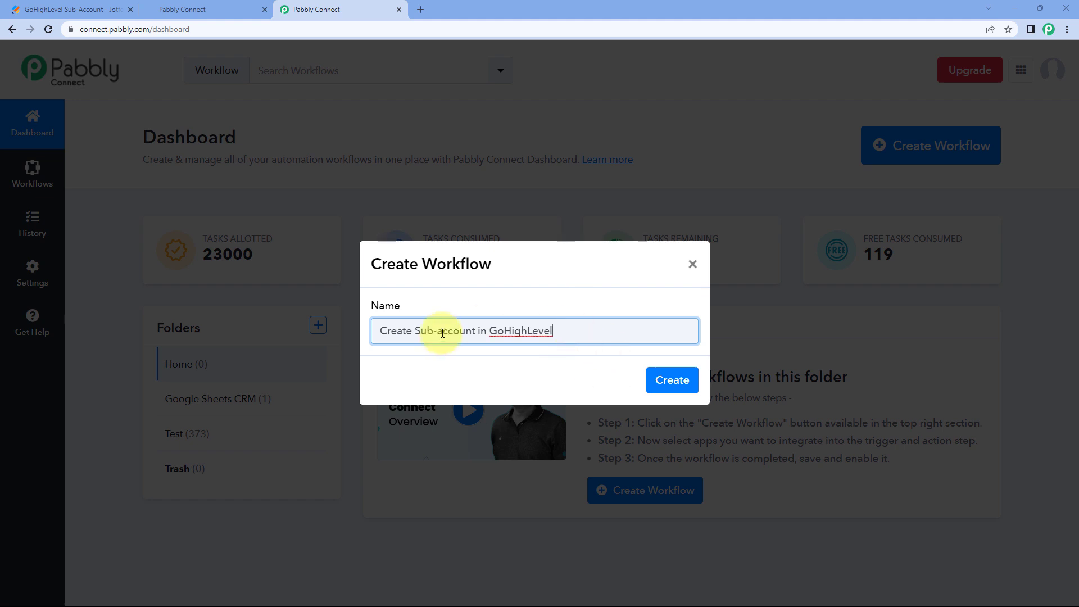
# Correct the new workflow's name to "Create Sub-Account in GoHighLevel" and create the workflow.
pyautogui.click(444, 332)
pyautogui.press('BackSpace')
pyautogui.write('A')
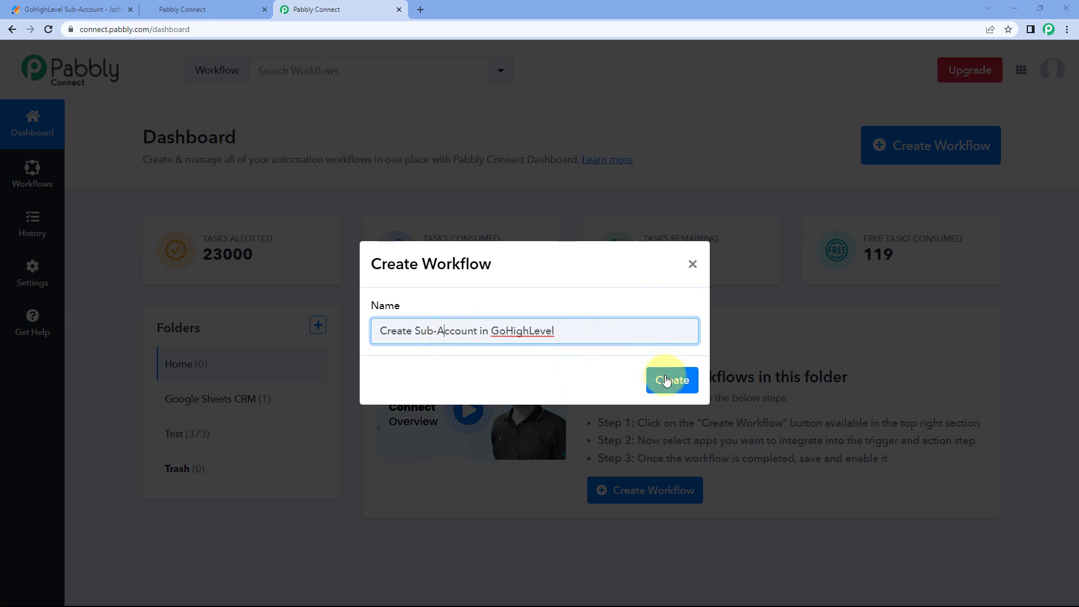
pyautogui.click(656, 379)
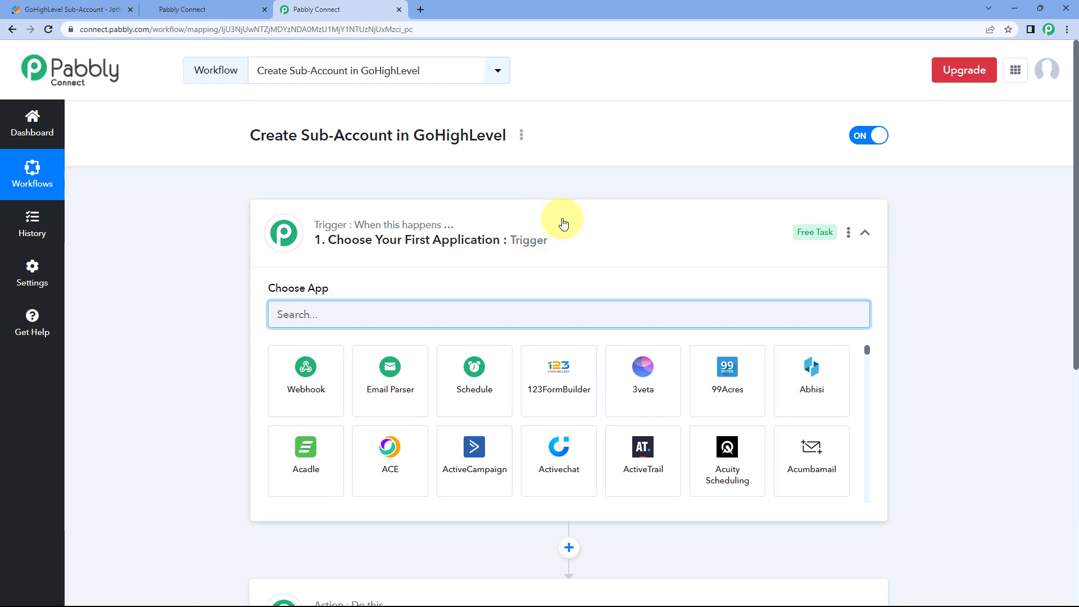
# Look over the workflow's trigger and action steps and set the trigger application to Webhook.
pyautogui.click(563, 223)
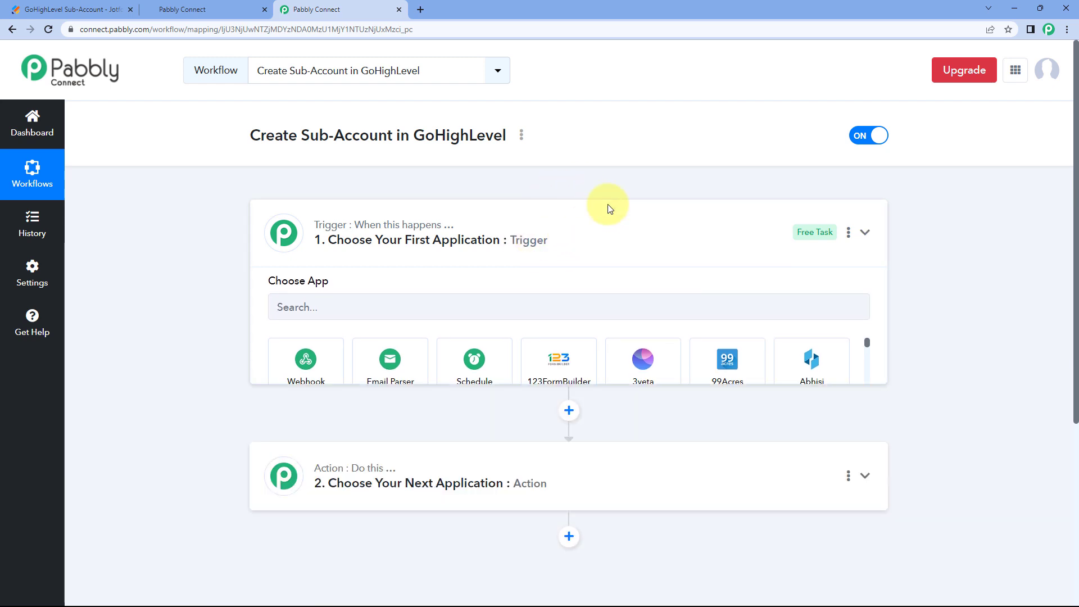
pyautogui.scroll(-1, 220, 228)
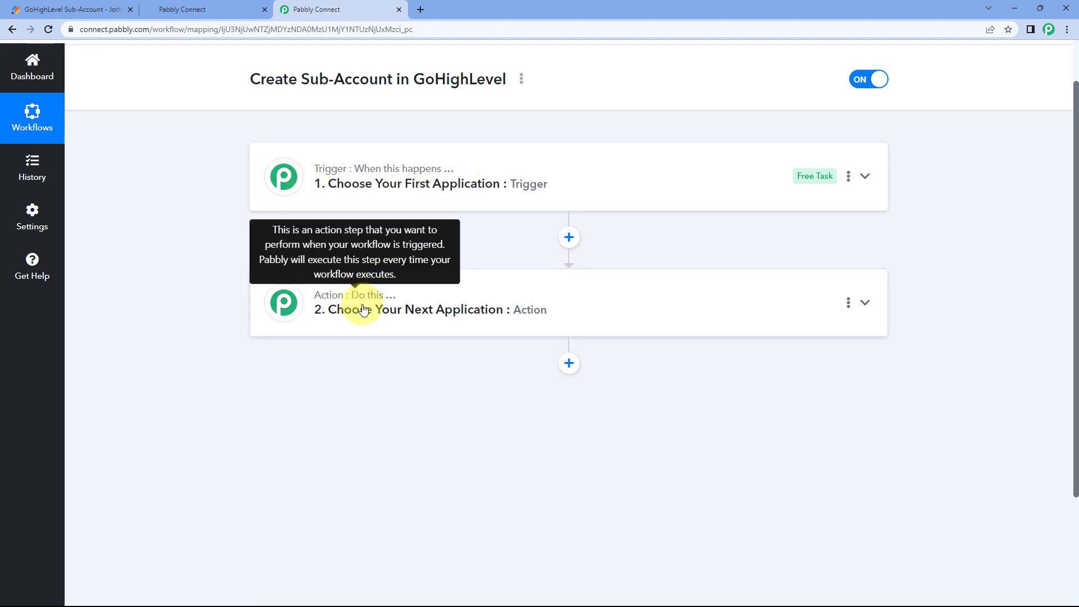
pyautogui.click(553, 194)
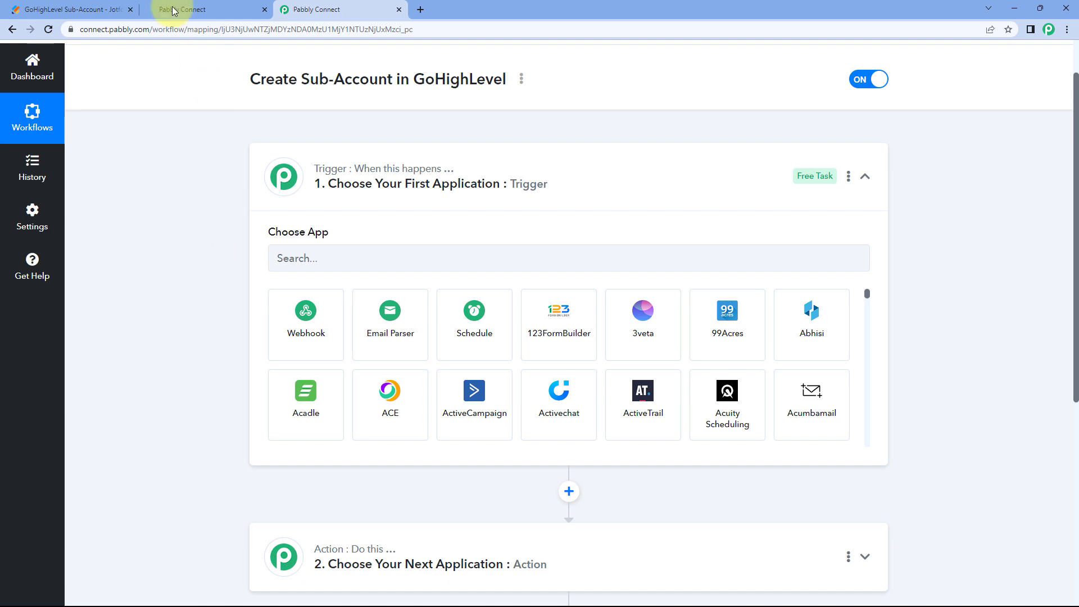
pyautogui.click(79, 10)
pyautogui.click(362, 10)
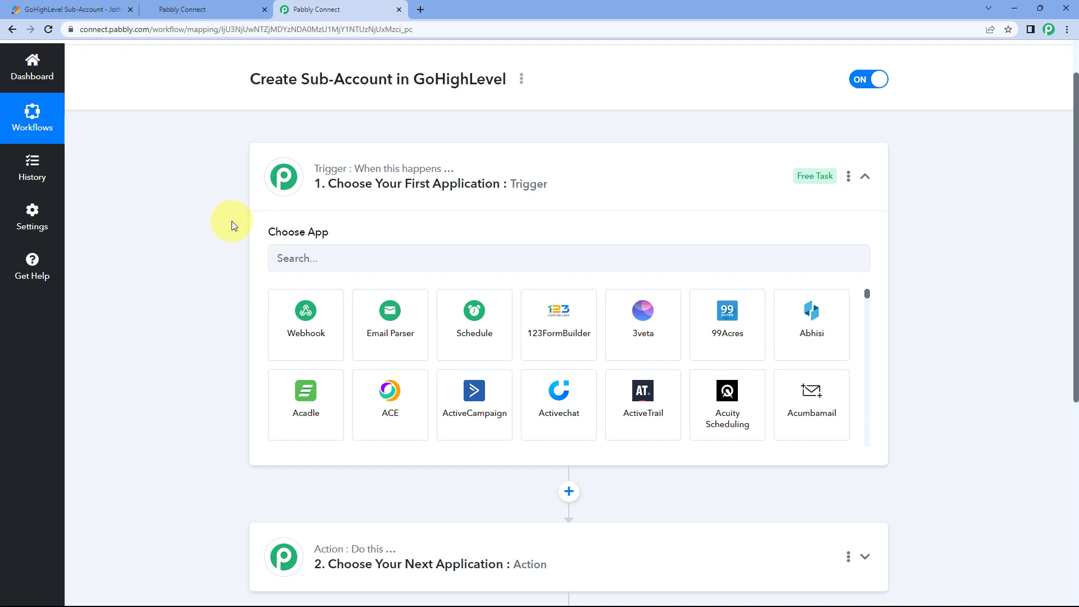
pyautogui.scroll(-2, 233, 225)
pyautogui.scroll(1, 233, 383)
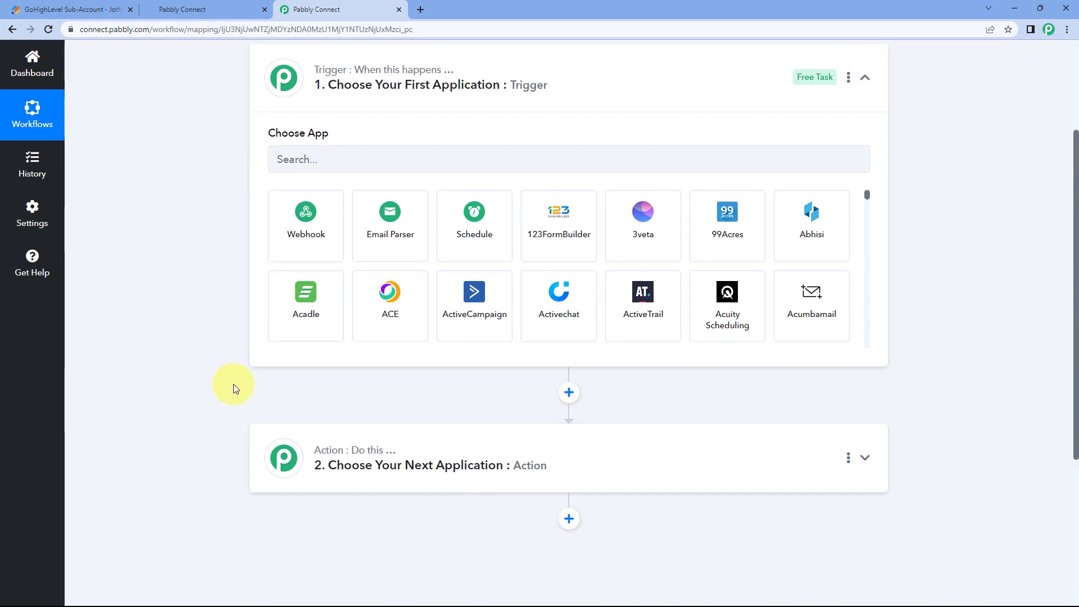
pyautogui.scroll(1, 221, 359)
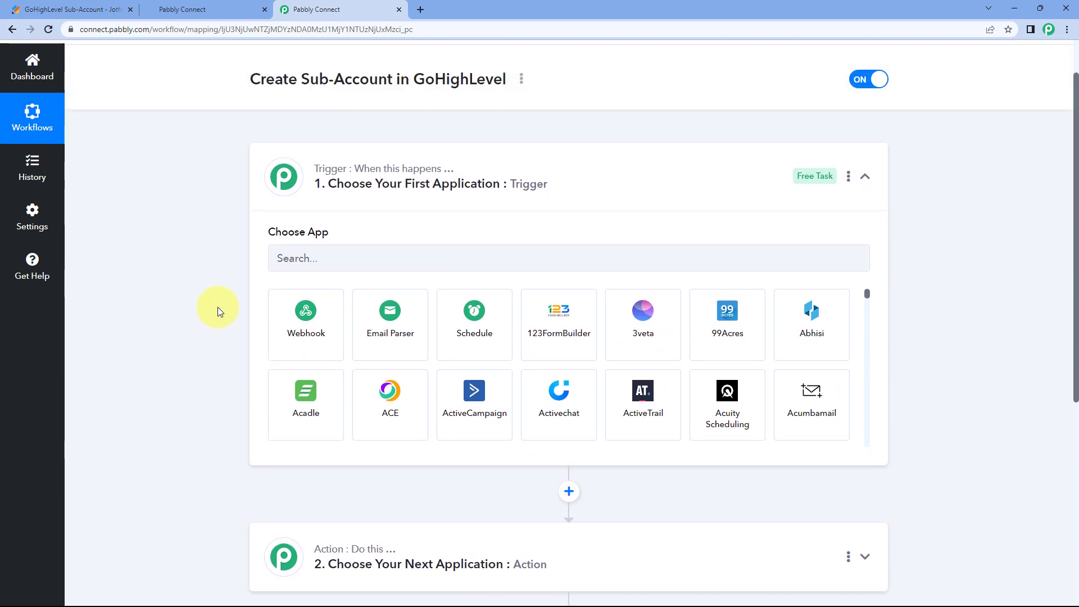
pyautogui.click(304, 316)
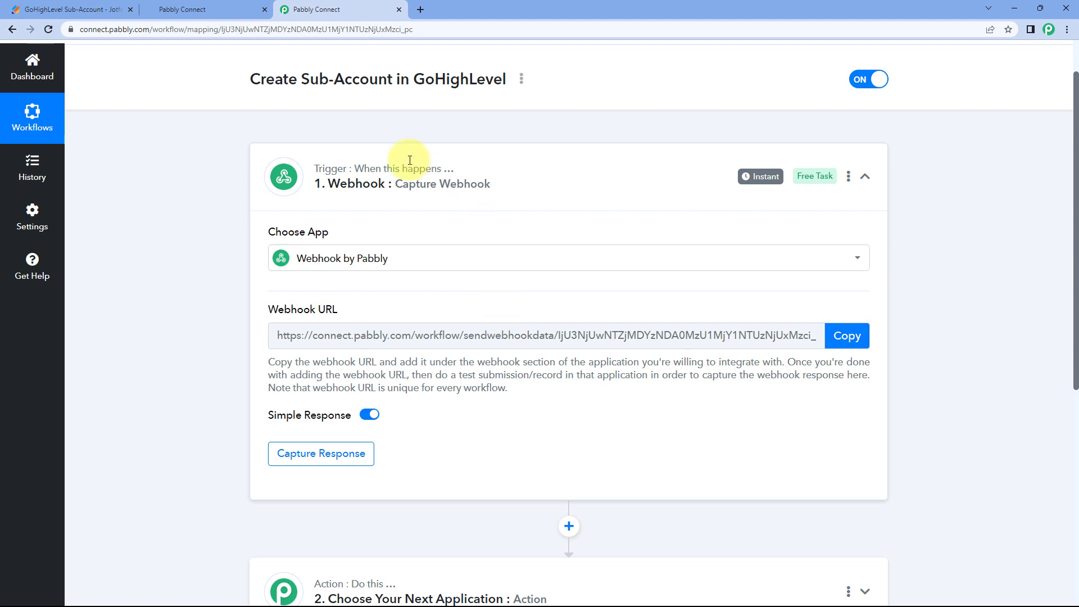
# Switch to Jotform to examine all fields of the GoHighLevel Sub-Account form, and view the GoHighLevel agency dashboard.
pyautogui.click(103, 10)
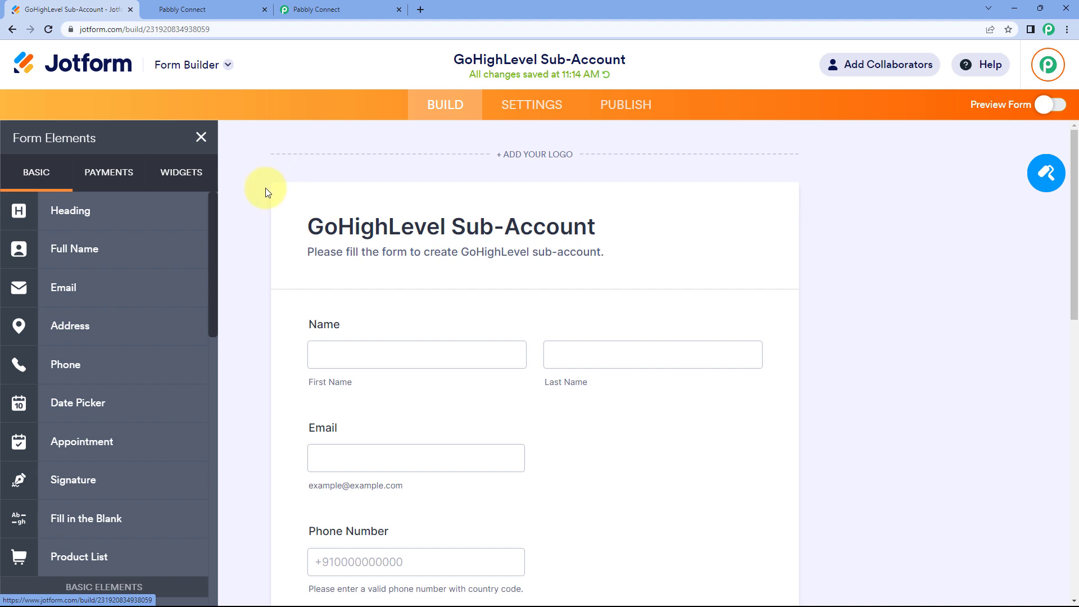
pyautogui.scroll(-3, 262, 191)
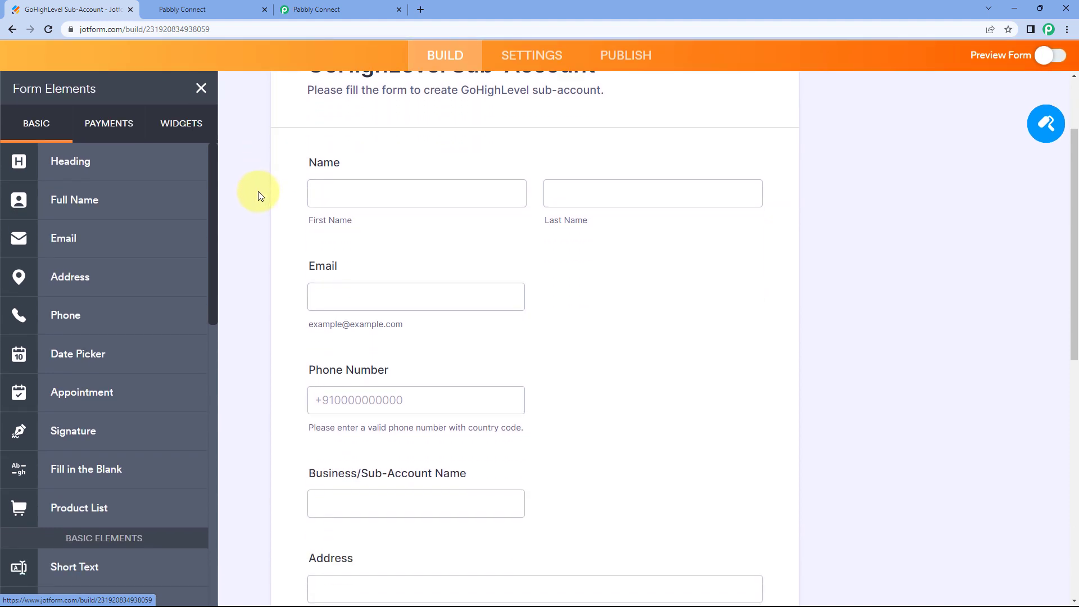
pyautogui.scroll(-1, 289, 163)
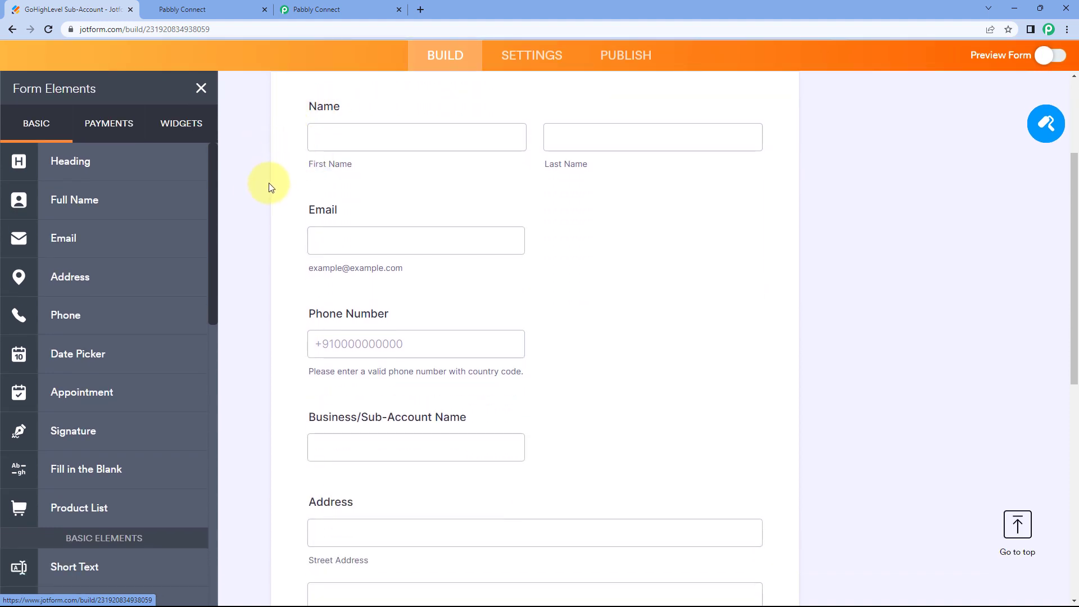
pyautogui.scroll(-1, 303, 157)
pyautogui.scroll(-1, 385, 171)
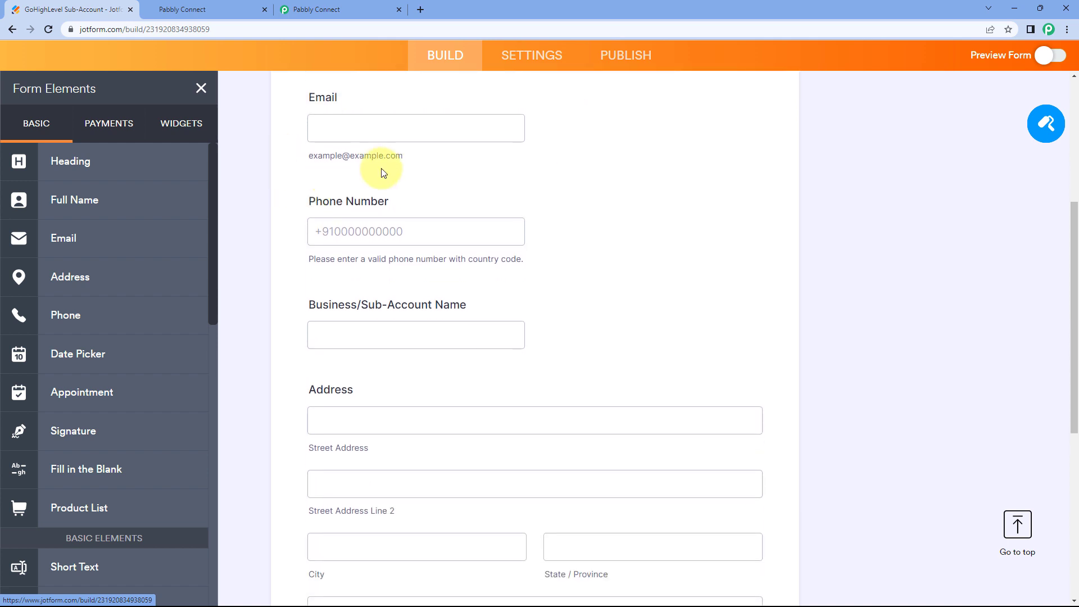
pyautogui.scroll(-1, 383, 172)
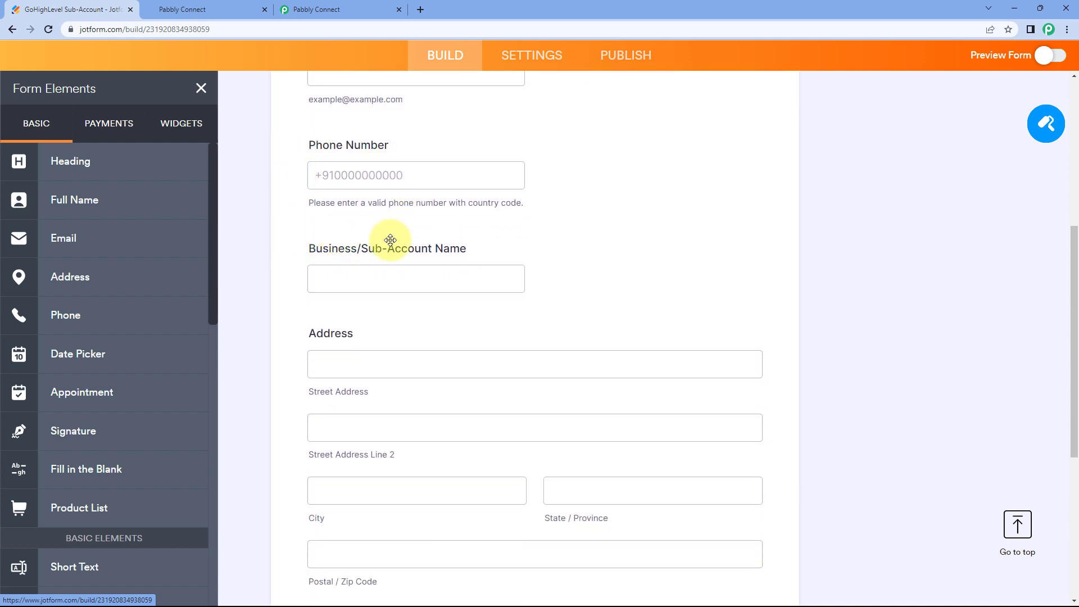
pyautogui.scroll(-2, 299, 243)
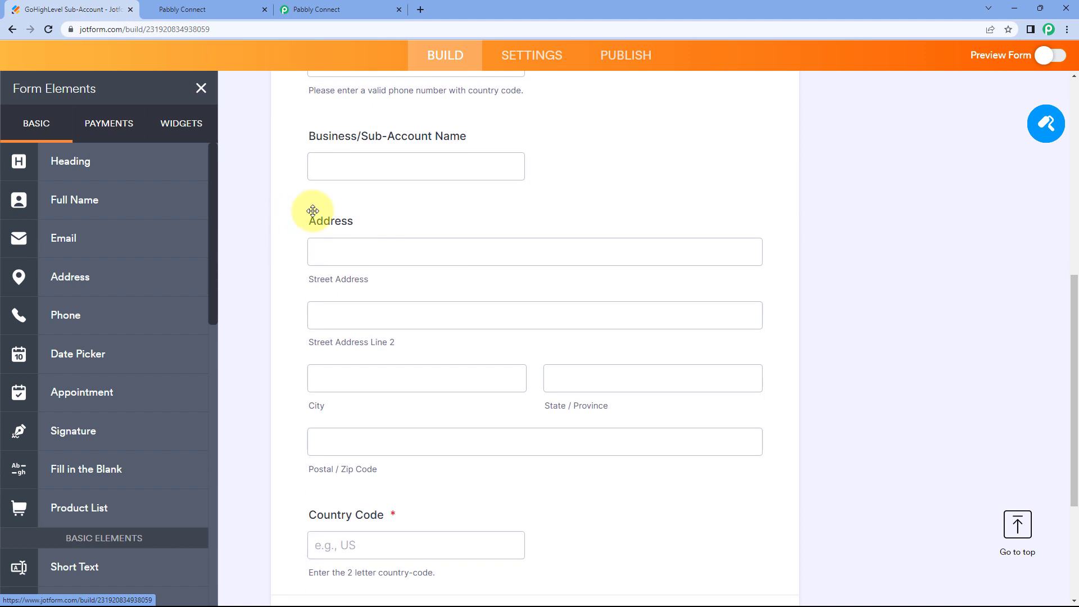
pyautogui.scroll(-3, 301, 301)
pyautogui.scroll(3, 339, 260)
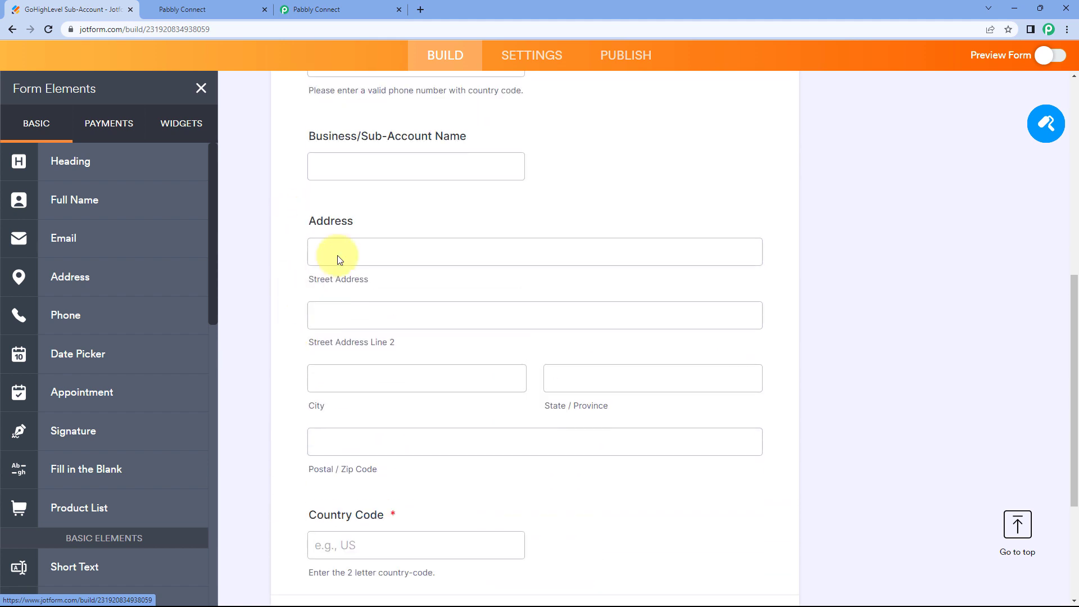
pyautogui.scroll(6, 339, 259)
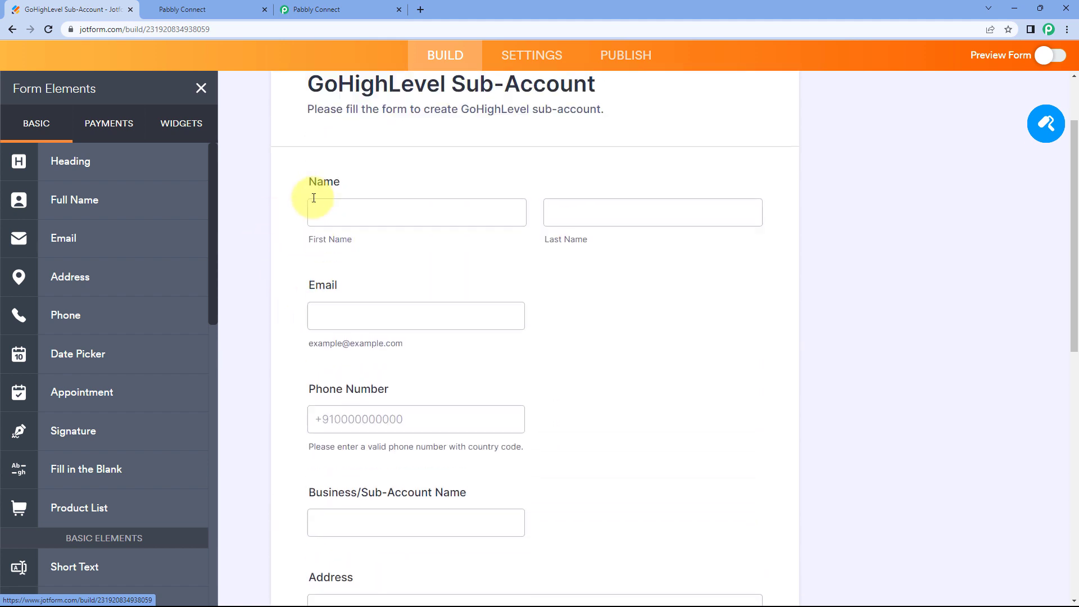
pyautogui.scroll(1, 320, 197)
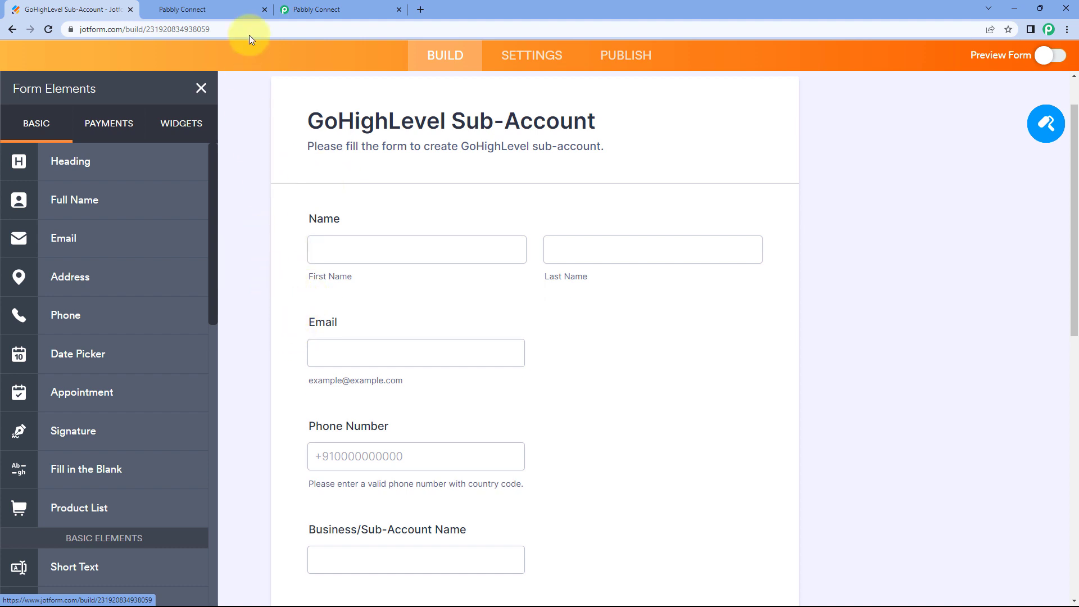
pyautogui.click(241, 3)
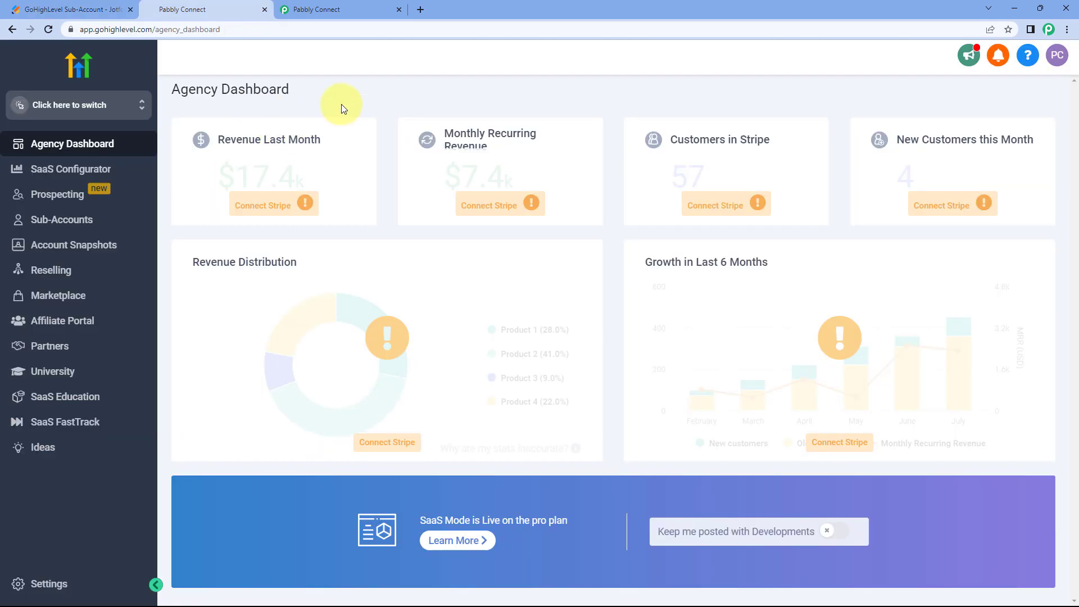
# Return to Pabbly Connect and copy the trigger's webhook URL.
pyautogui.click(356, 11)
pyautogui.scroll(-1, 210, 211)
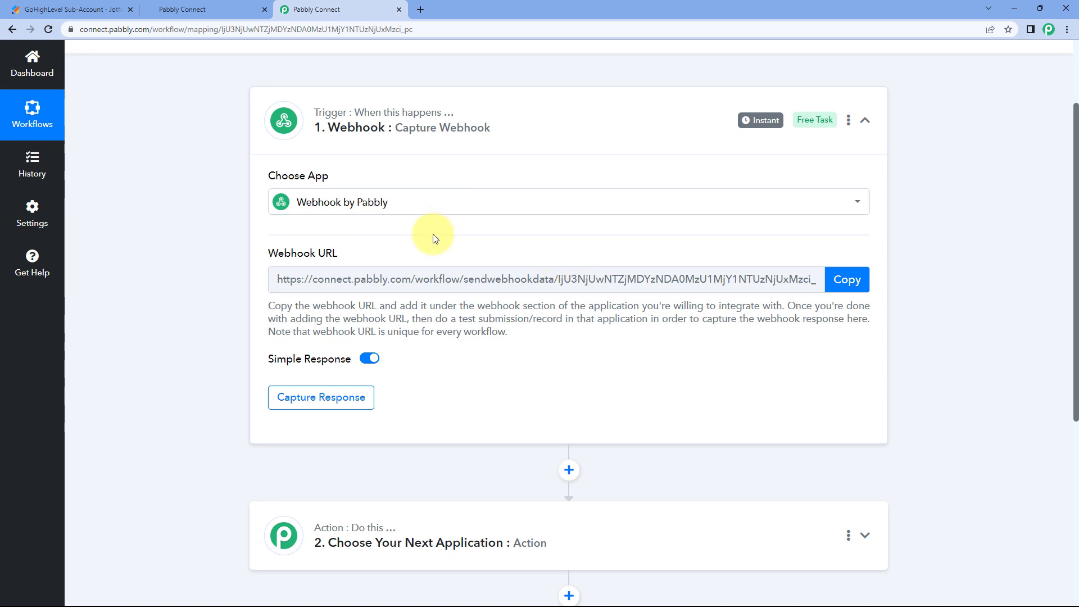
pyautogui.scroll(-1, 517, 231)
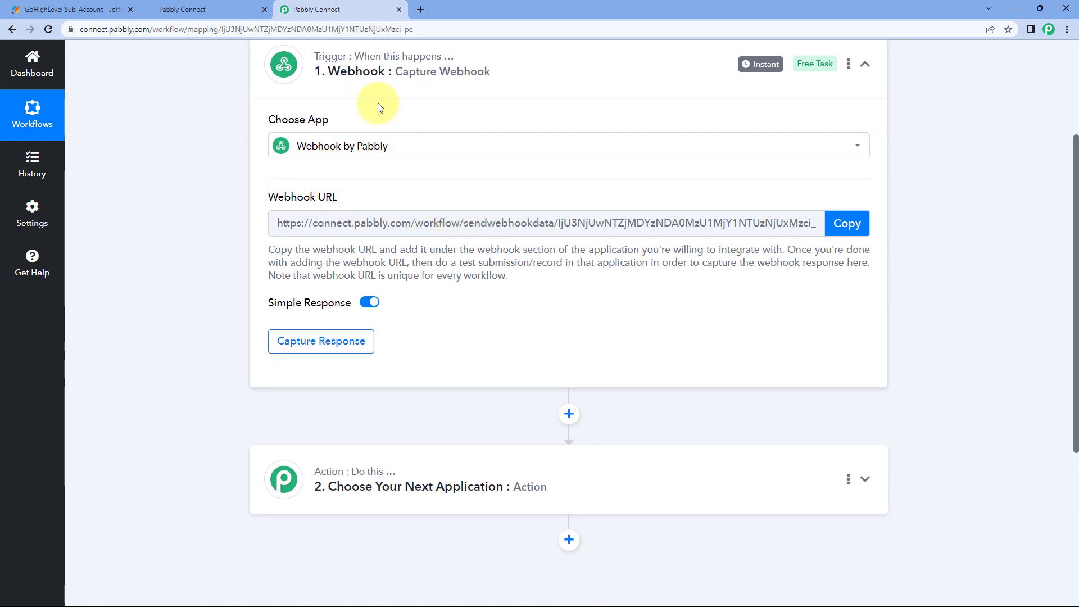
pyautogui.click(831, 223)
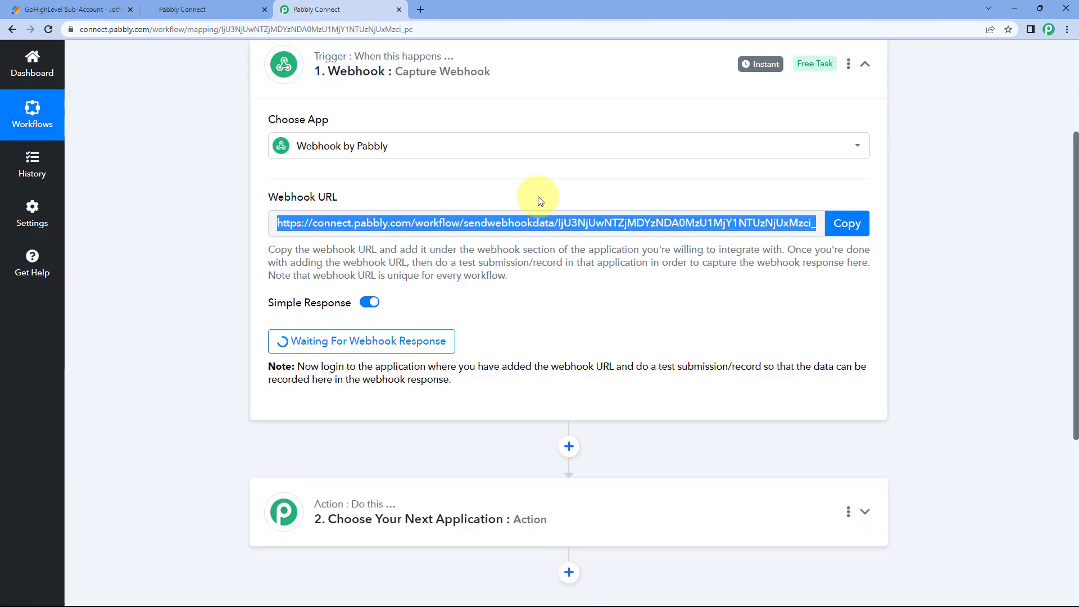
# In Jotform, find the WebHooks integration for the GoHighLevel Sub-Account form by searching for "web" and open it.
pyautogui.click(90, 8)
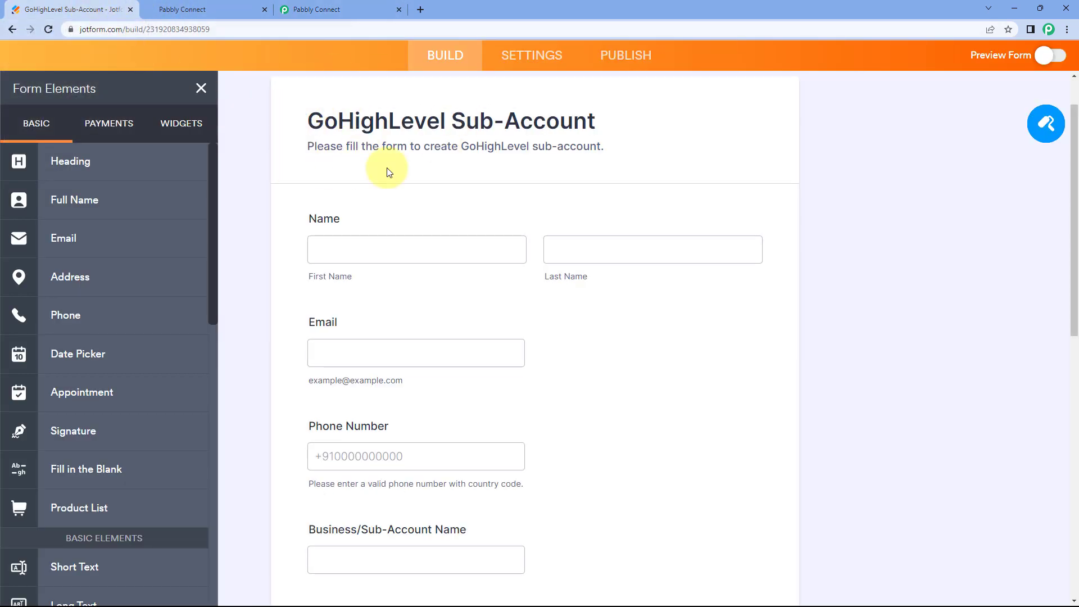
pyautogui.click(525, 59)
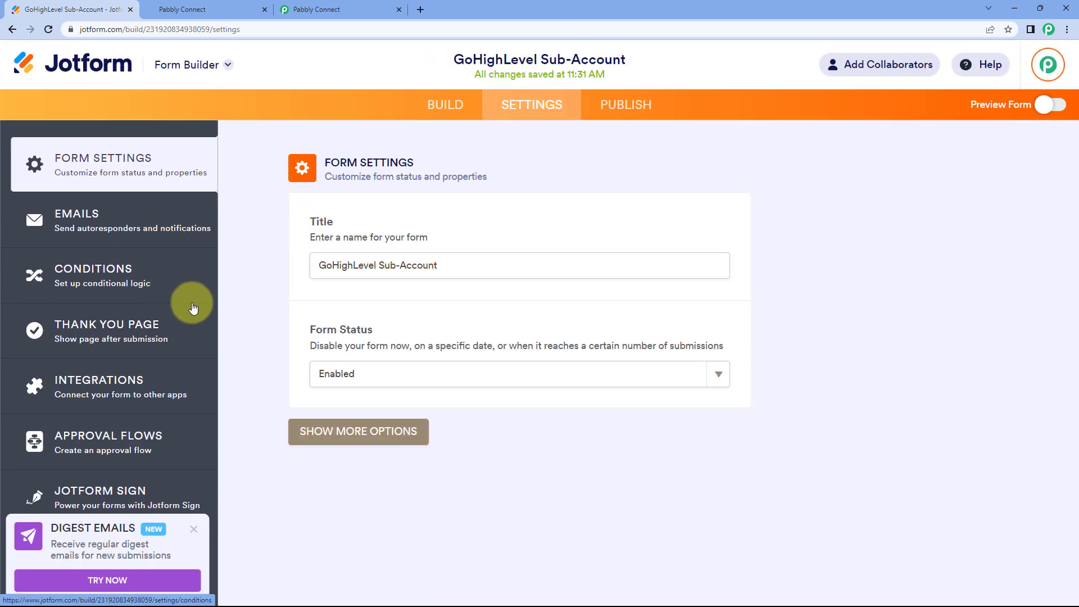
pyautogui.click(149, 392)
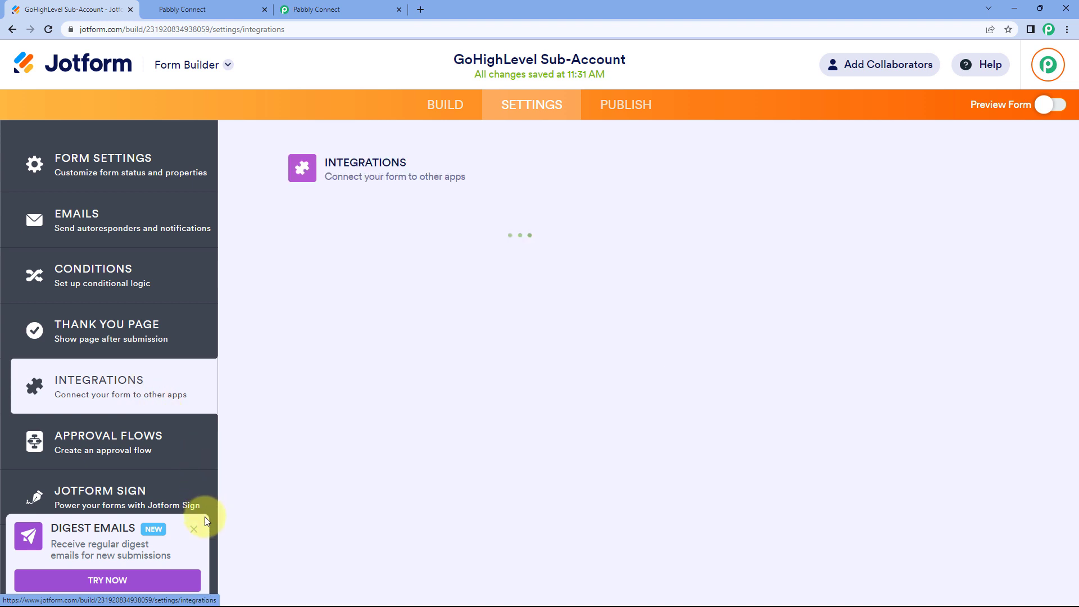
pyautogui.click(195, 528)
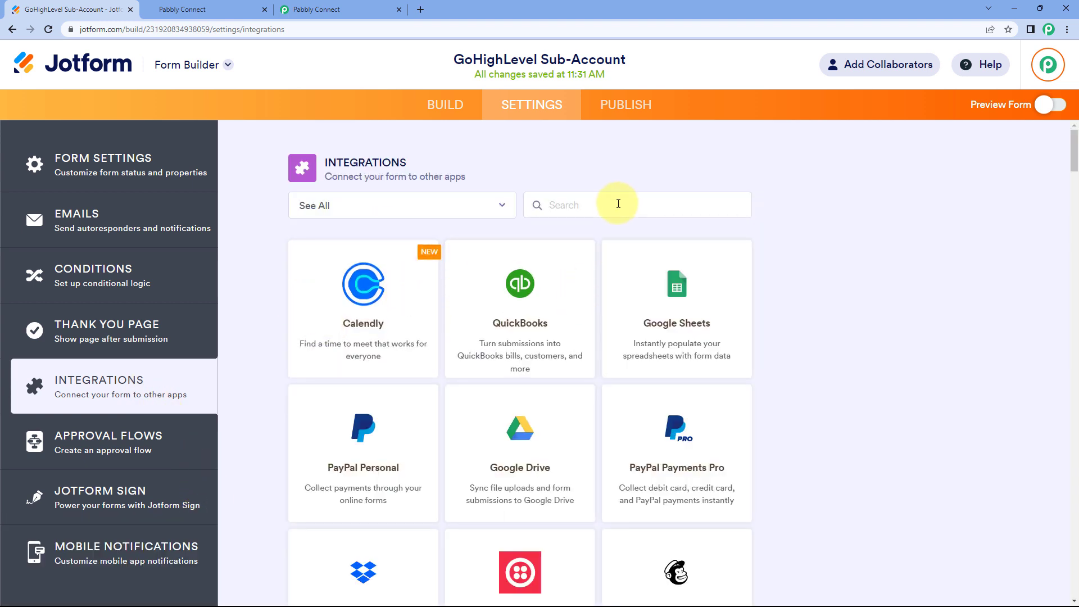
pyautogui.write('web')
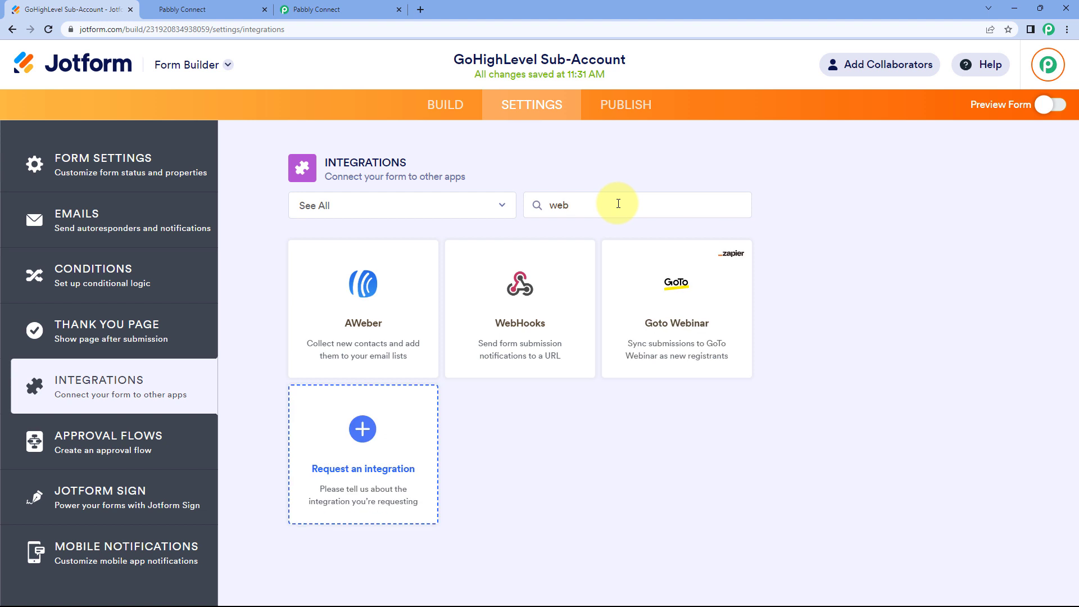
pyautogui.click(559, 283)
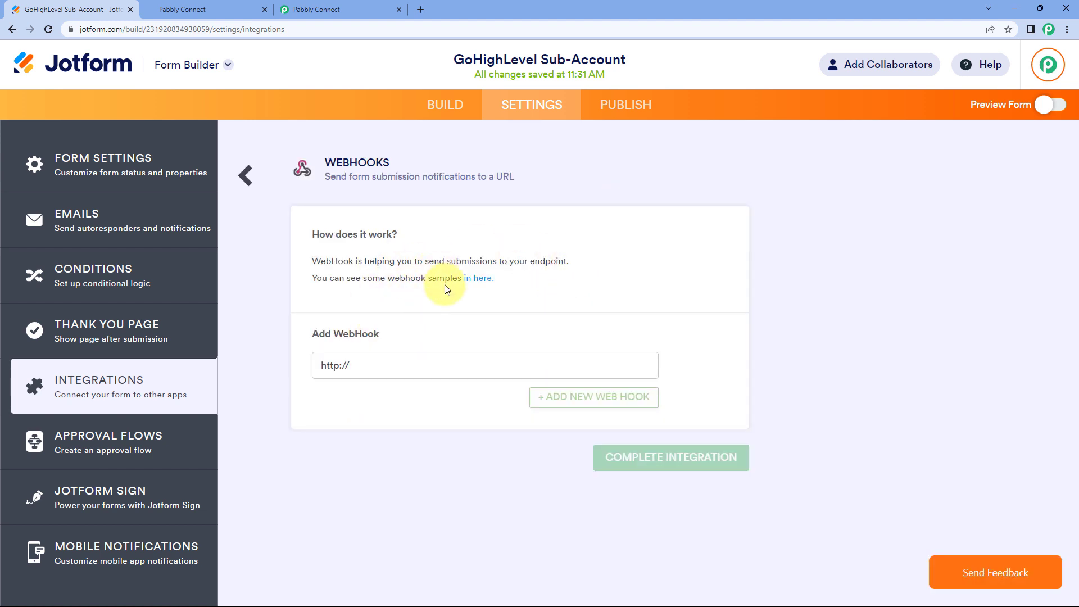
pyautogui.click(399, 366)
pyautogui.moveTo(399, 366); pyautogui.dragTo(286, 366)
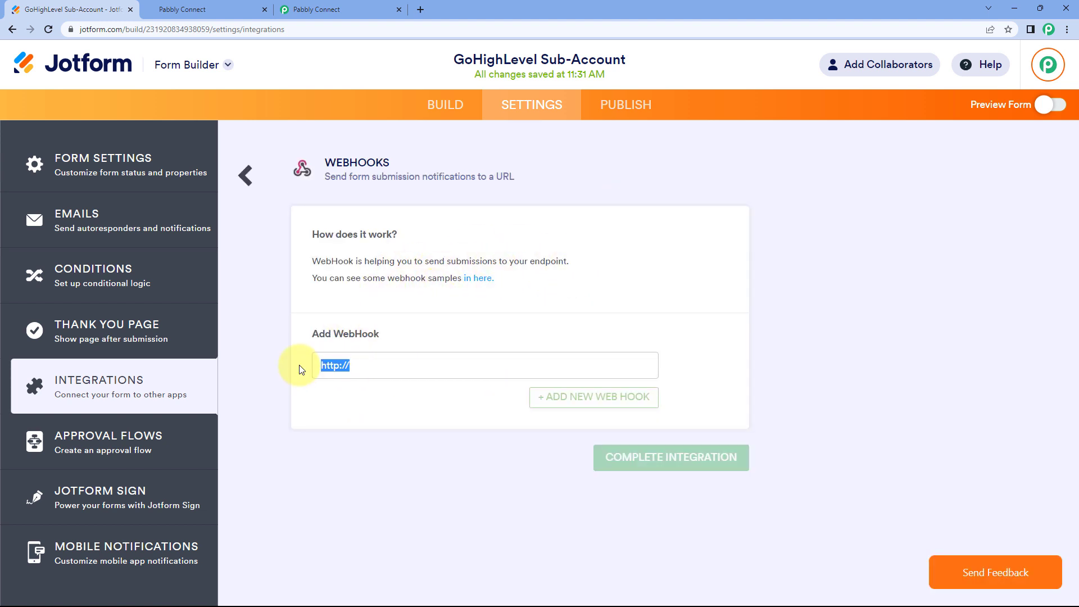
pyautogui.press('BackSpace')
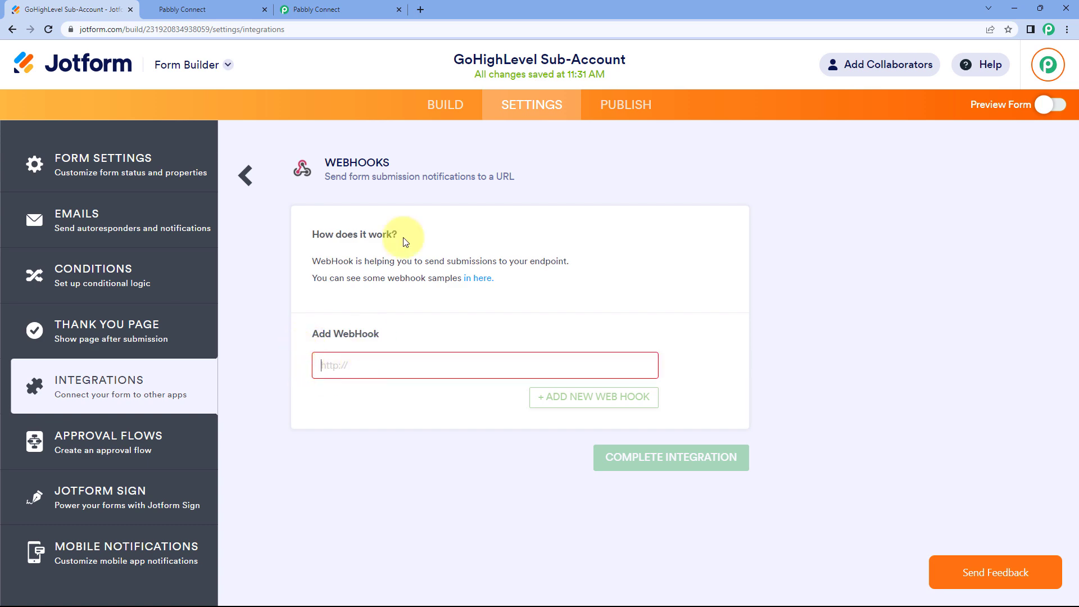
pyautogui.click(358, 12)
pyautogui.click(850, 220)
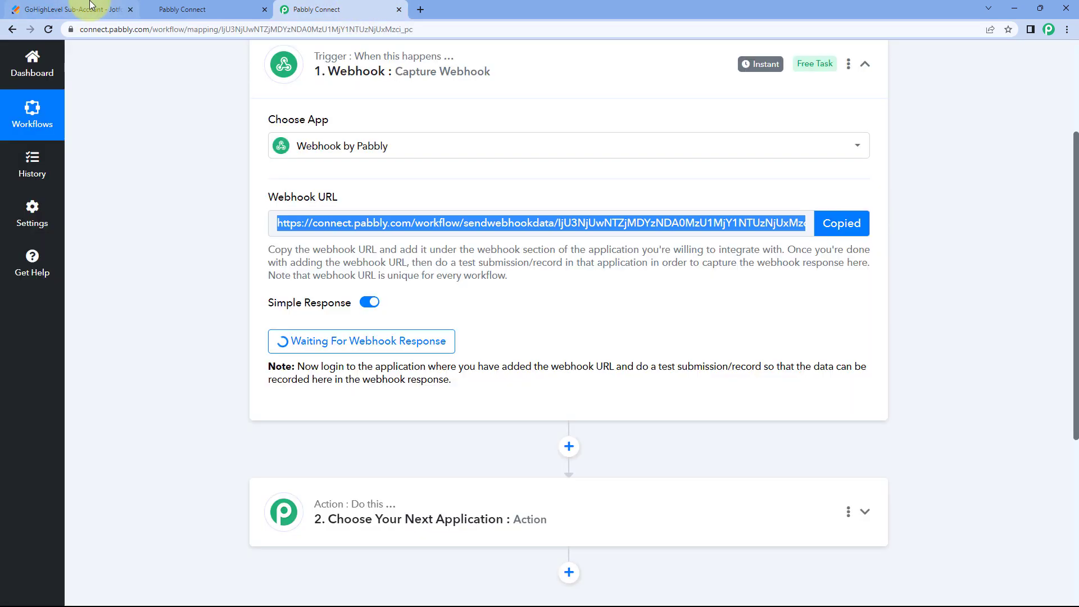
pyautogui.click(73, 9)
pyautogui.rightClick(332, 368)
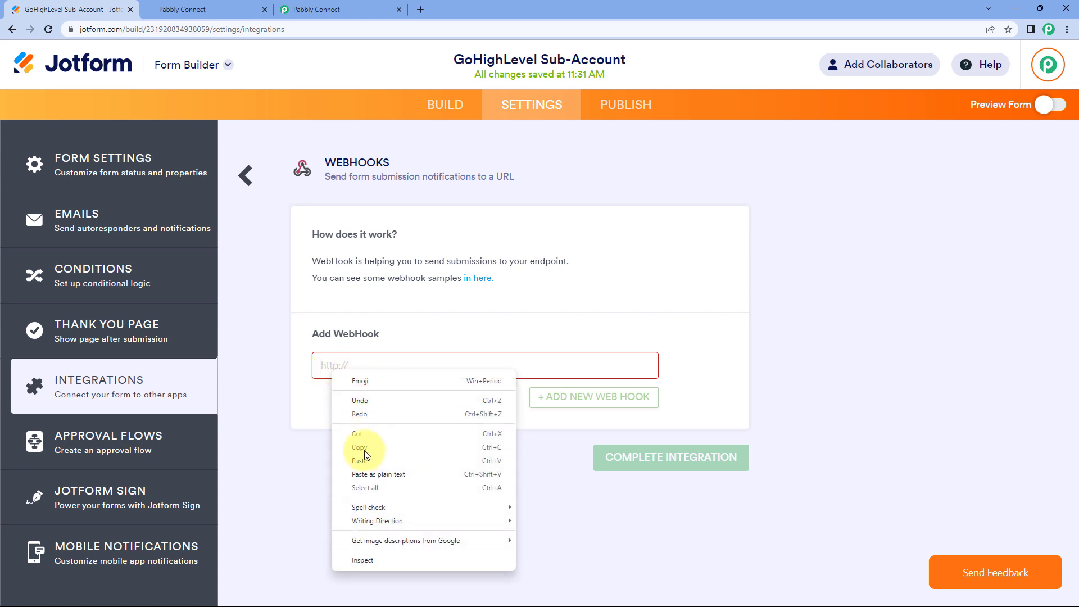
pyautogui.click(364, 453)
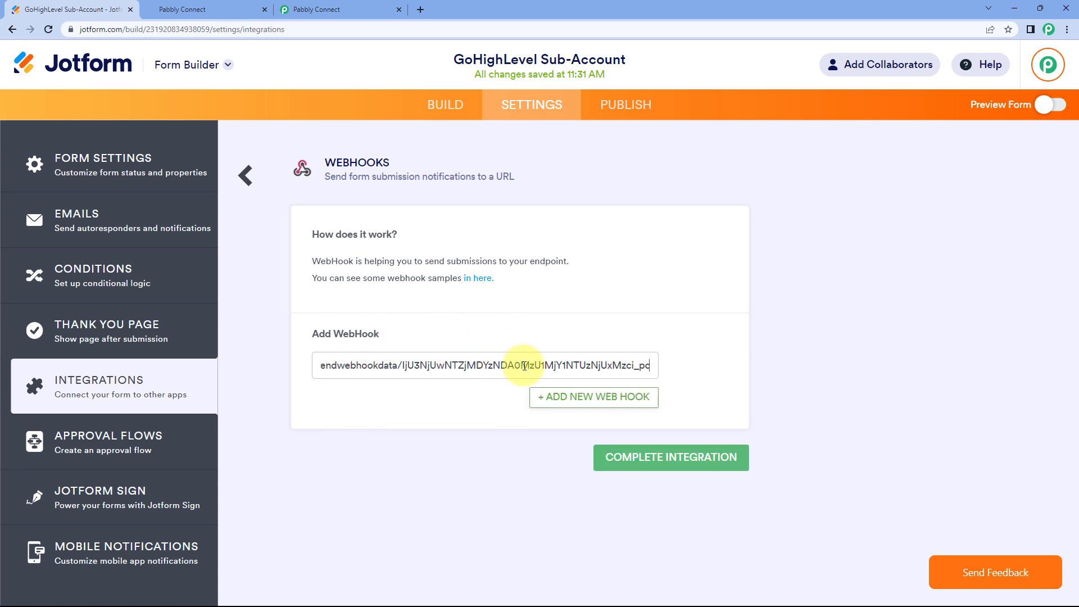
pyautogui.click(671, 459)
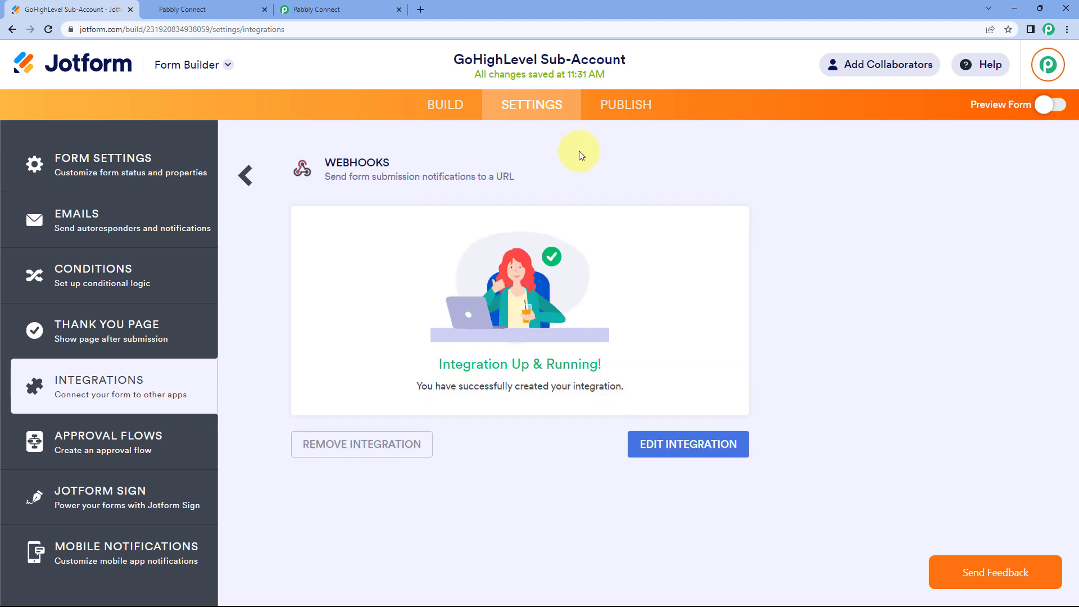
# Return to the form builder and check the GoHighLevel Sub-Account form's fields and the Pabbly Connect trigger's webhook response status.
pyautogui.click(448, 106)
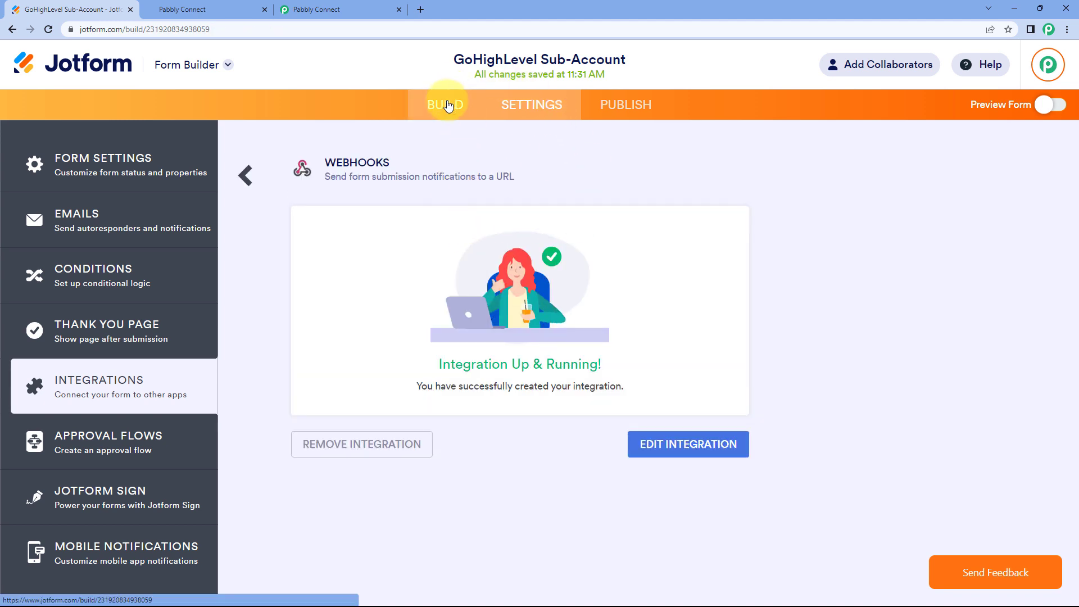
pyautogui.click(349, 4)
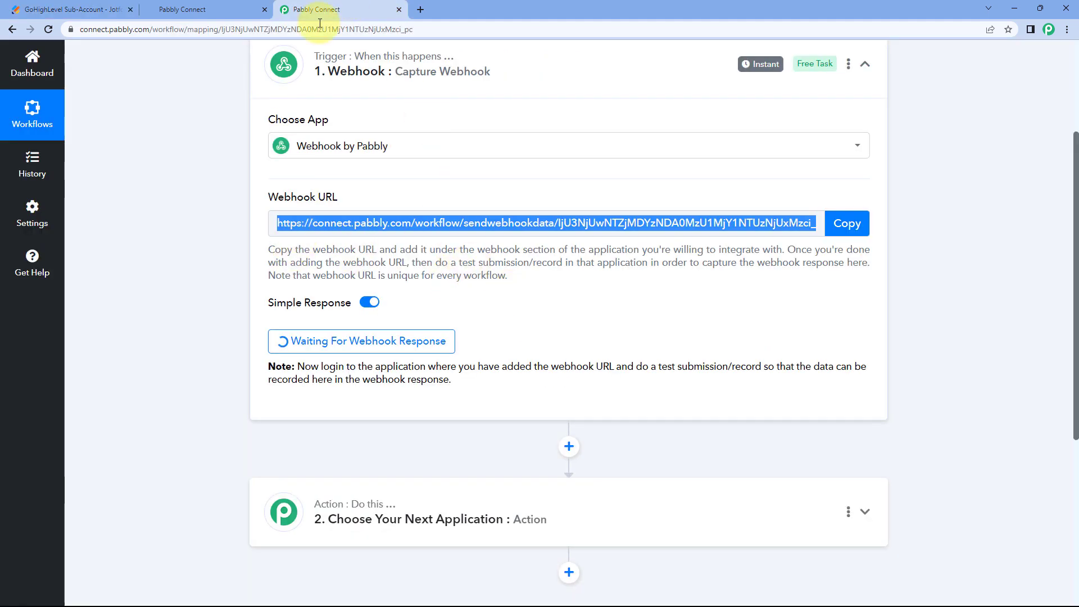
pyautogui.click(109, 9)
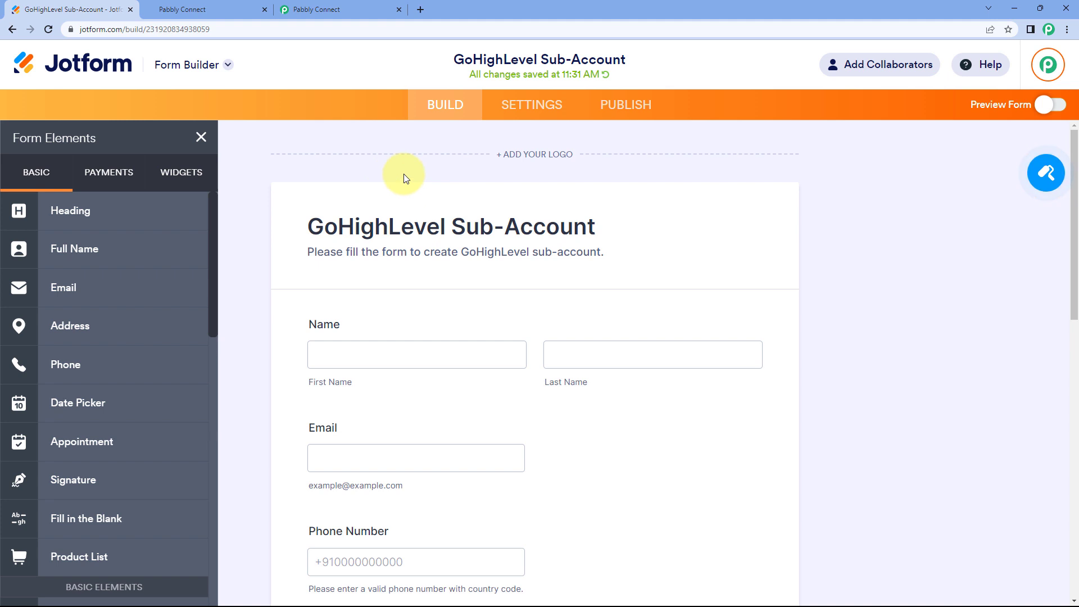
pyautogui.scroll(-3, 653, 238)
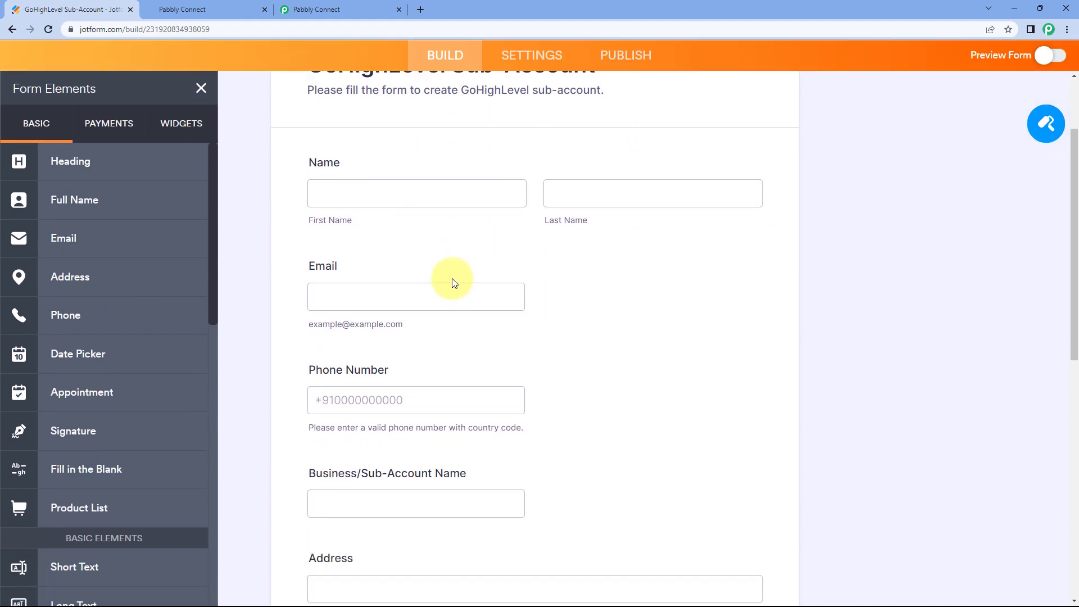
pyautogui.click(339, 10)
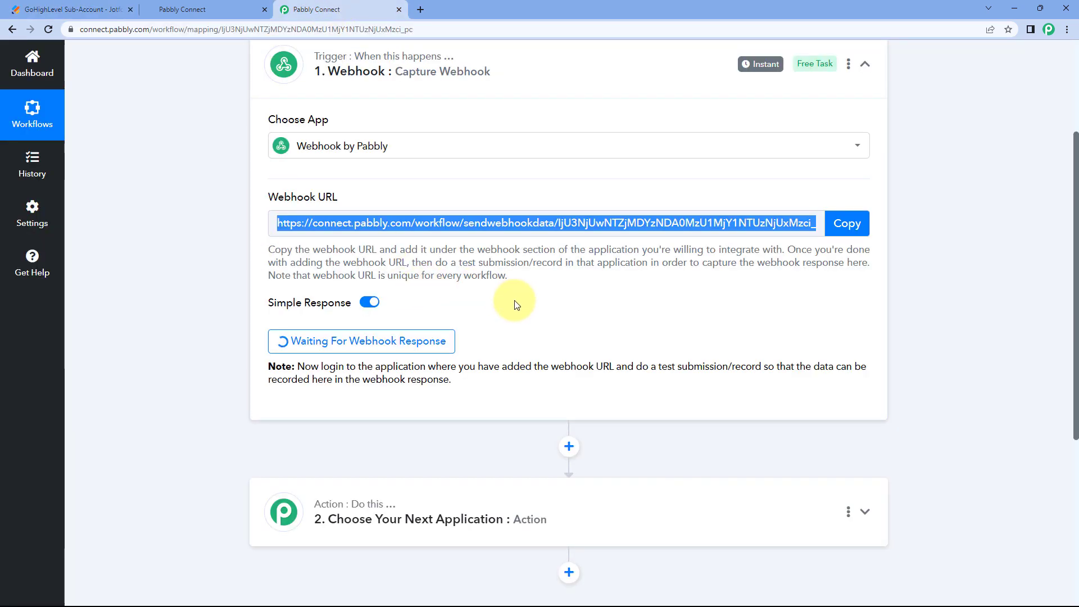
pyautogui.scroll(-1, 516, 304)
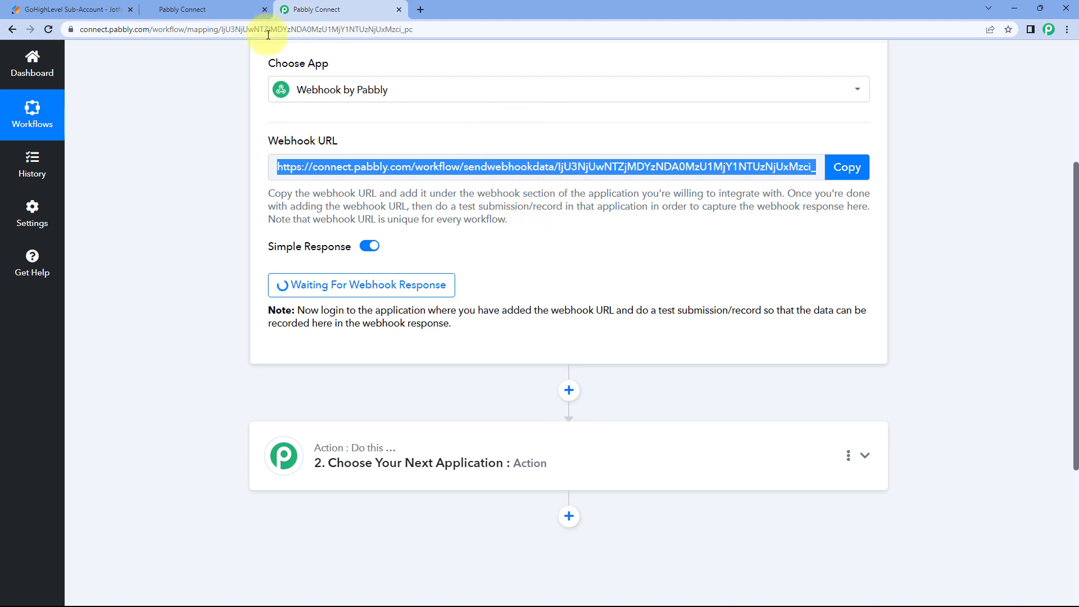
pyautogui.click(116, 9)
pyautogui.scroll(3, 278, 153)
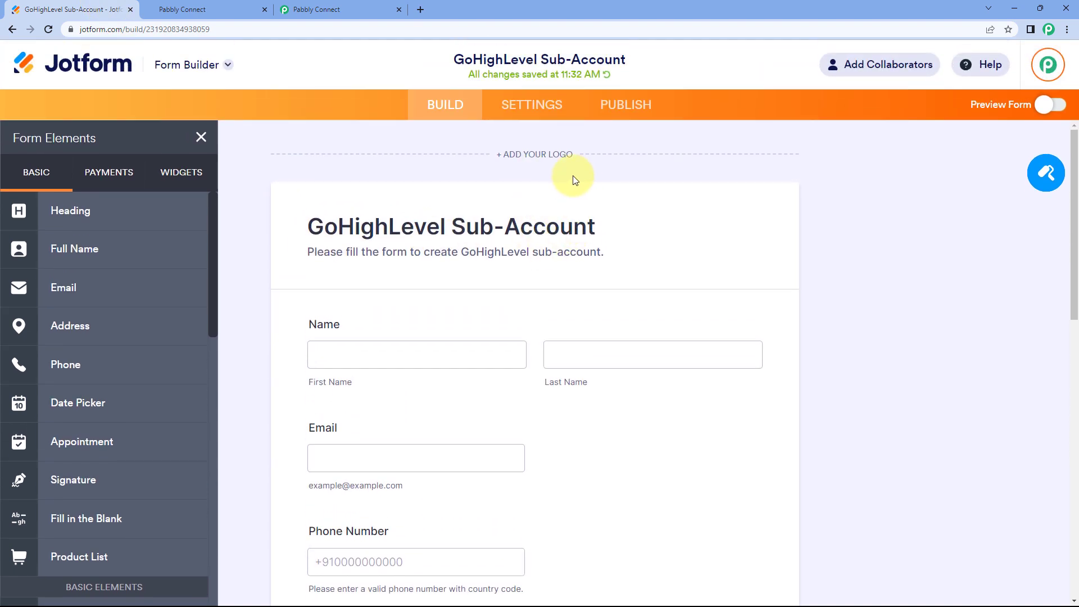
# Copy the GoHighLevel Sub-Account form's public share link from Jotform's publishing options and open it in a new browser tab.
pyautogui.click(629, 108)
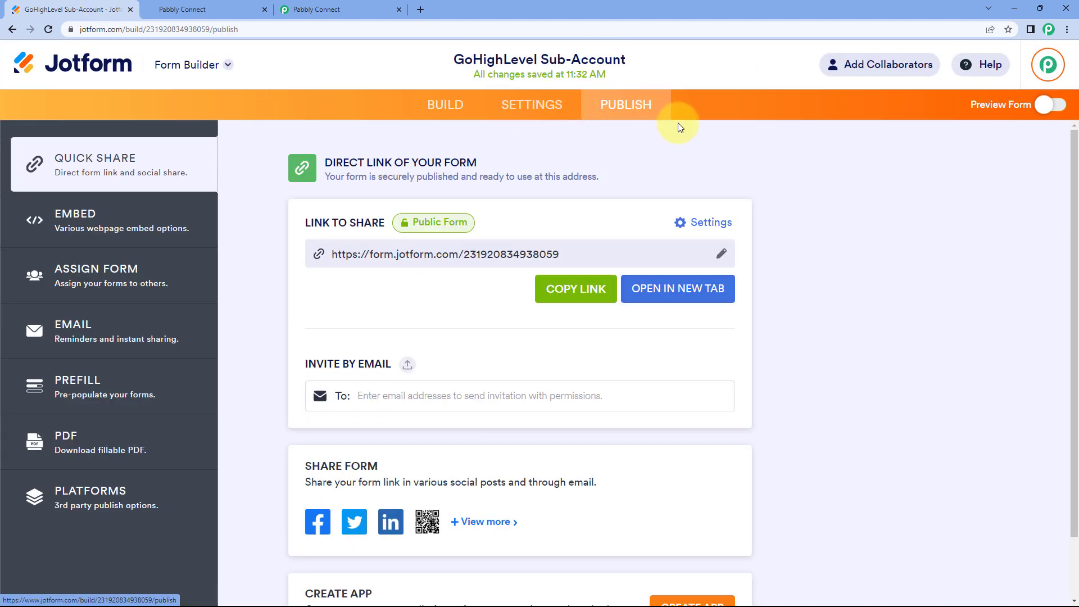
pyautogui.click(558, 293)
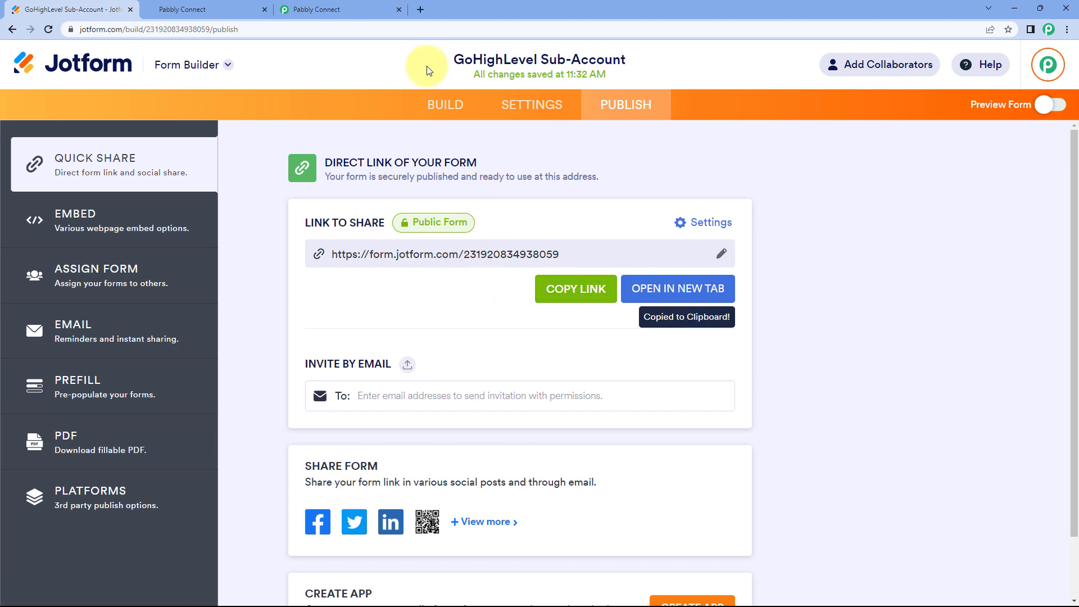
pyautogui.click(419, 12)
pyautogui.hotkey('ctrl', 'v')
pyautogui.press('Return')
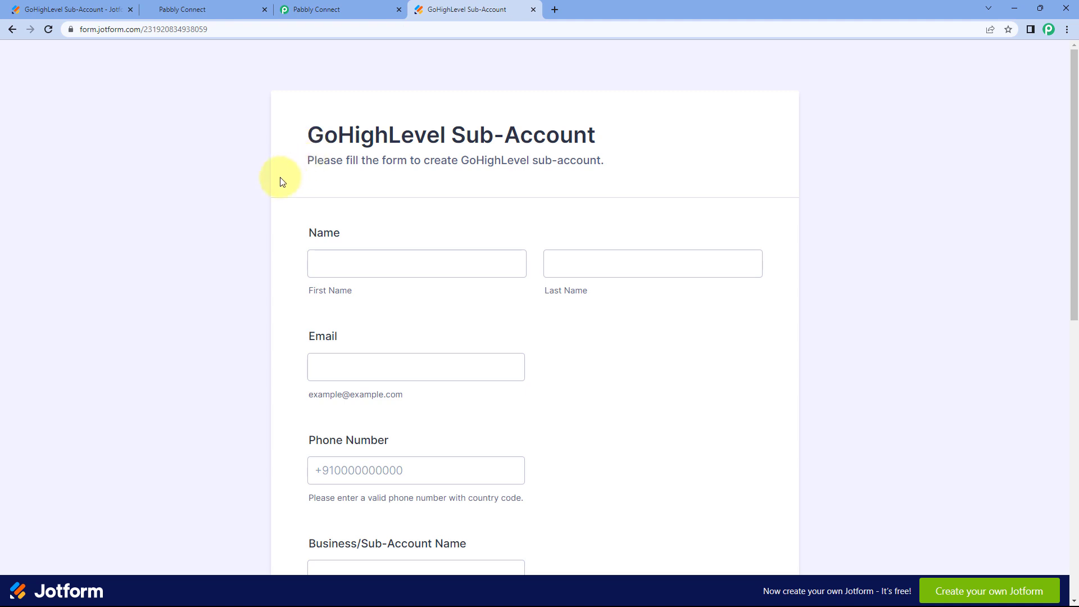
# Fill in the test contact's first name, last name, email address and phone number with country code on the public form.
pyautogui.scroll(-1, 235, 190)
pyautogui.click(364, 214)
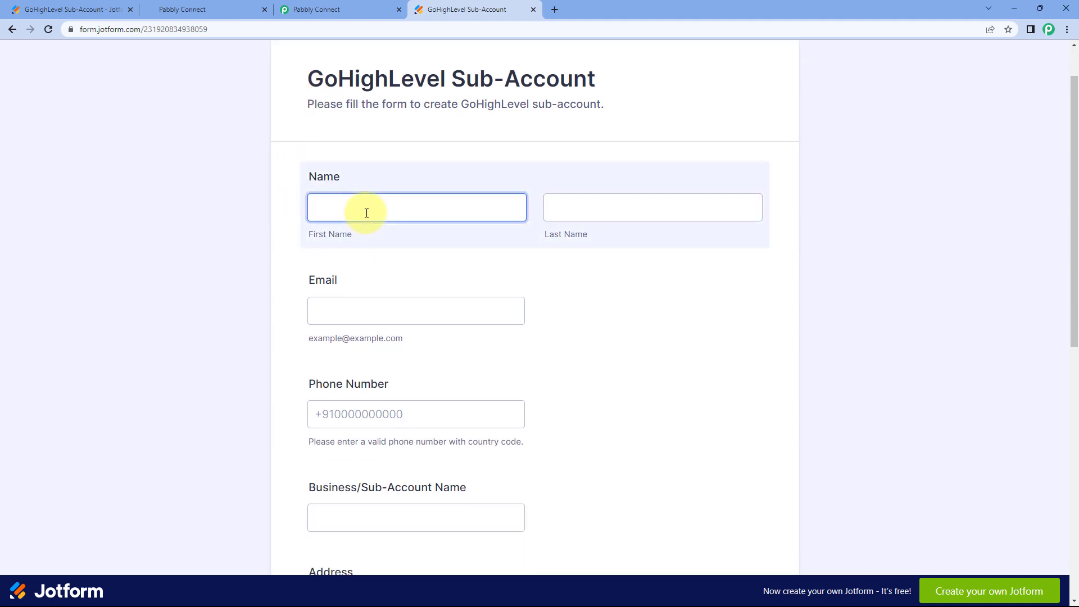
pyautogui.write('Dummy')
pyautogui.press('Tab')
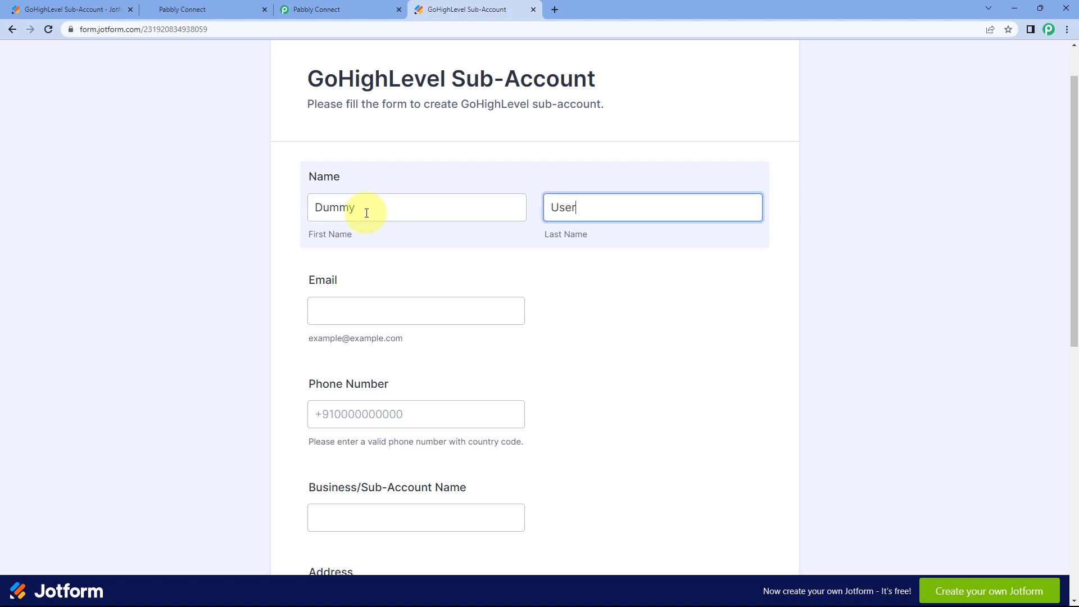
pyautogui.press('Tab')
pyautogui.write('d')
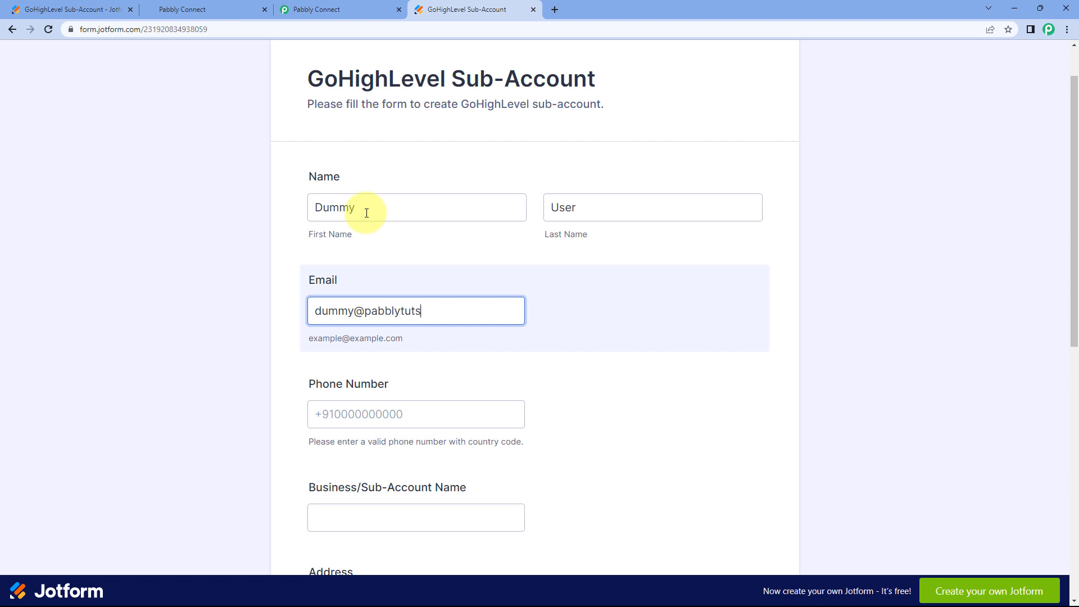
pyautogui.press('Tab')
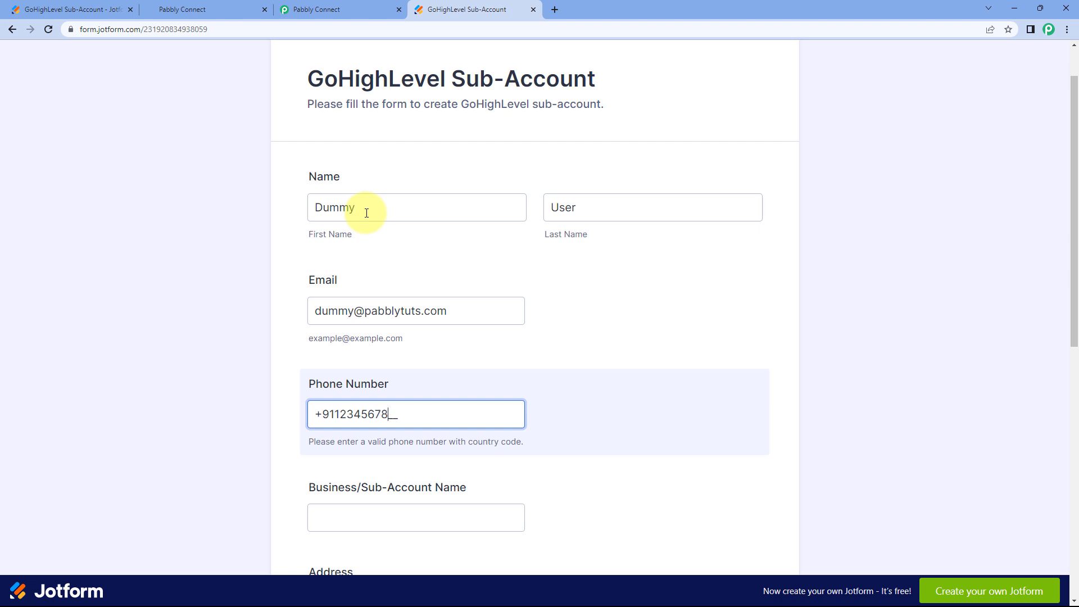
# Enter Dummy Account as the business/sub-account name, capitalizing its first letter.
pyautogui.scroll(-5, 366, 213)
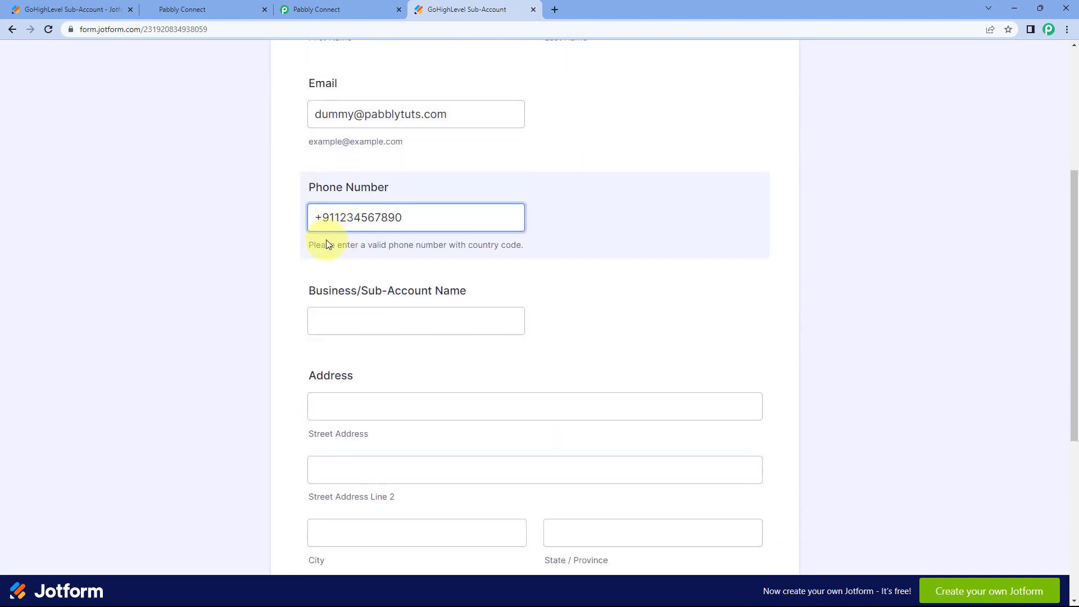
pyautogui.scroll(-2, 307, 226)
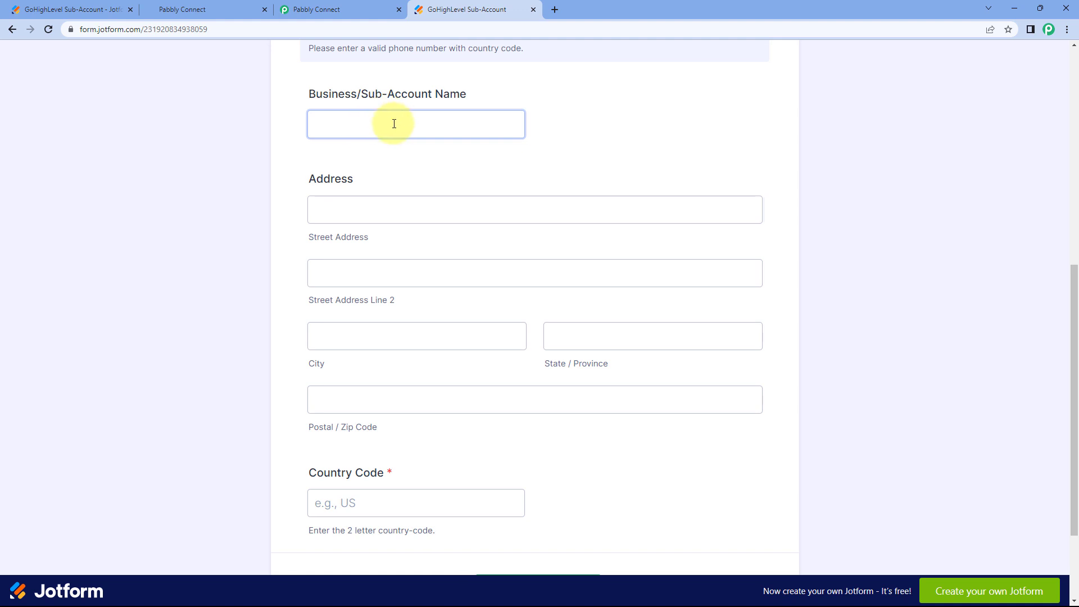
pyautogui.click(386, 126)
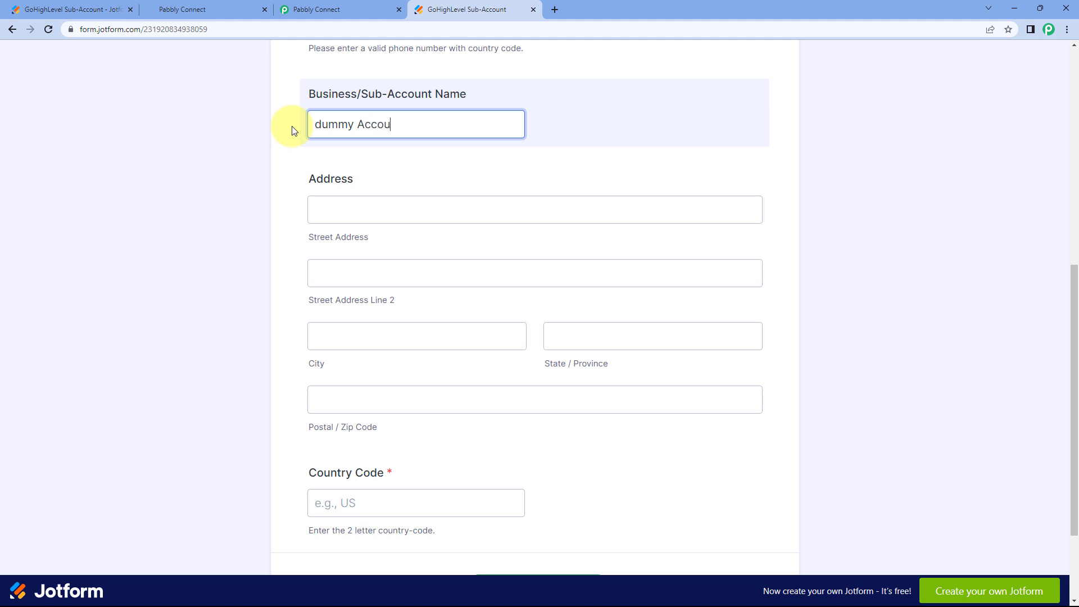
pyautogui.press('Delete')
pyautogui.write('A')
pyautogui.press('BackSpace')
pyautogui.write('D')
pyautogui.click(337, 157)
# Fill in the test contact's full postal address: both street lines, city, state and postal code.
pyautogui.click(356, 209)
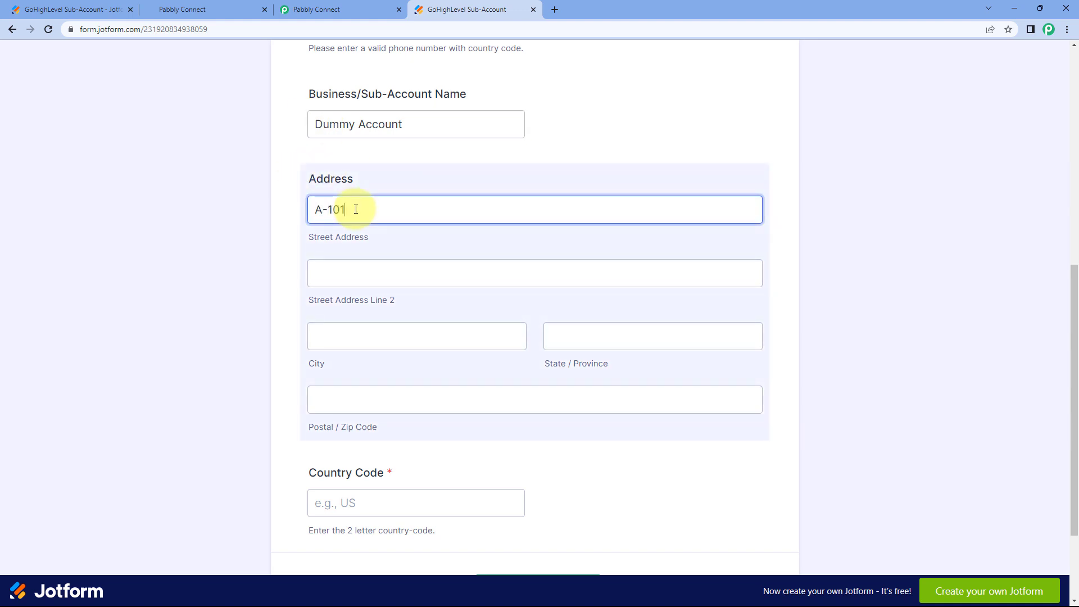
pyautogui.press('Tab')
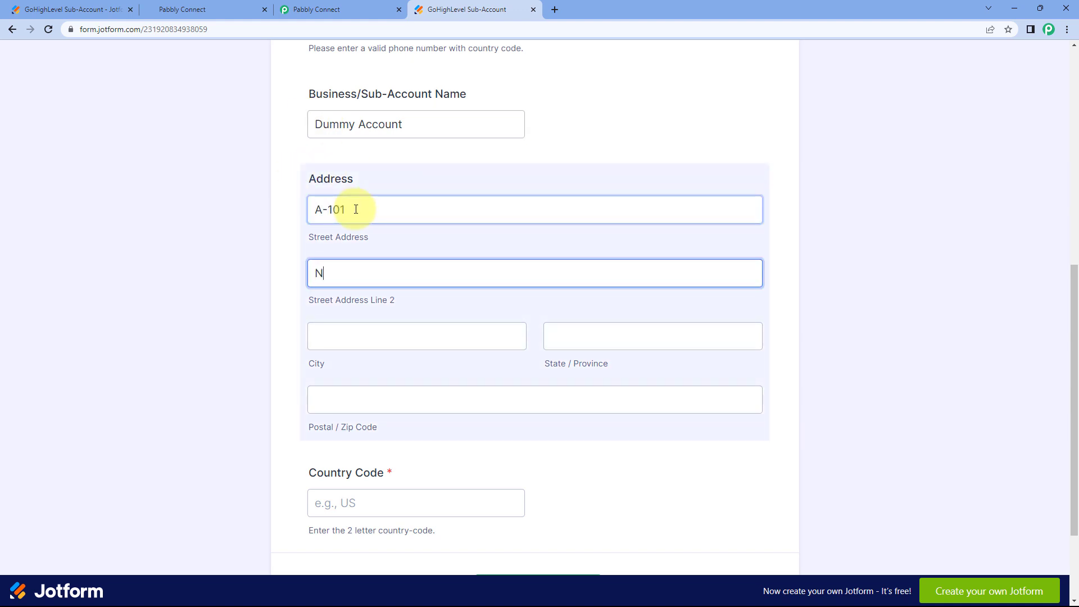
pyautogui.write('Nwe Street')
pyautogui.press('Tab')
pyautogui.write('Mumbai')
pyautogui.press('Tab')
pyautogui.write('Maharastra')
pyautogui.press('Tab')
pyautogui.write('400001')
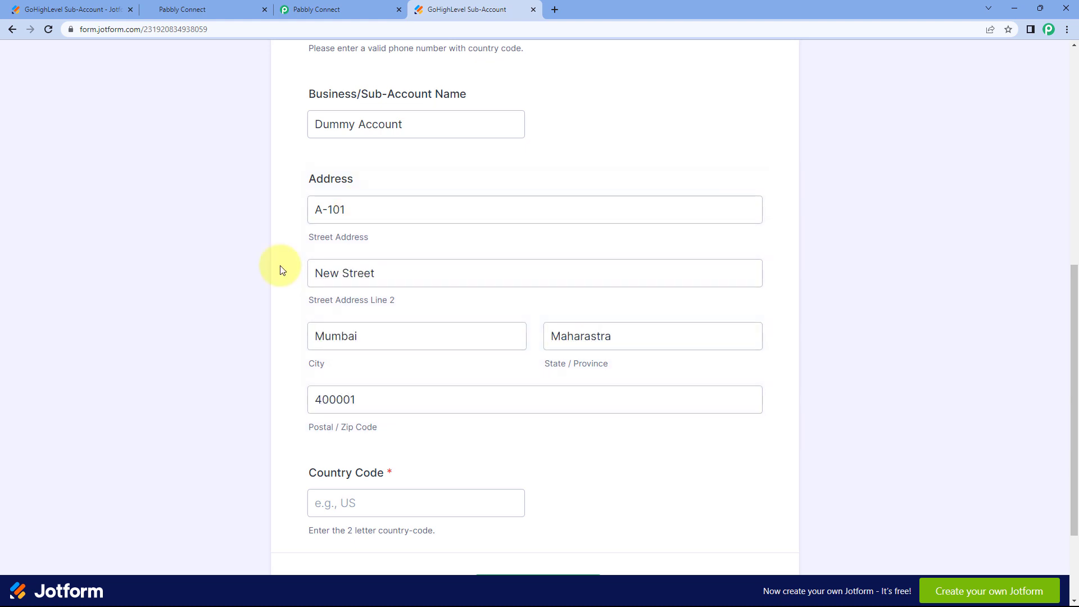
# Set the form's required two-letter country code to IN.
pyautogui.scroll(-2, 283, 270)
pyautogui.click(393, 365)
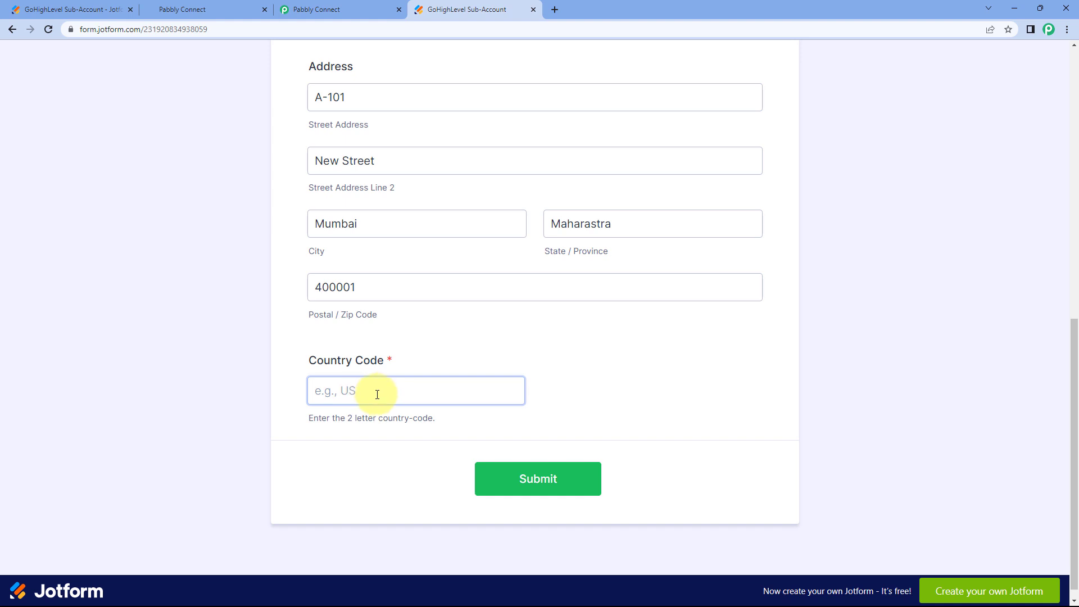
pyautogui.click(414, 396)
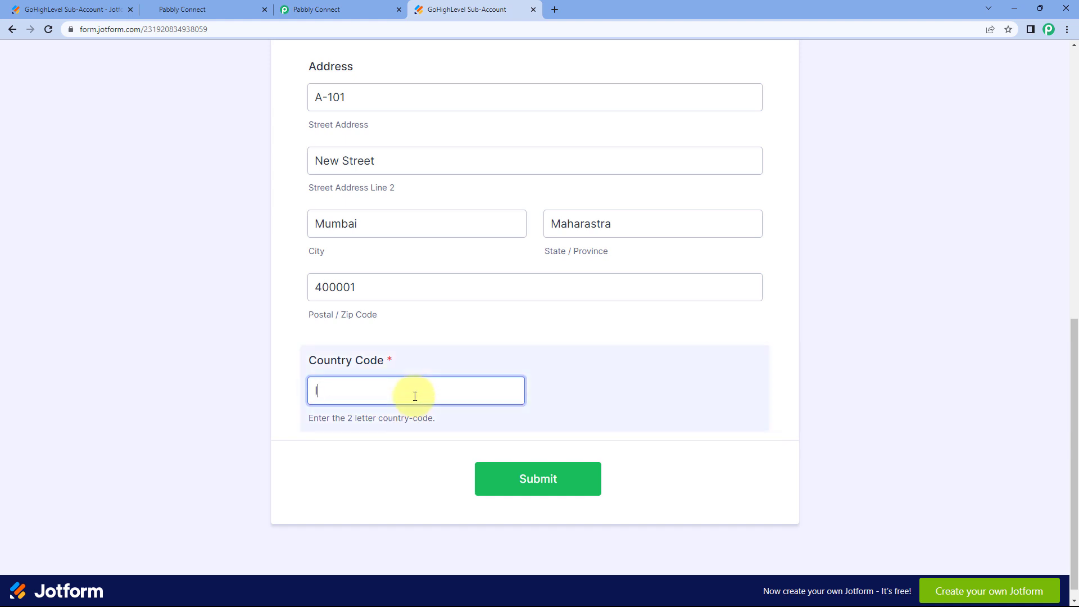
pyautogui.click(270, 366)
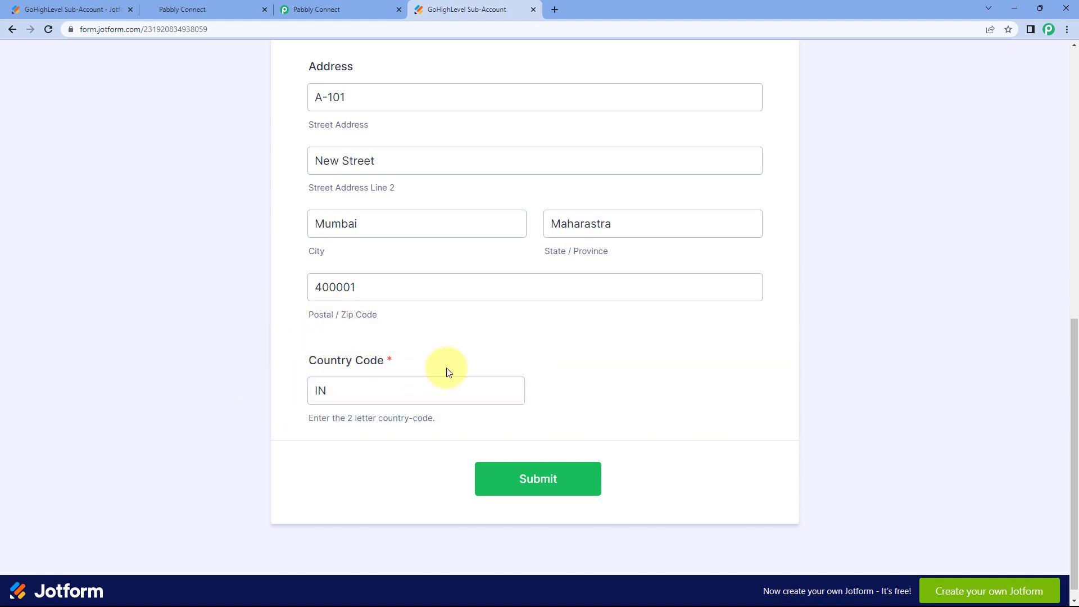
# Review all the entered values from the name to the country code and submit the test form.
pyautogui.scroll(4, 445, 371)
pyautogui.scroll(6, 444, 371)
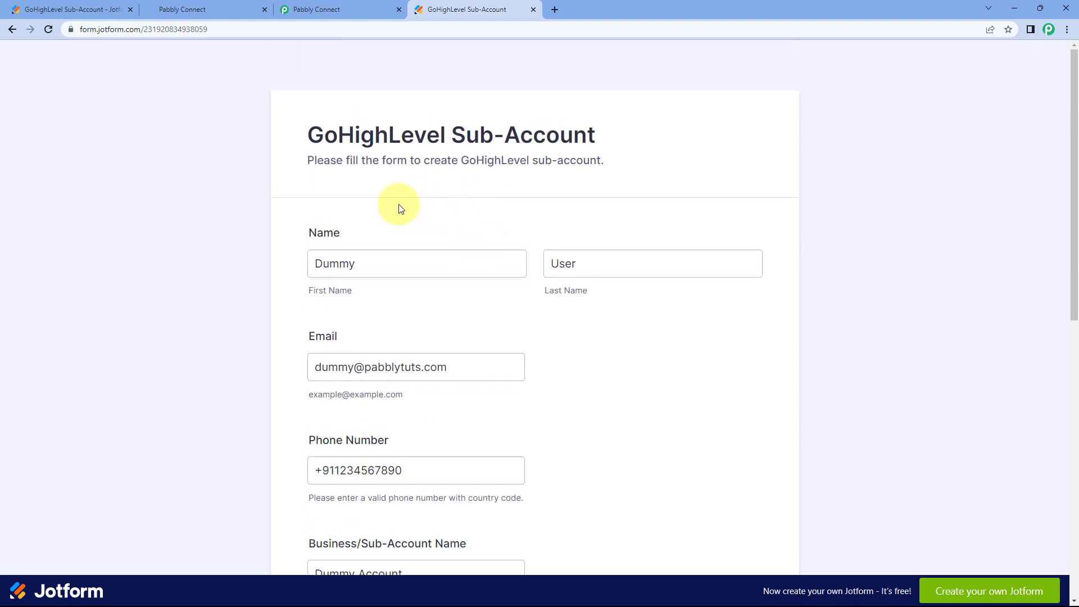
pyautogui.scroll(-1, 282, 241)
pyautogui.scroll(-5, 283, 240)
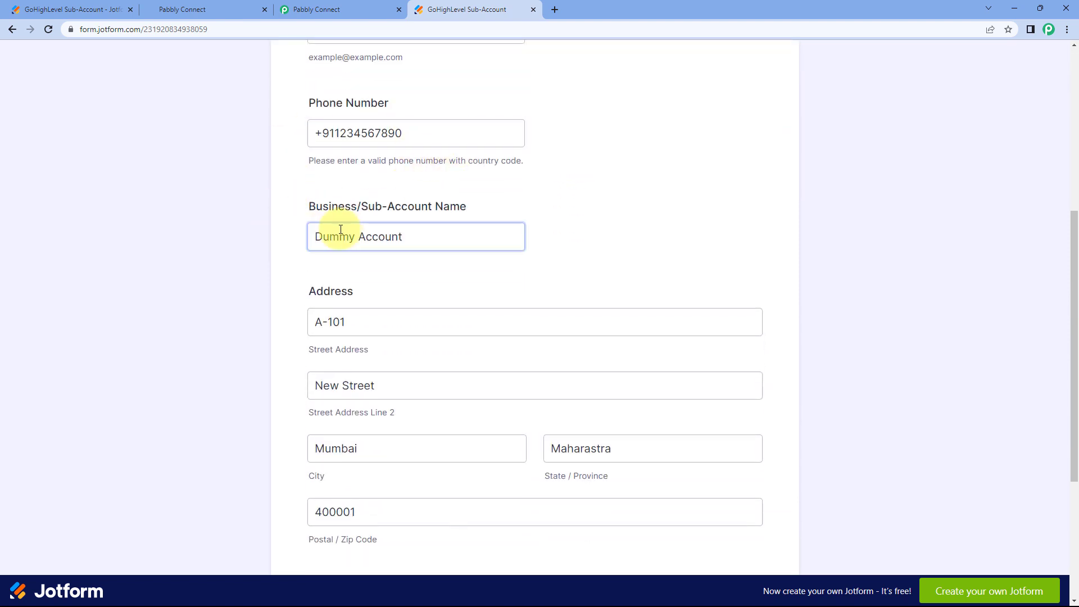
pyautogui.scroll(-2, 313, 231)
pyautogui.scroll(-2, 288, 251)
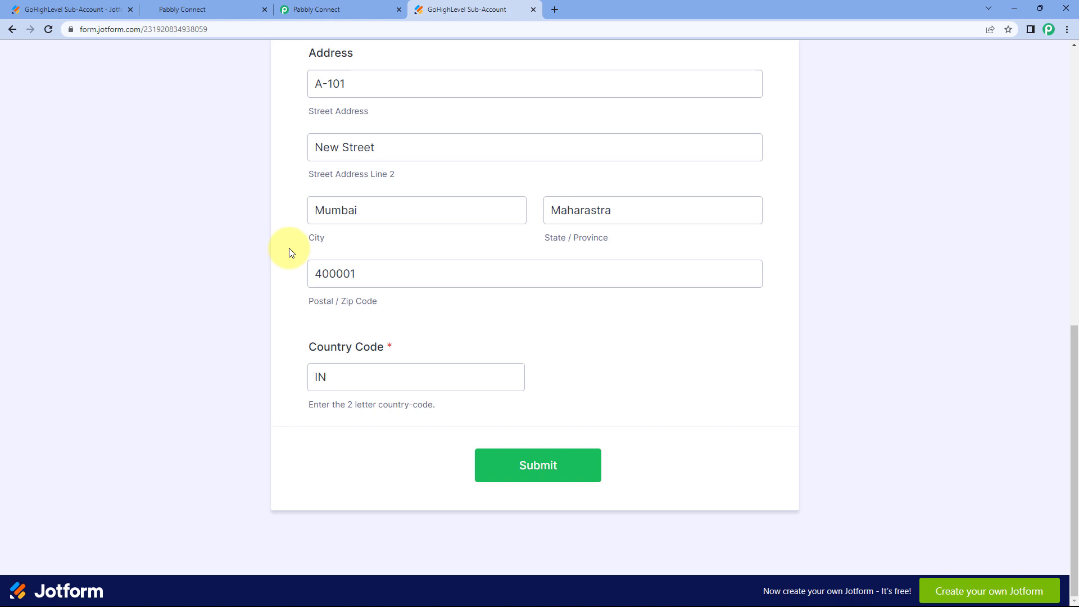
pyautogui.click(543, 469)
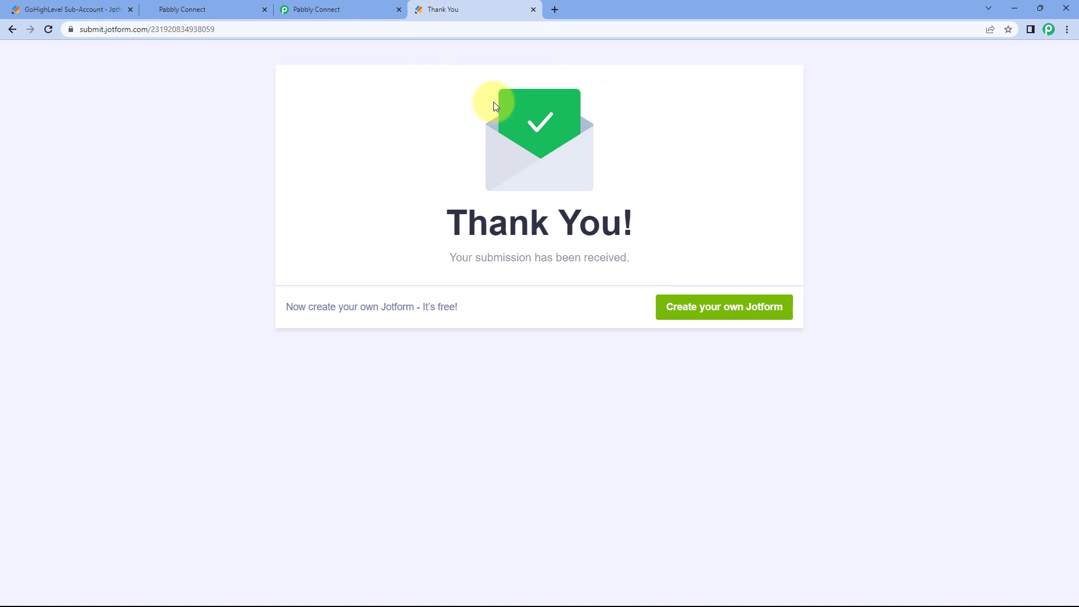
# Switch back to the Pabbly Connect workflow and examine the captured webhook response, checking the form title and the submission fields.
pyautogui.click(356, 6)
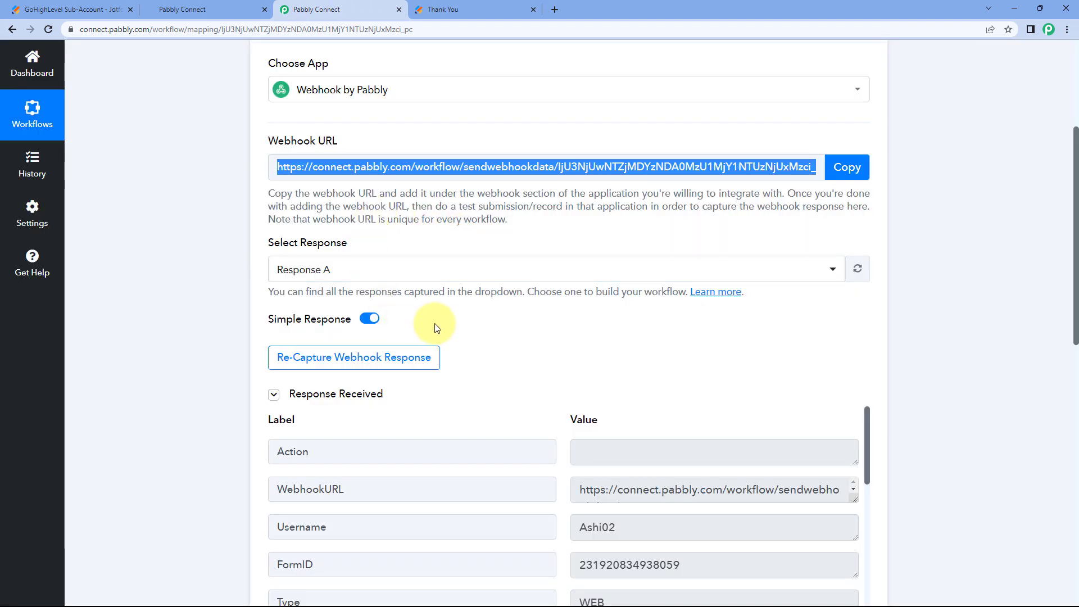
pyautogui.click(461, 322)
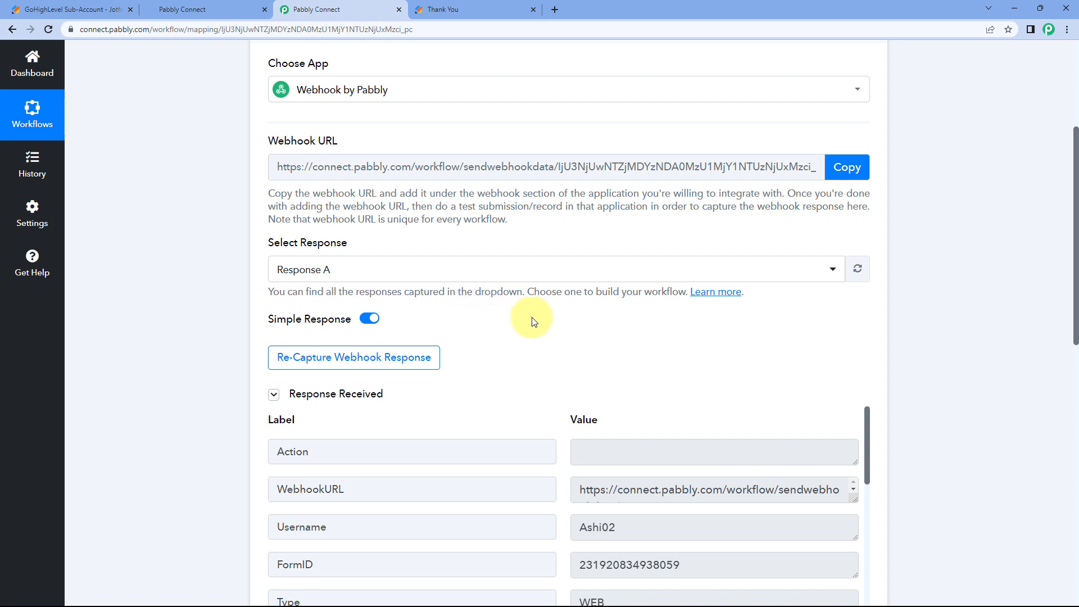
pyautogui.scroll(1, 534, 322)
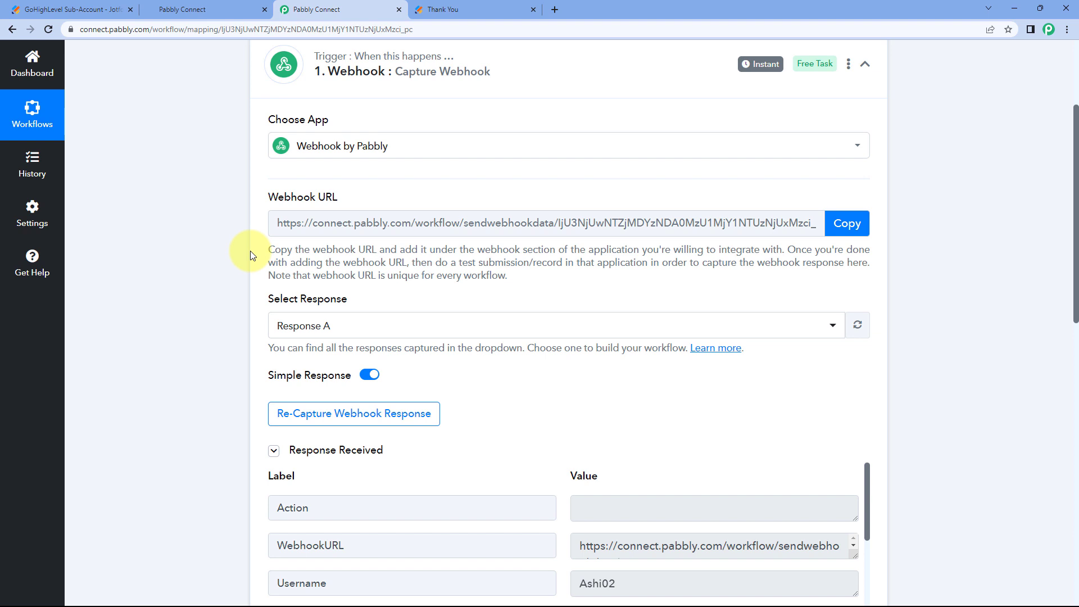
pyautogui.scroll(-4, 251, 255)
pyautogui.scroll(-2, 504, 235)
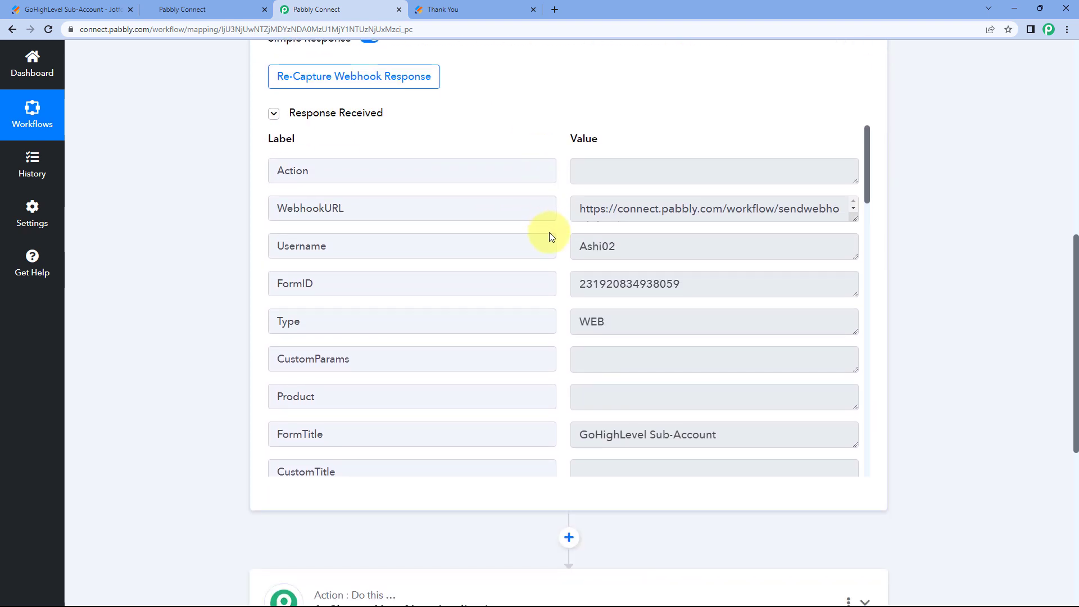
pyautogui.scroll(-3, 548, 231)
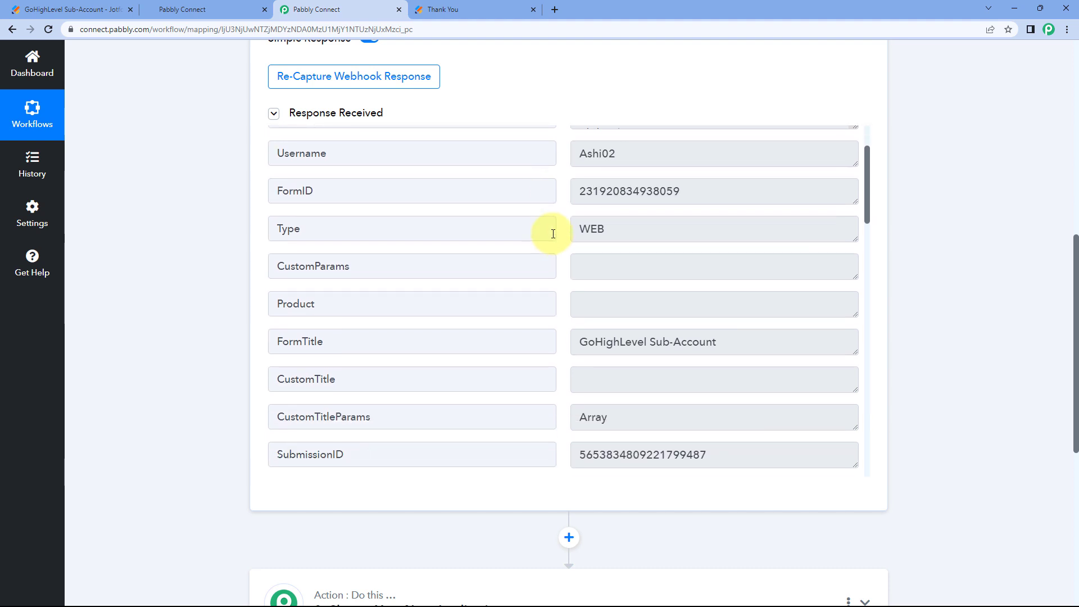
pyautogui.scroll(-2, 553, 235)
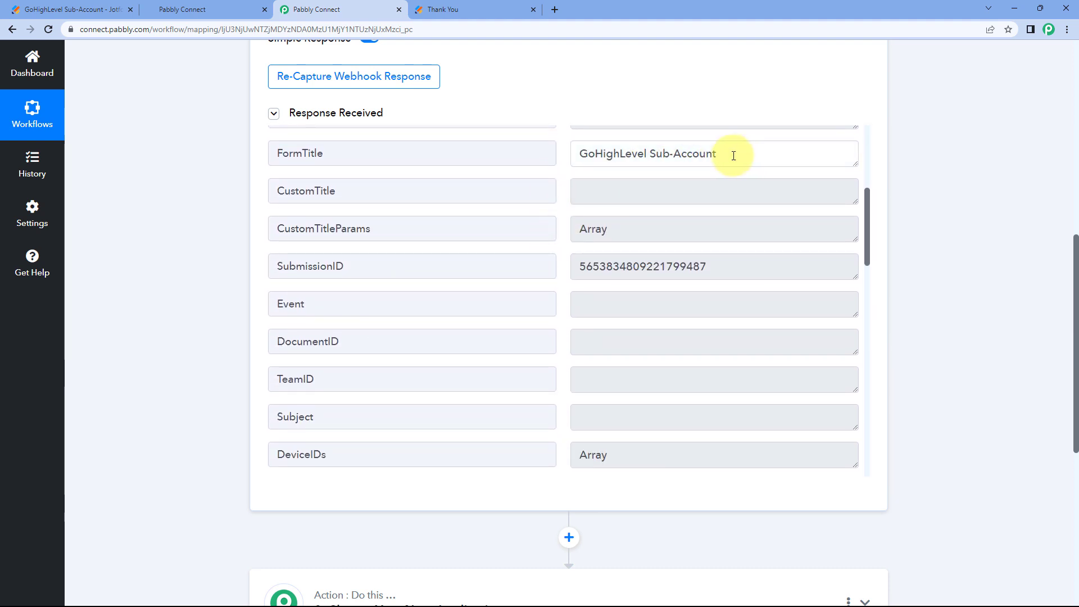
pyautogui.moveTo(732, 154); pyautogui.dragTo(573, 164)
pyautogui.click(564, 194)
pyautogui.scroll(-4, 561, 213)
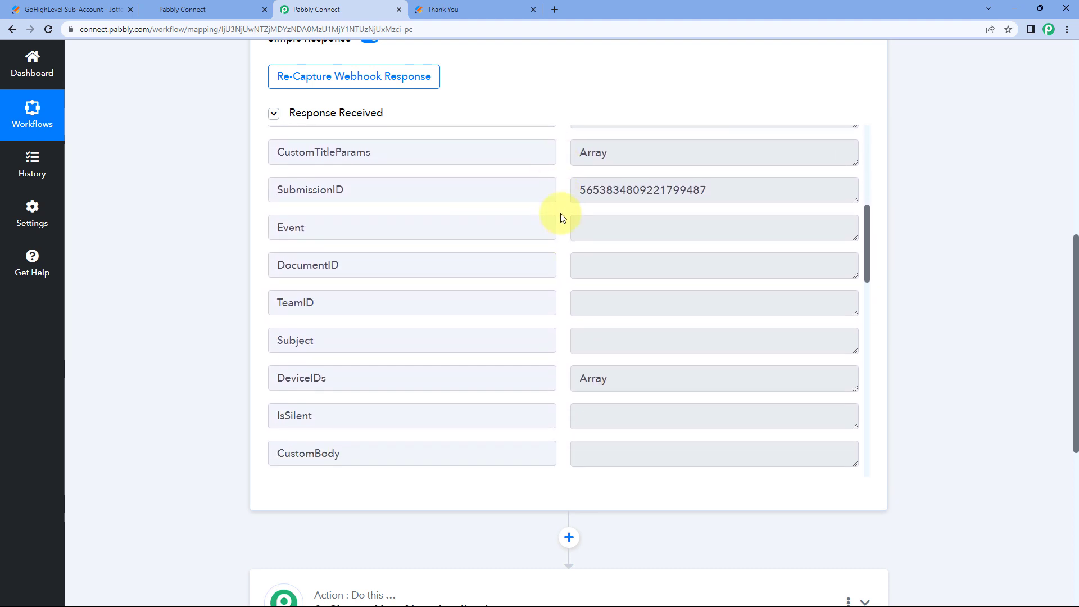
pyautogui.scroll(-4, 563, 216)
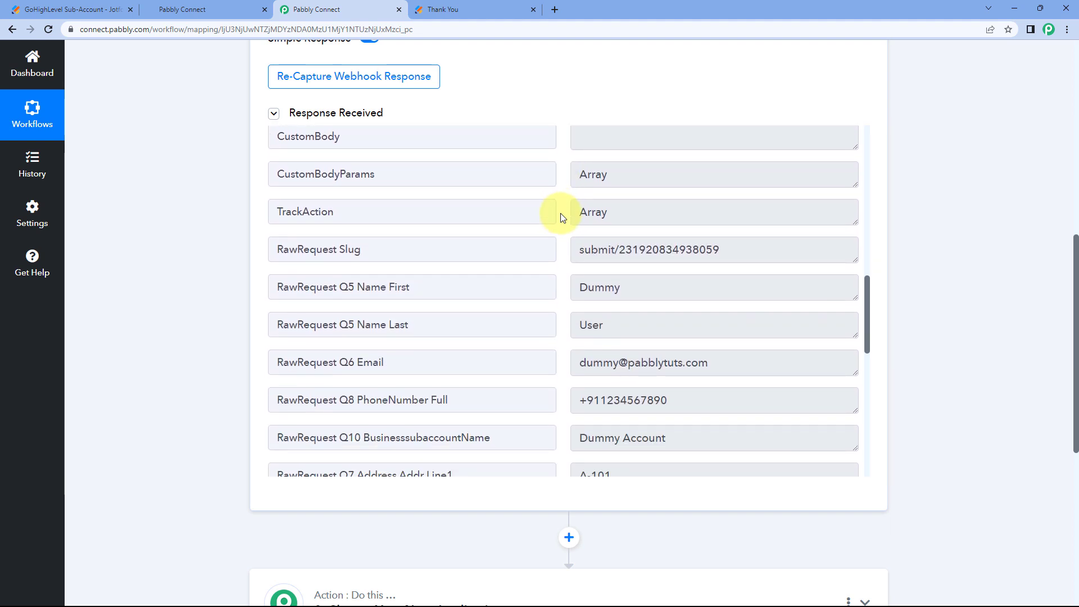
pyautogui.scroll(-1, 562, 216)
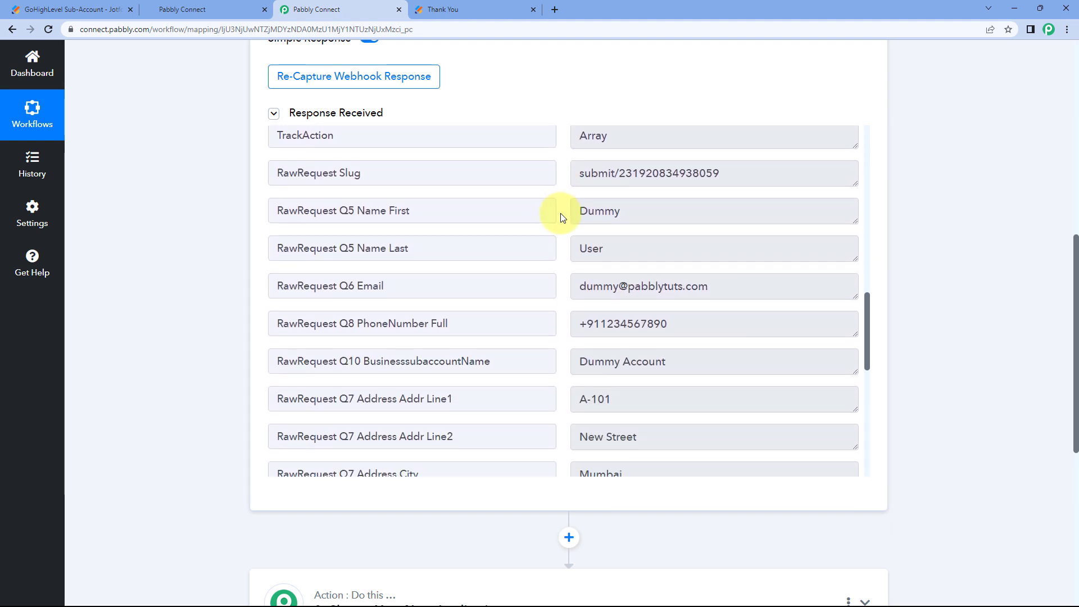
# Check the first name, last name, email, phone number and business sub-account name in the captured response.
pyautogui.moveTo(638, 175); pyautogui.dragTo(564, 181)
pyautogui.moveTo(620, 212); pyautogui.dragTo(551, 212)
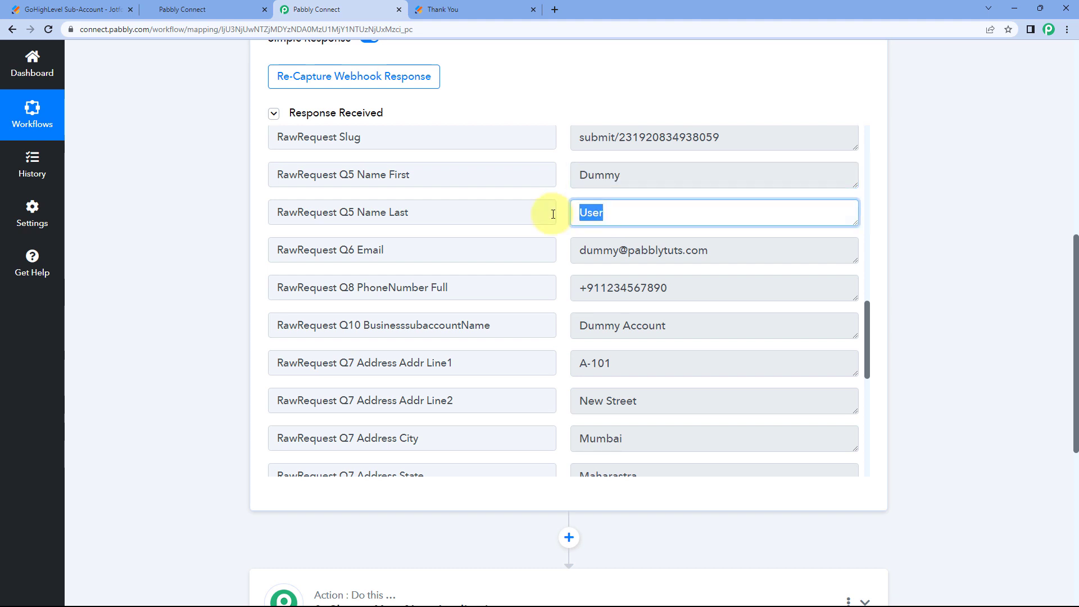
pyautogui.moveTo(723, 246); pyautogui.dragTo(570, 248)
pyautogui.moveTo(693, 286); pyautogui.dragTo(556, 290)
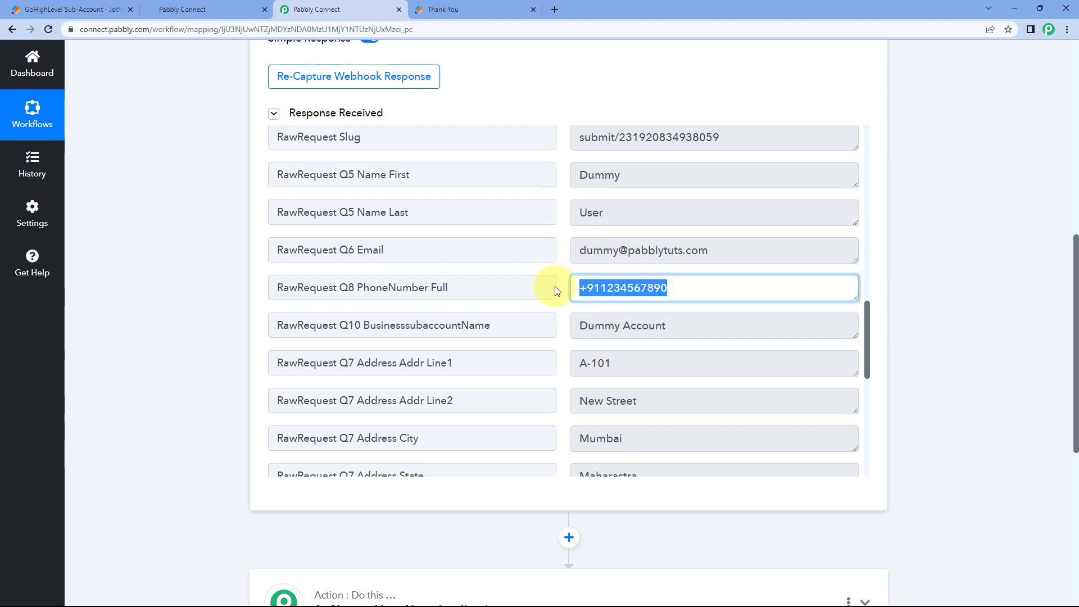
pyautogui.scroll(-1, 563, 286)
pyautogui.moveTo(685, 268); pyautogui.dragTo(565, 273)
pyautogui.click(558, 270)
pyautogui.scroll(-1, 558, 269)
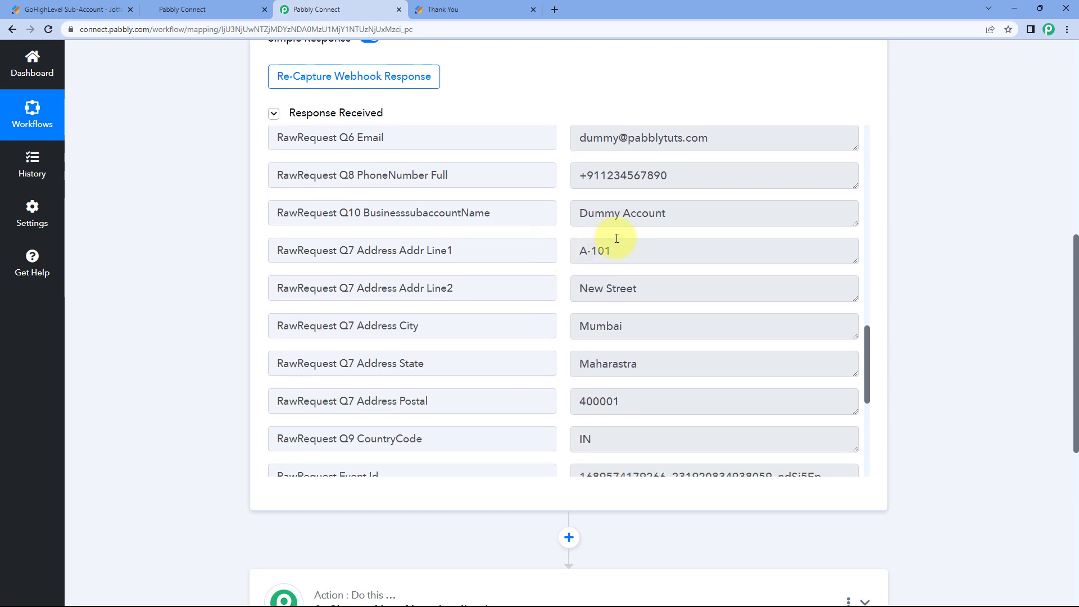
# Check the address lines, city, state, postal code and country code in the captured response, through to its last fields.
pyautogui.click(599, 251)
pyautogui.tripleClick(599, 251)
pyautogui.moveTo(655, 284); pyautogui.dragTo(551, 287)
pyautogui.scroll(-3, 551, 288)
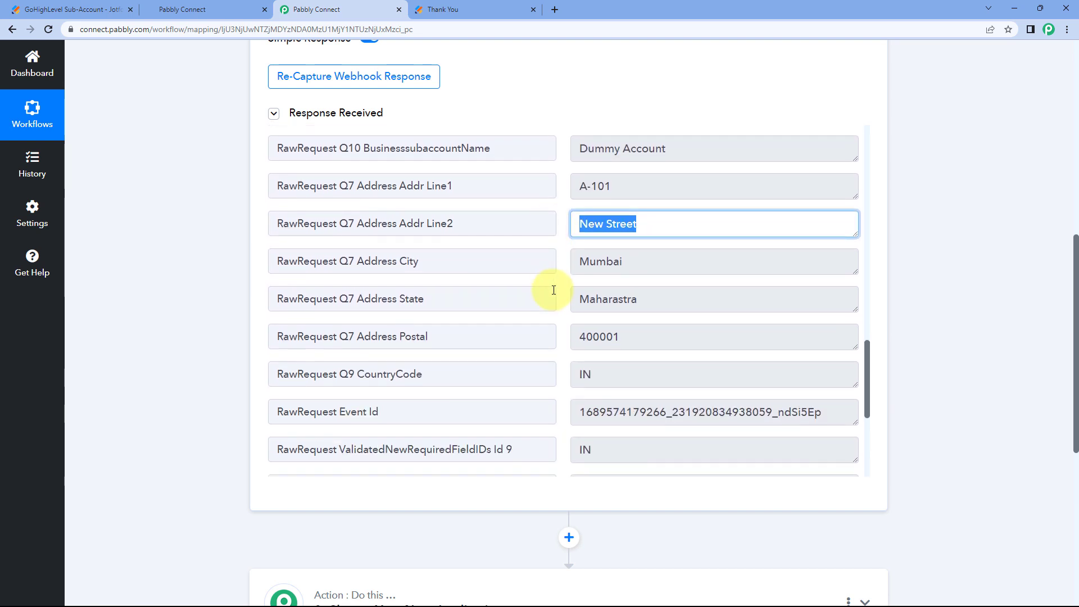
pyautogui.click(585, 281)
pyautogui.doubleClick(582, 273)
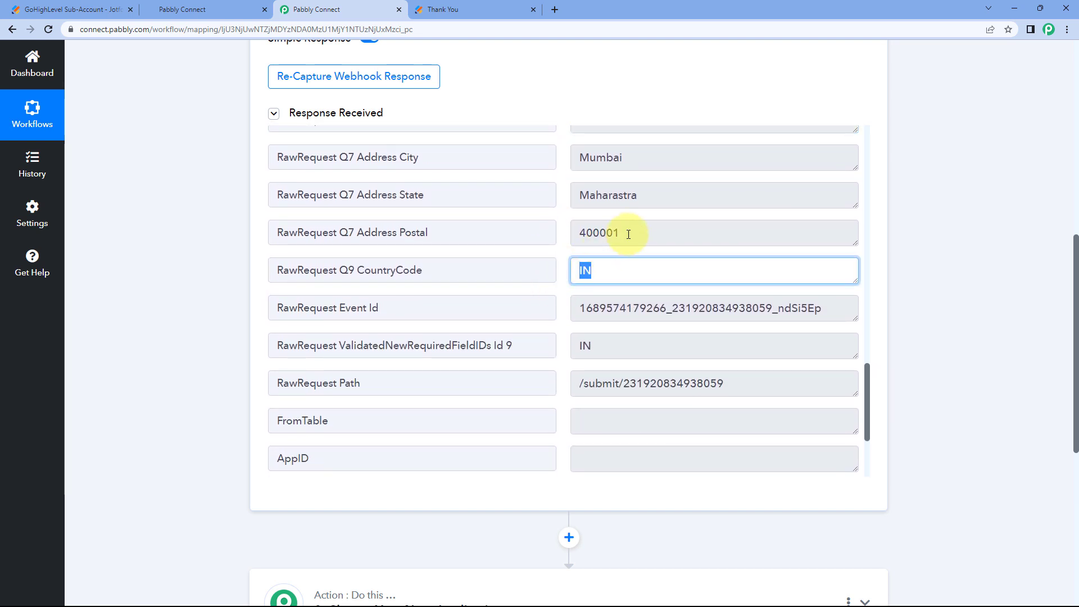
pyautogui.moveTo(628, 228); pyautogui.dragTo(565, 228)
pyautogui.click(564, 227)
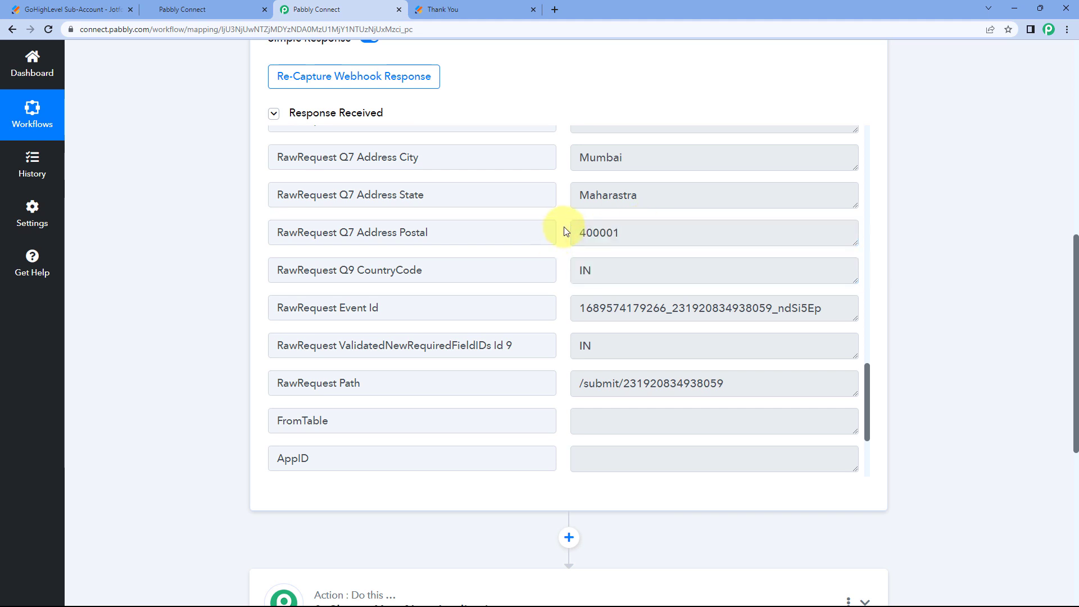
pyautogui.scroll(-2, 559, 230)
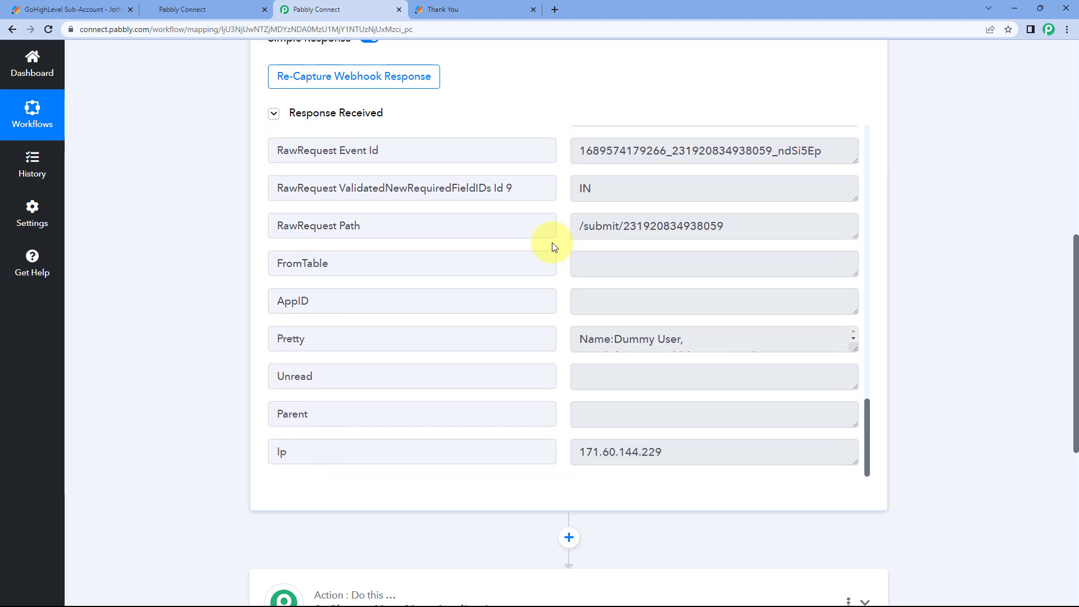
# Revisit the Jotform confirmation page, return to the workflow and review the webhook trigger setup with its received contact fields.
pyautogui.scroll(5, 552, 242)
pyautogui.click(472, 9)
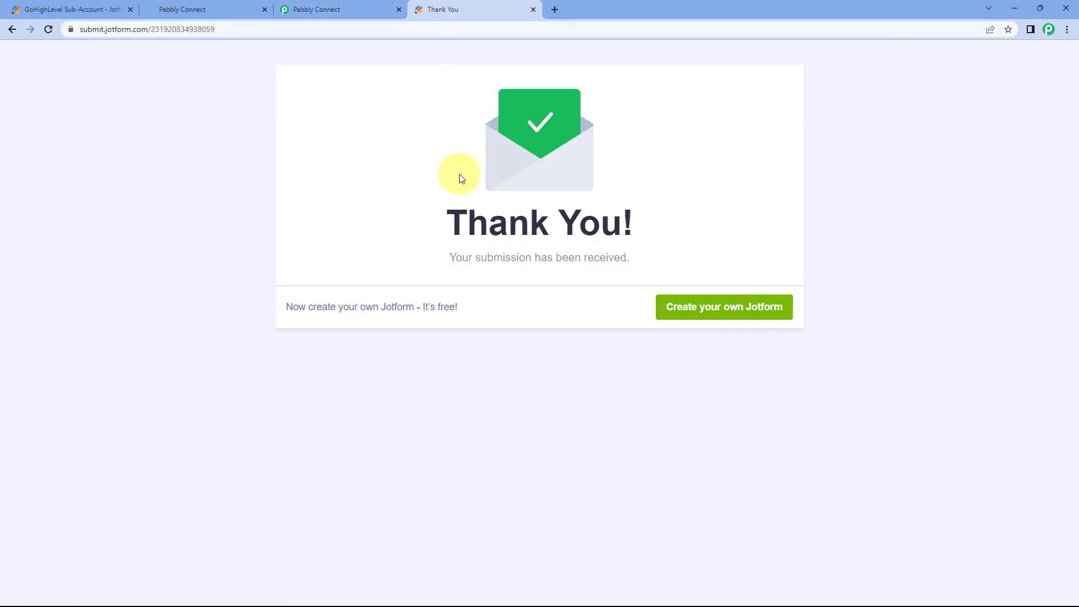
pyautogui.click(369, 7)
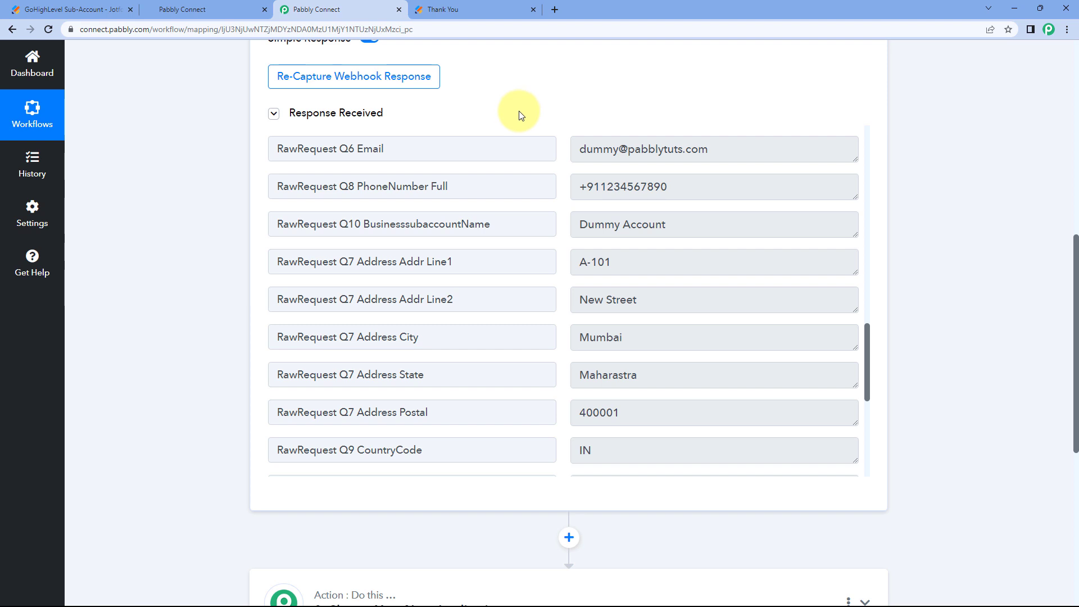
pyautogui.scroll(7, 519, 115)
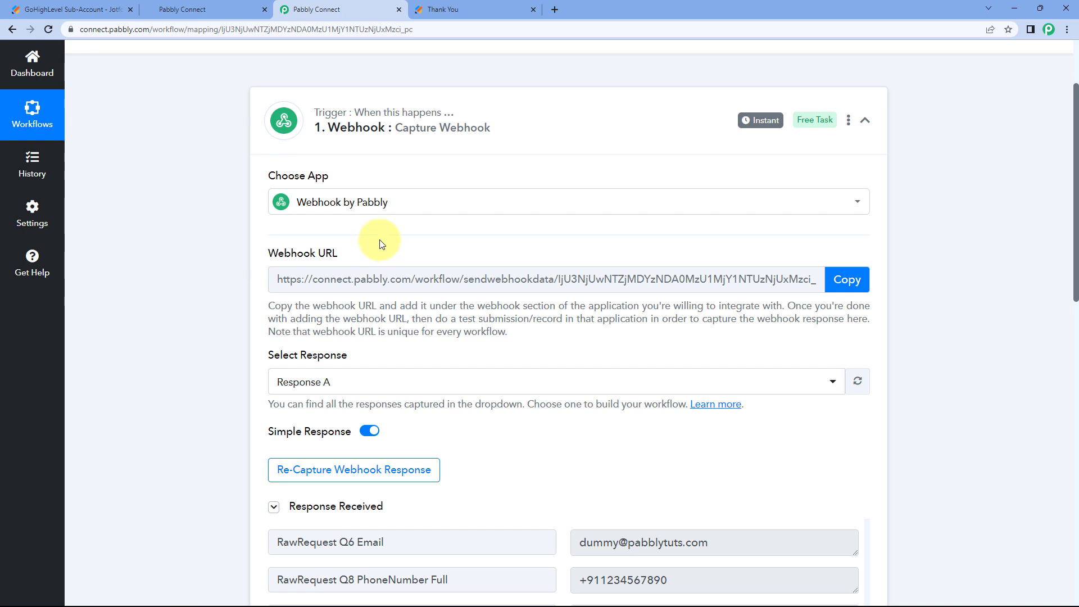
pyautogui.scroll(-4, 466, 287)
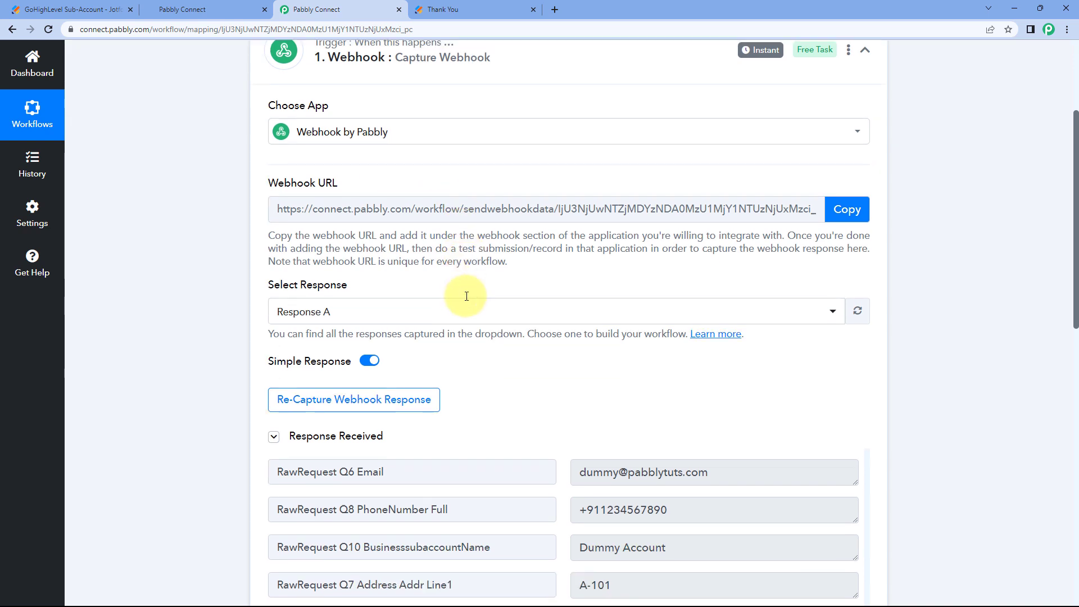
pyautogui.scroll(-4, 513, 260)
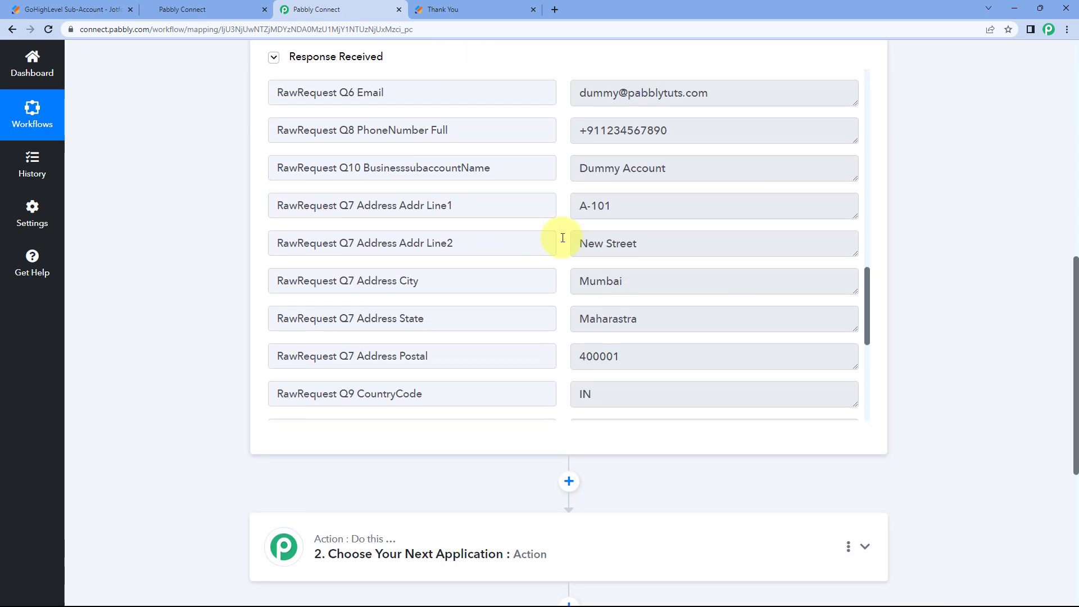
pyautogui.scroll(3, 559, 265)
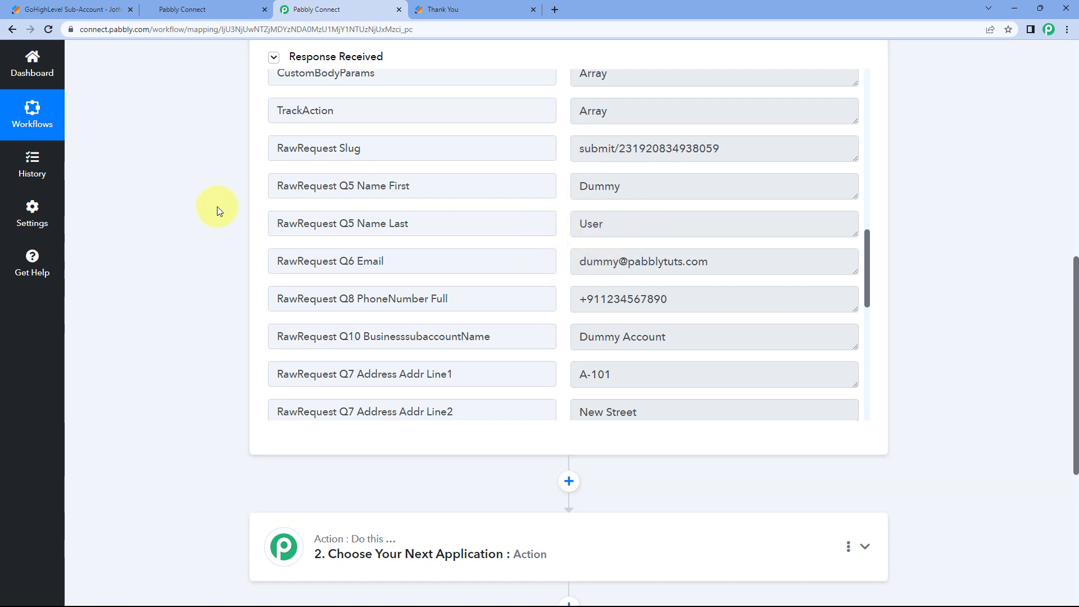
pyautogui.scroll(-2, 585, 158)
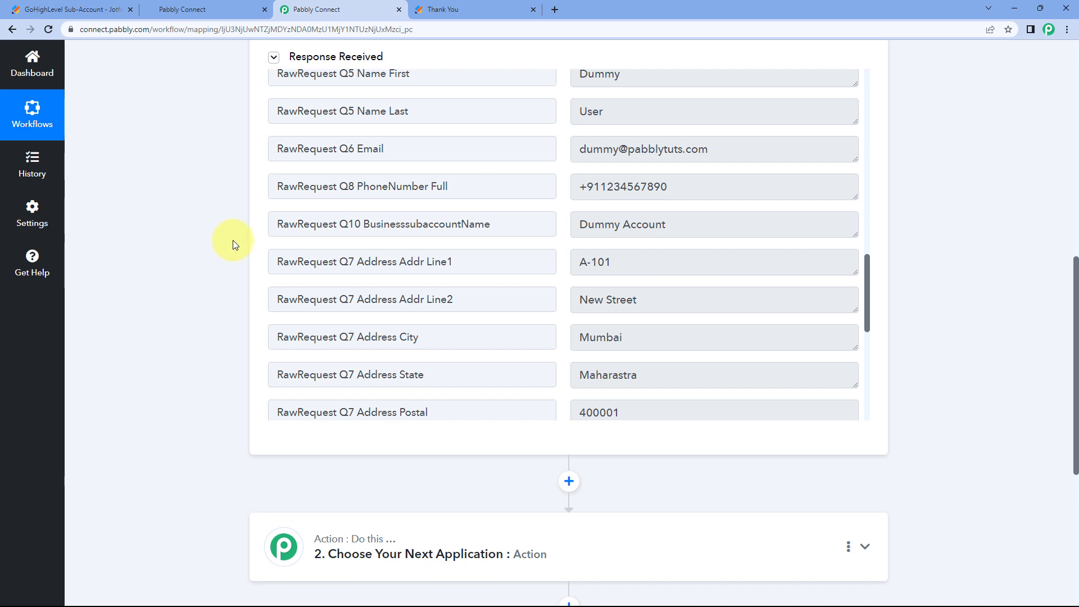
pyautogui.scroll(-1, 228, 243)
# Expand the workflow's second step, search the apps for LeadC and choose LeadConnector V2 as the action app.
pyautogui.scroll(-5, 227, 243)
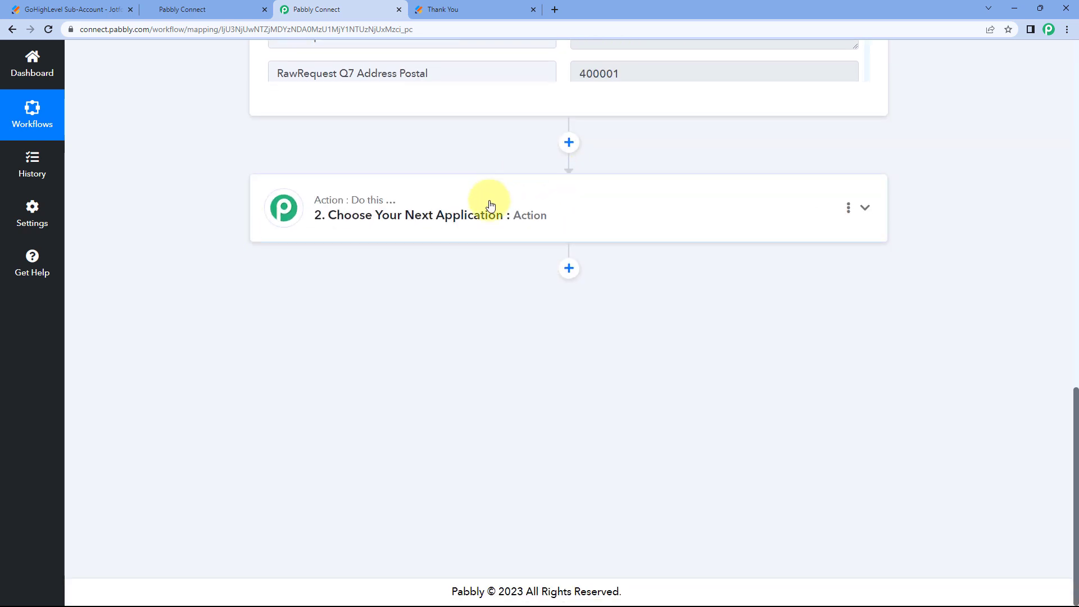
pyautogui.click(489, 201)
pyautogui.scroll(-1, 224, 222)
pyautogui.click(340, 234)
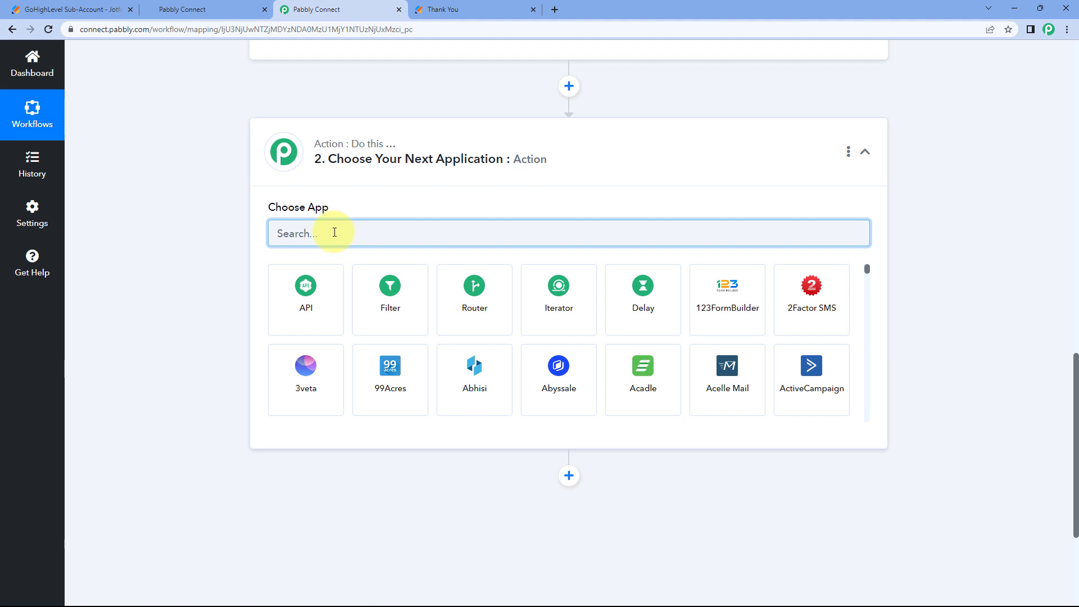
pyautogui.write('Lead')
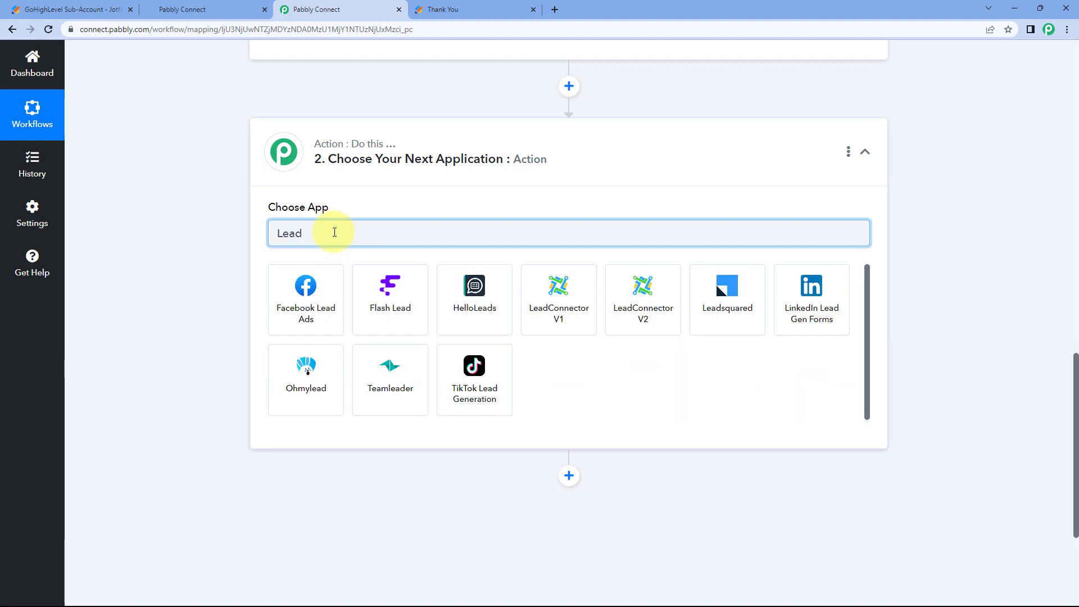
pyautogui.write('C')
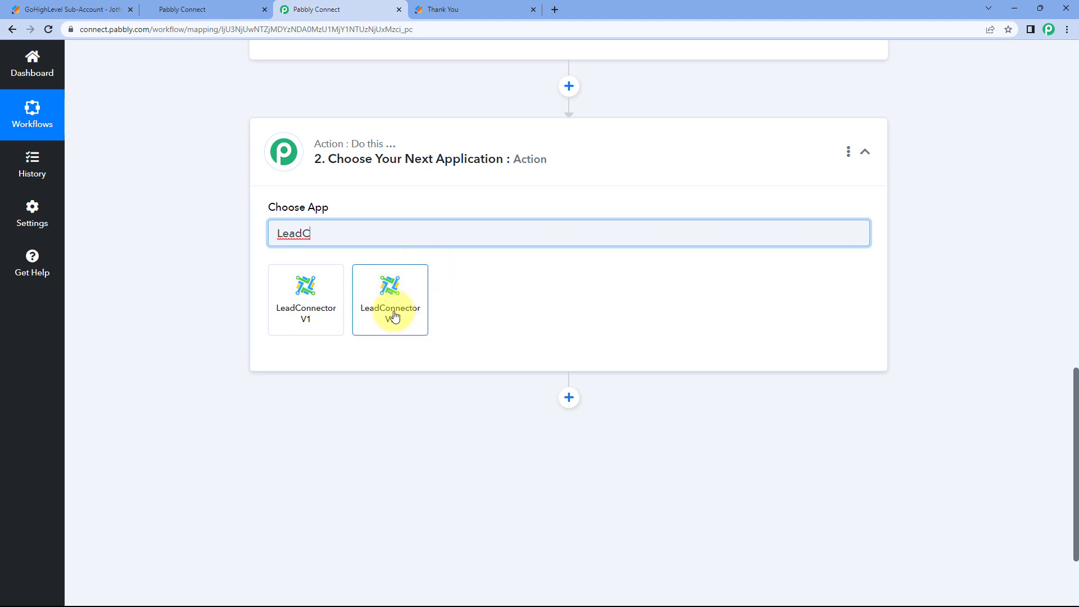
pyautogui.click(413, 295)
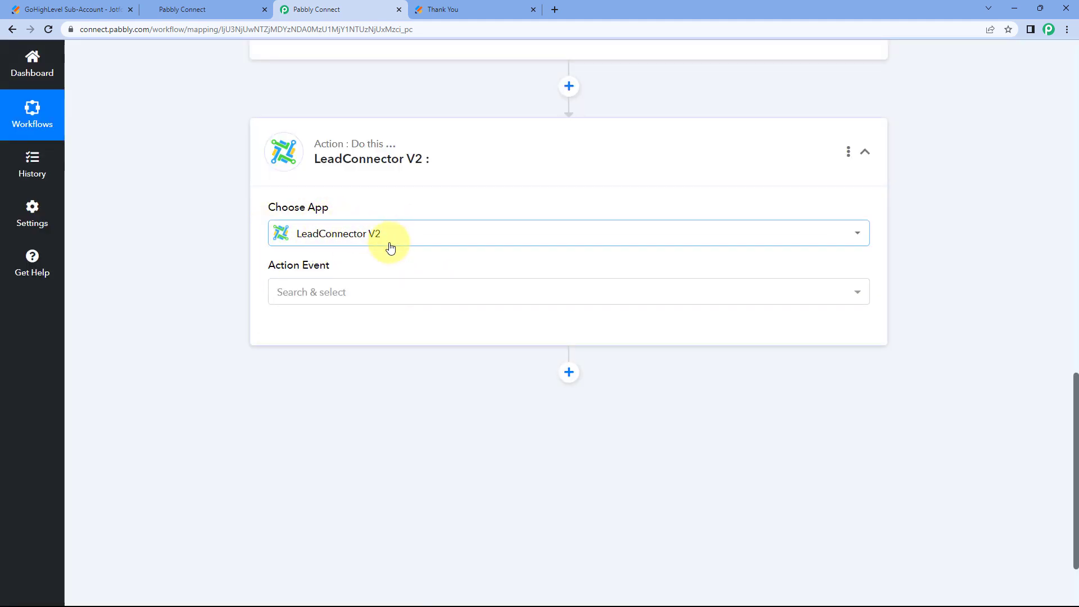
# Set the action event to Create Location (Sub-Account) and begin connecting the account with the Add New Connection option.
pyautogui.scroll(-3, 250, 225)
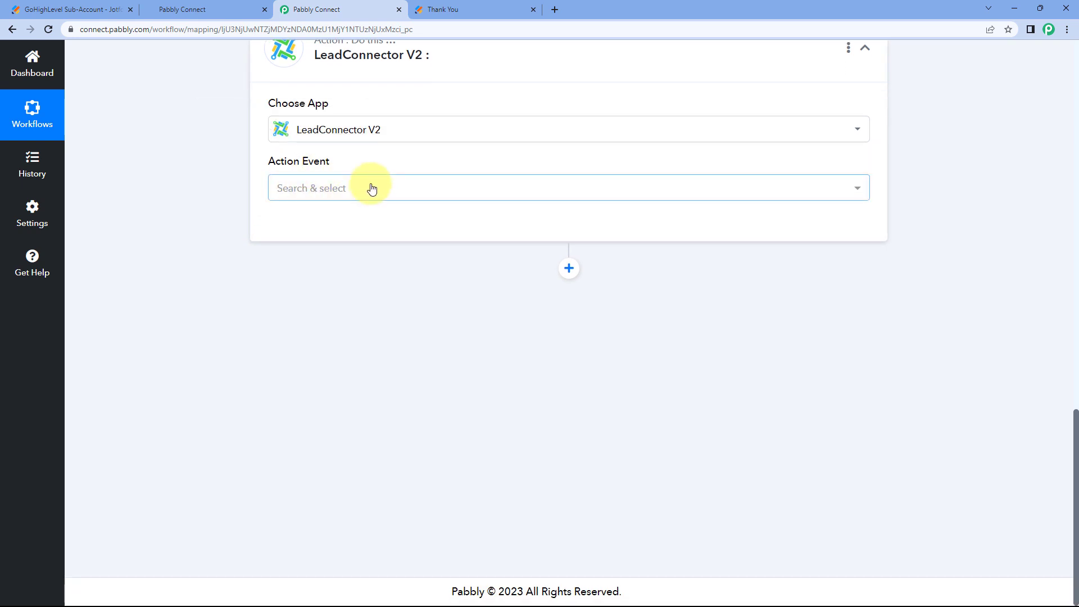
pyautogui.click(369, 187)
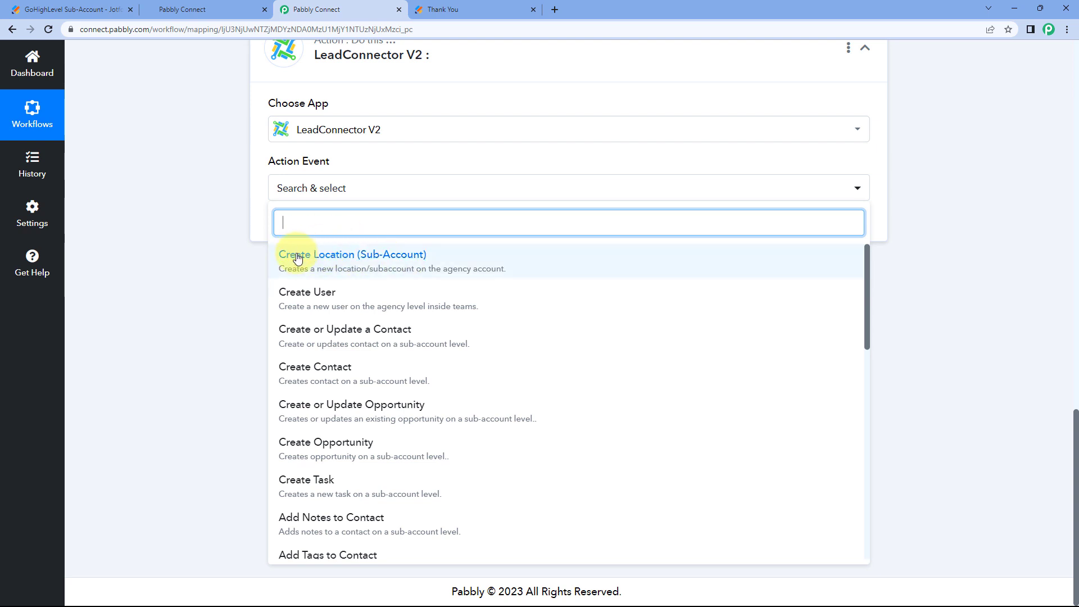
pyautogui.click(315, 256)
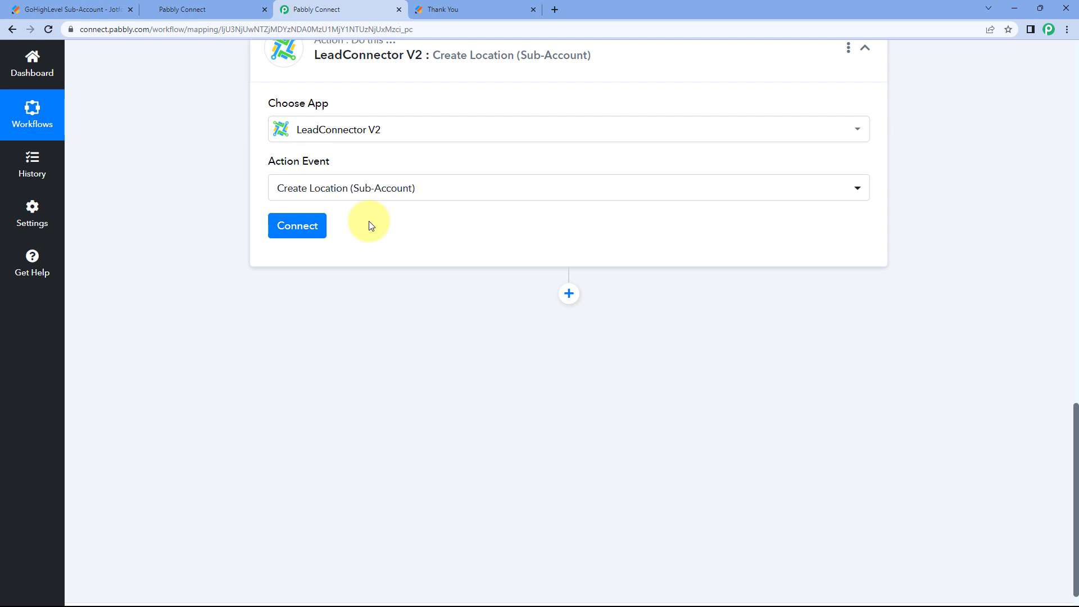
pyautogui.click(298, 227)
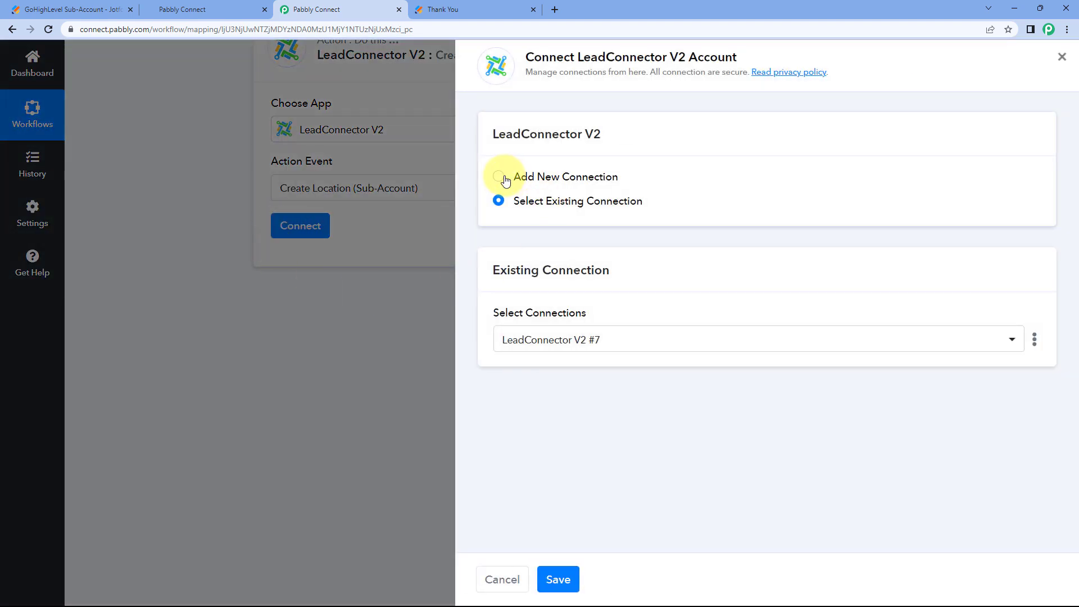
pyautogui.click(499, 177)
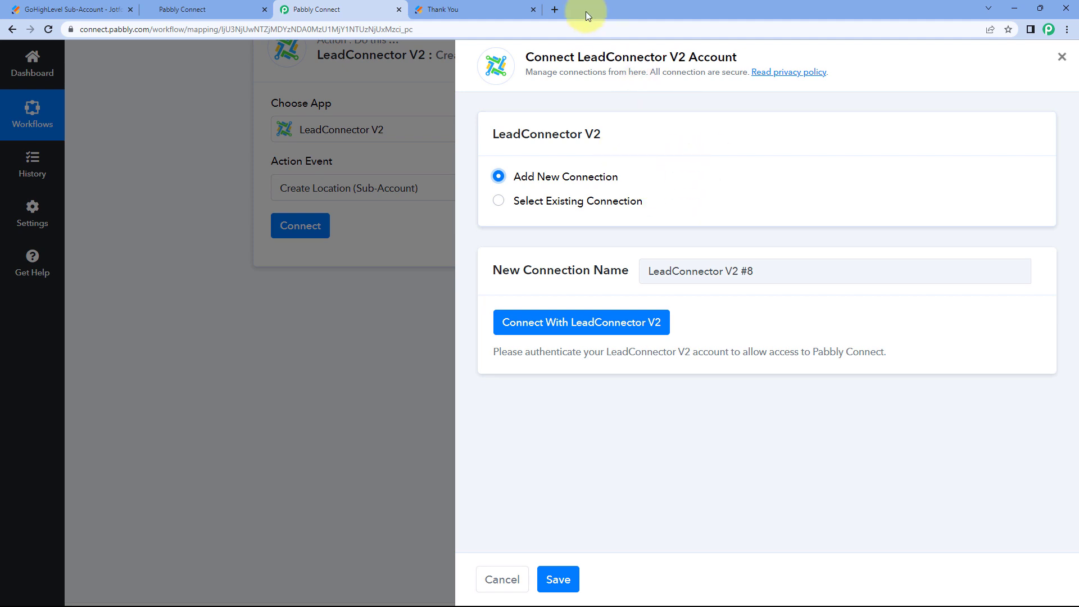
# Open the HighLevel API help article from the copied link in a new browser tab and view its API 1.0 and 2.0 documentation sections.
pyautogui.click(556, 8)
pyautogui.hotkey('ctrl', 'v')
pyautogui.press('Return')
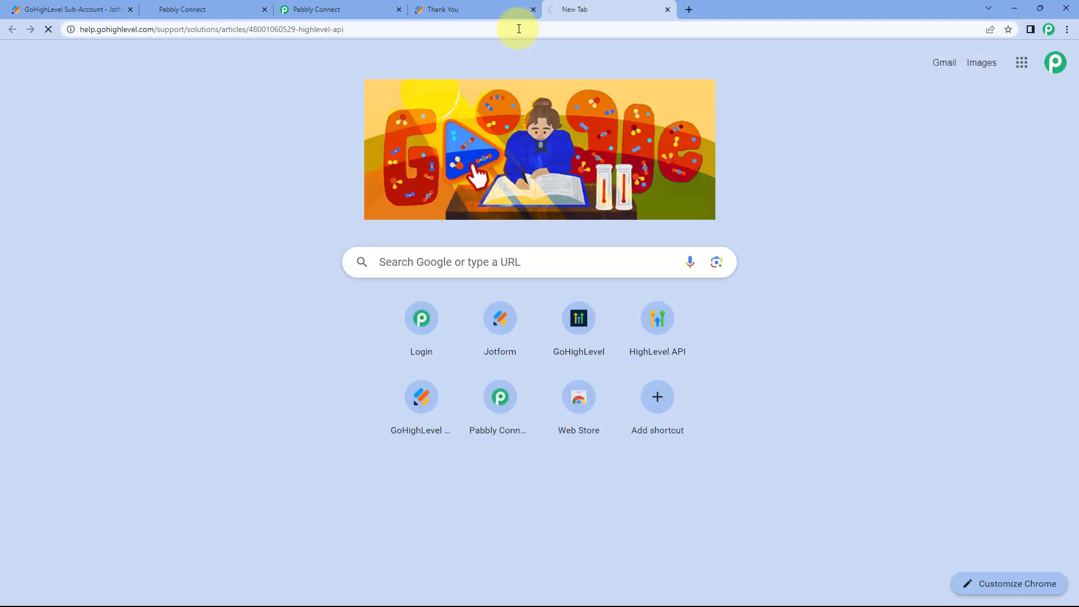
pyautogui.scroll(-3, 129, 238)
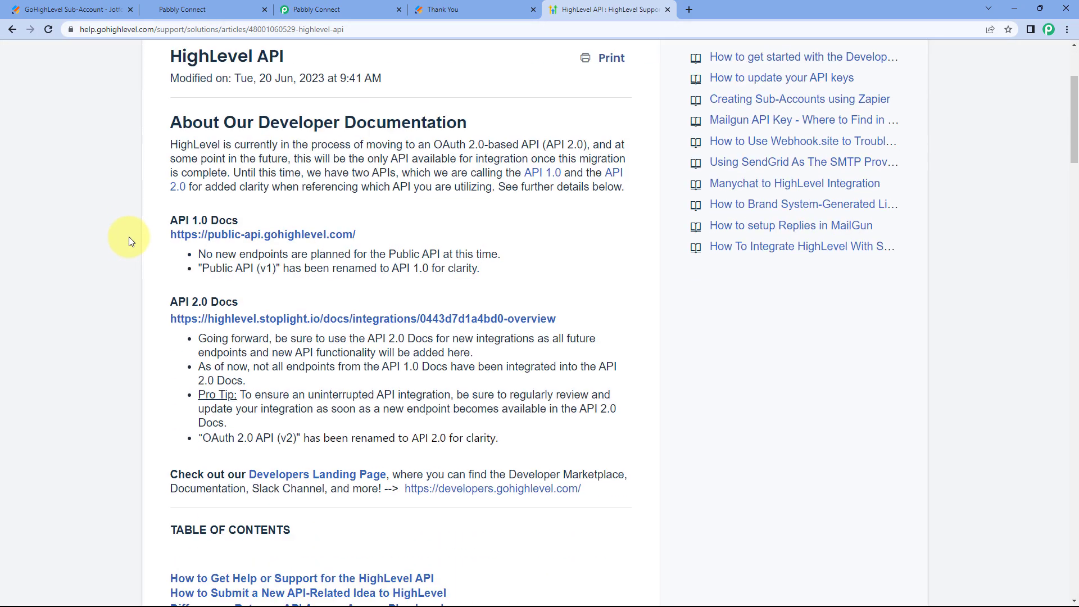
# Examine the Basic versus Advanced API access comparison in the HighLevel article, close it and return to the Pabbly Connect workflow.
pyautogui.scroll(-20, 112, 248)
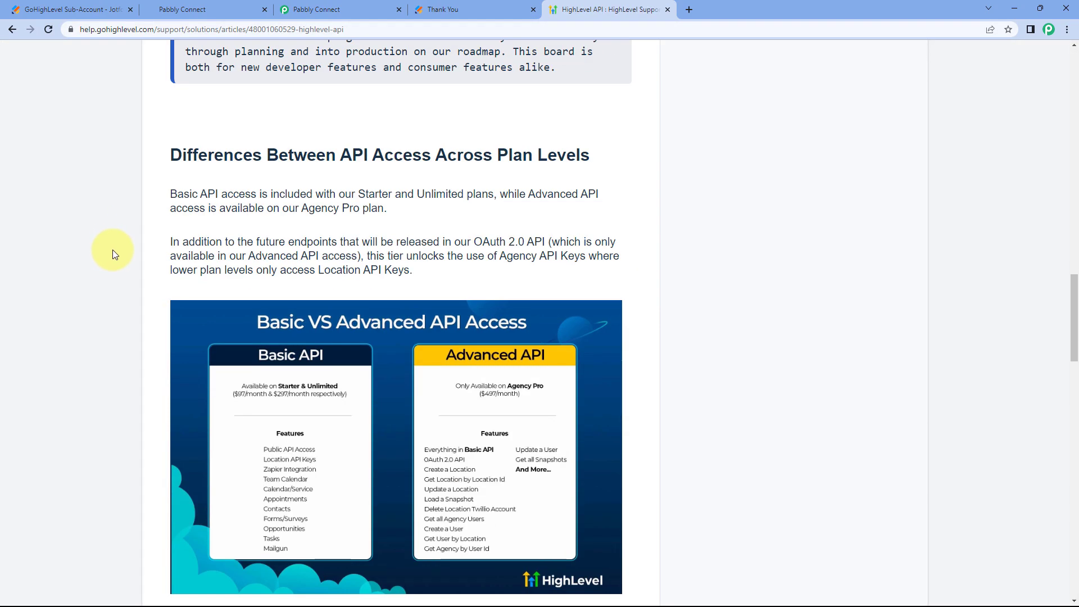
pyautogui.scroll(-4, 112, 250)
pyautogui.scroll(1, 113, 251)
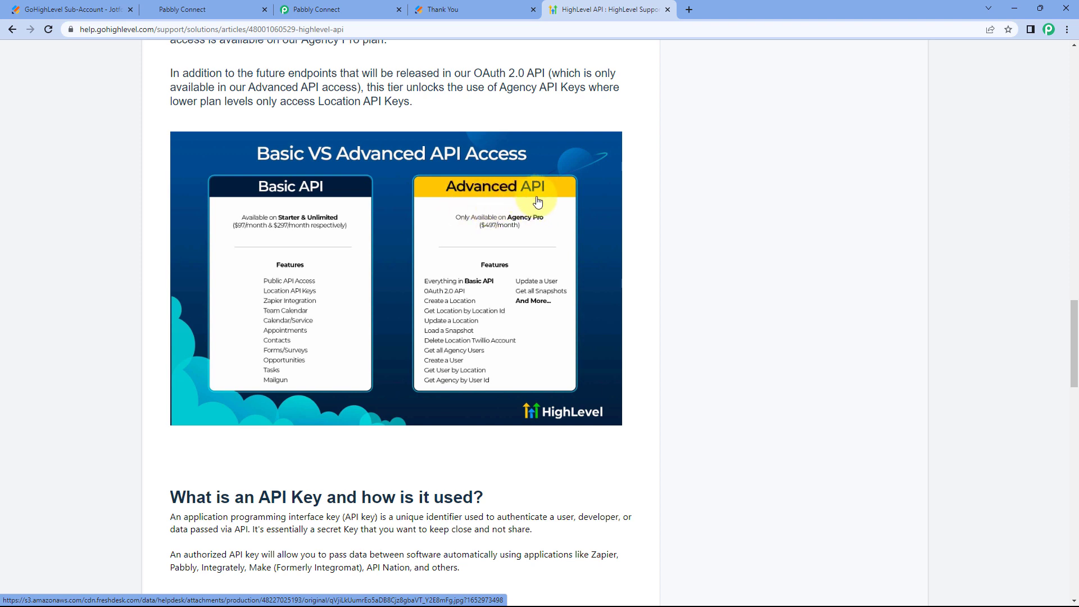
pyautogui.click(668, 10)
pyautogui.click(378, 7)
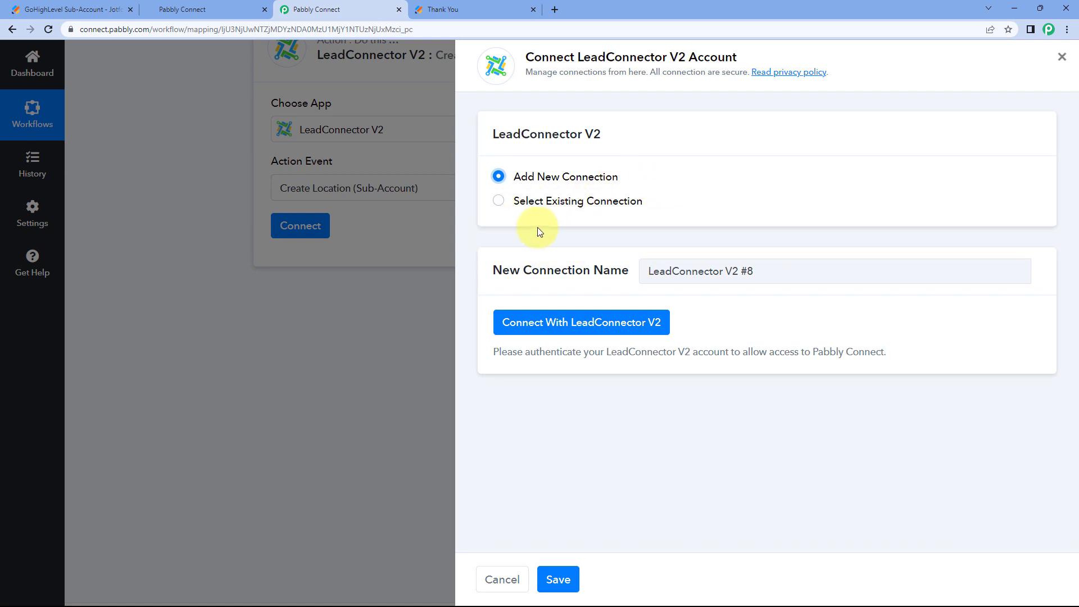
# Authorize the new LeadConnector V2 connection using the Pabbly Connect agency account in the HighLevel Marketplace window.
pyautogui.click(573, 326)
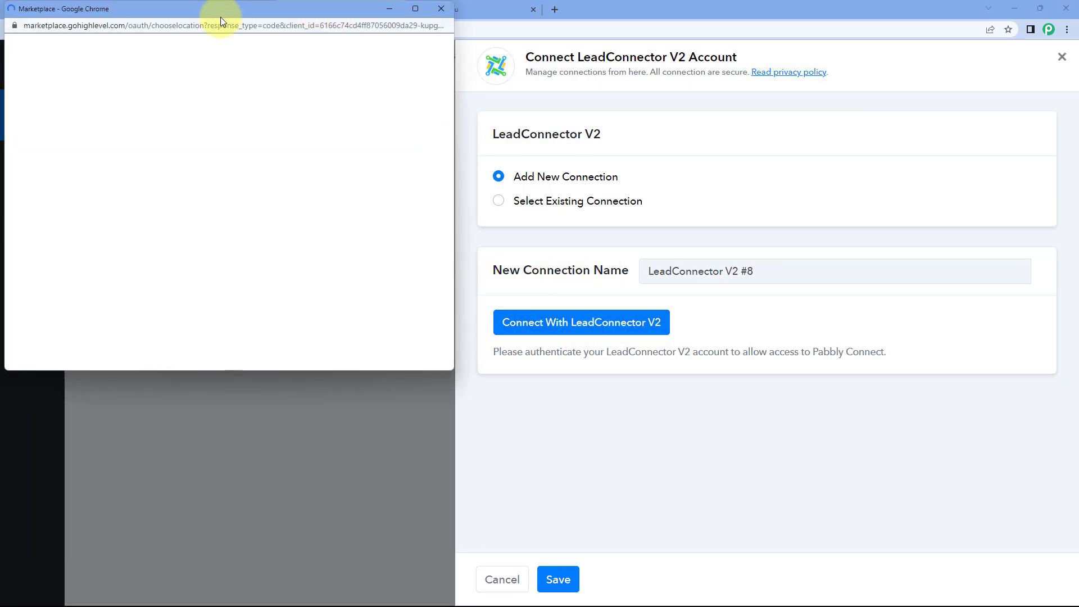
pyautogui.moveTo(219, 8)
pyautogui.mouseDown()
pyautogui.moveTo(217, 17)
pyautogui.moveTo(210, 5)
pyautogui.mouseUp()
pyautogui.click(211, 5)
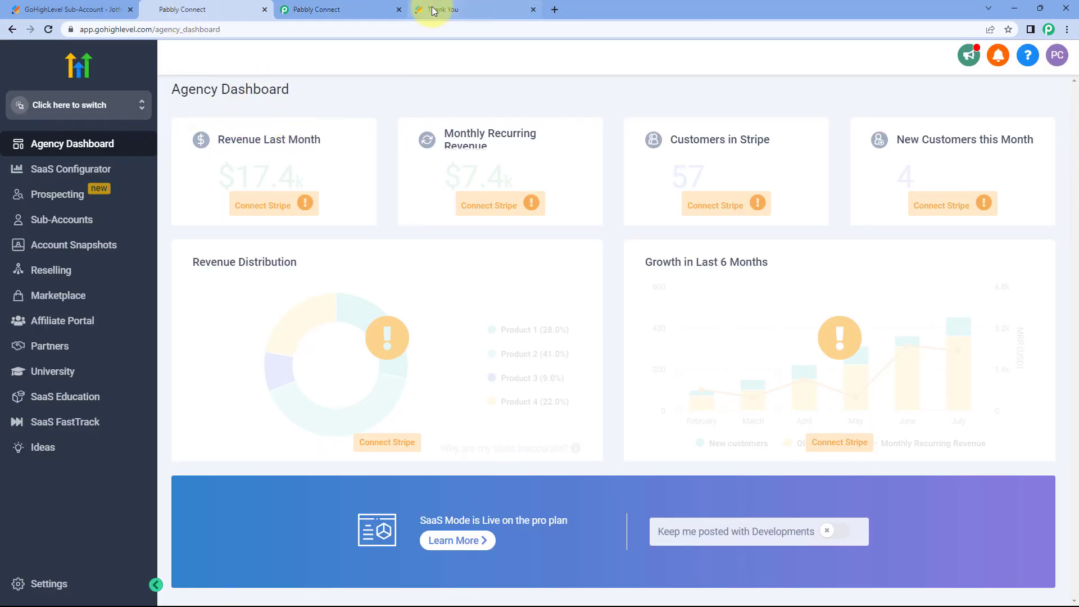
pyautogui.click(378, 10)
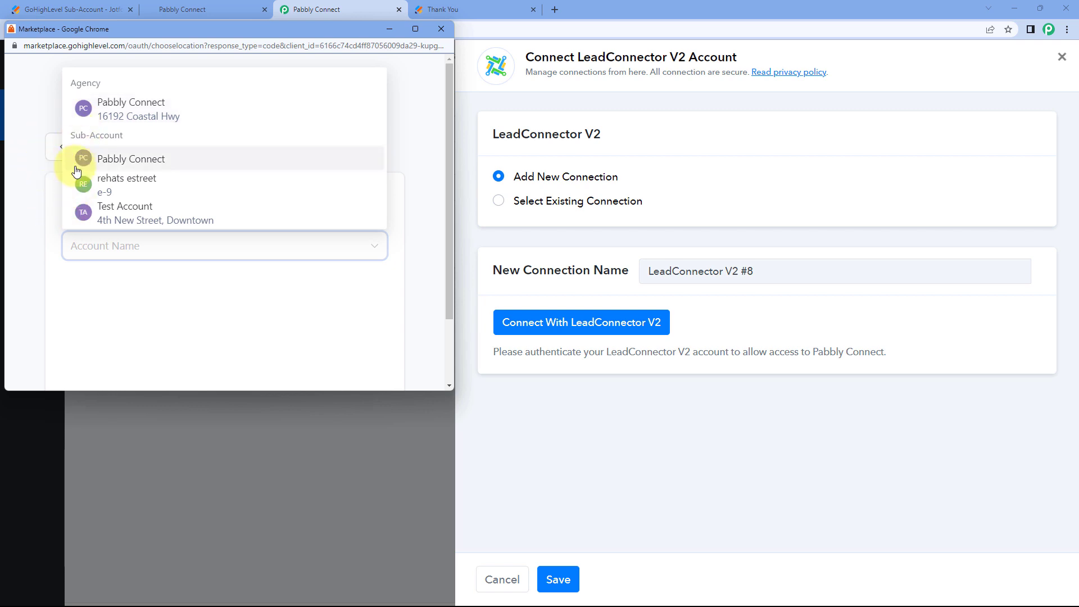
pyautogui.click(164, 108)
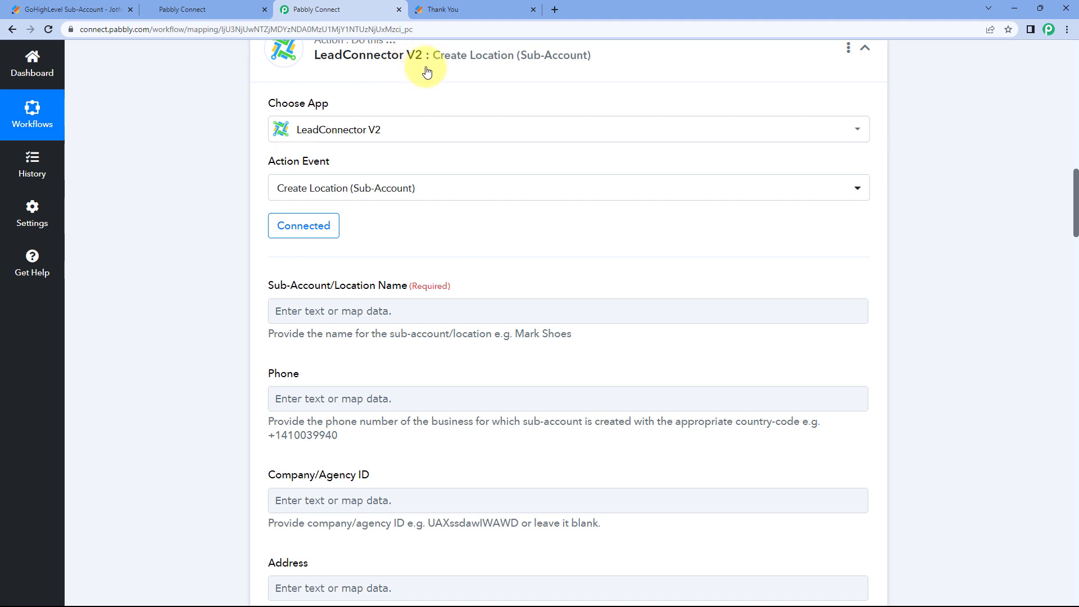
# Review the Create Location fields, the Jotform confirmation page and the business sub-account name in the captured webhook response.
pyautogui.scroll(-2, 236, 145)
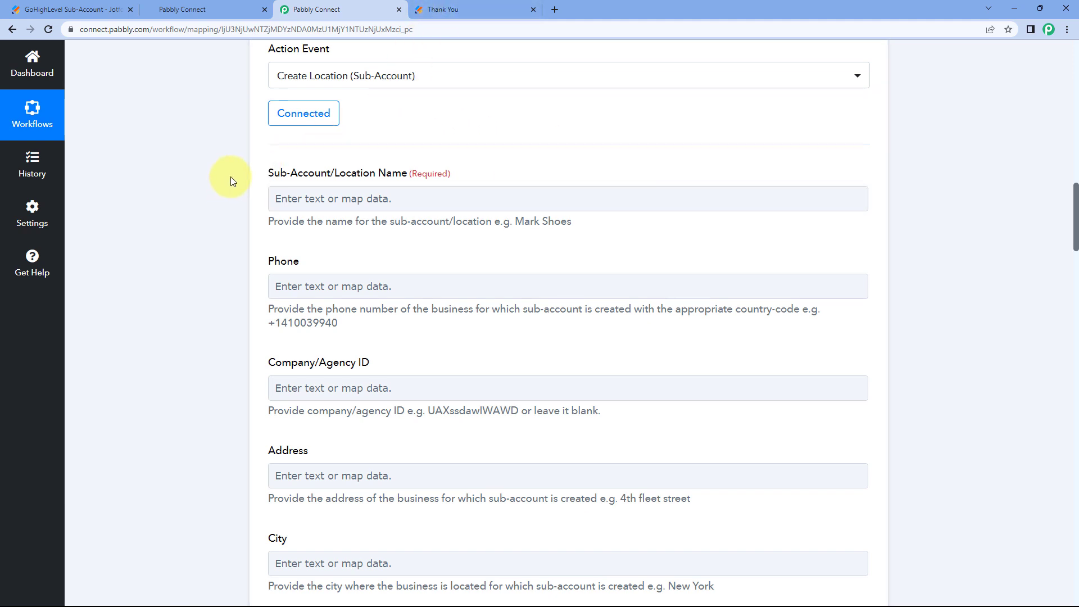
pyautogui.click(441, 10)
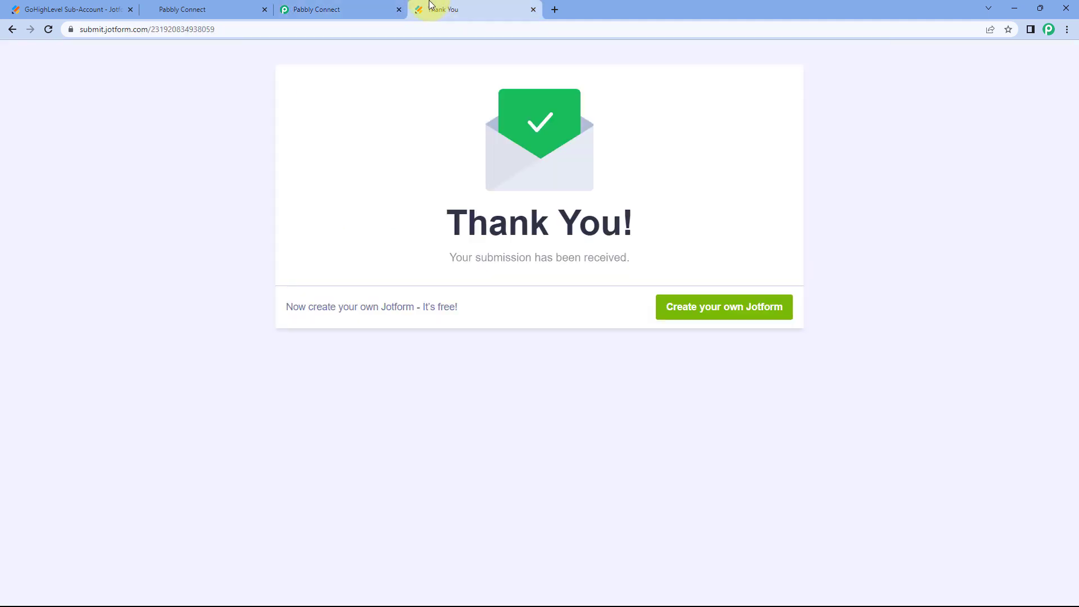
pyautogui.click(360, 8)
pyautogui.scroll(15, 217, 233)
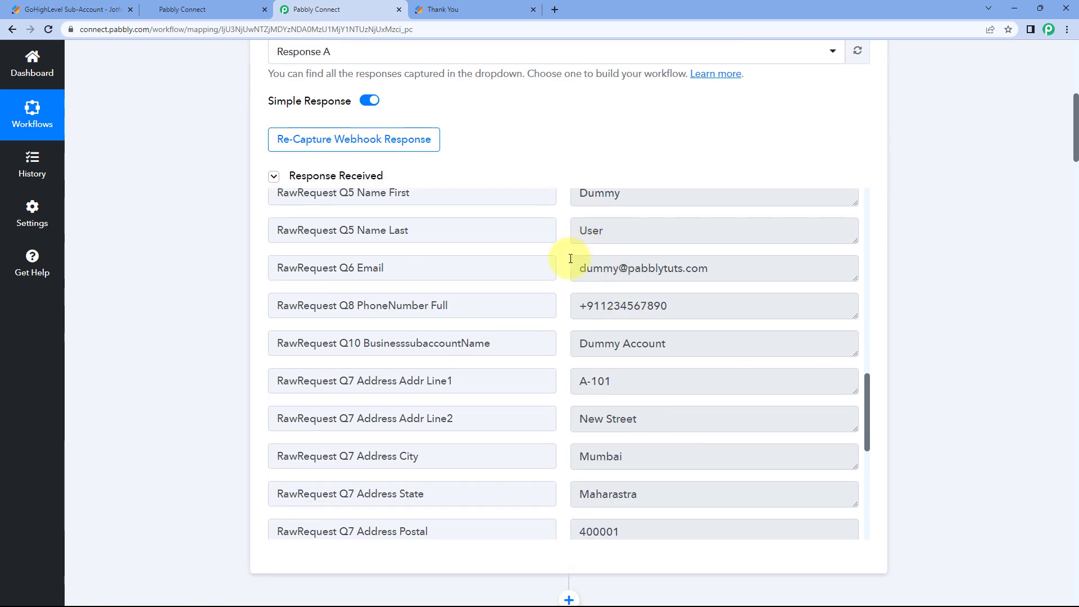
pyautogui.scroll(1, 567, 258)
pyautogui.scroll(-2, 567, 258)
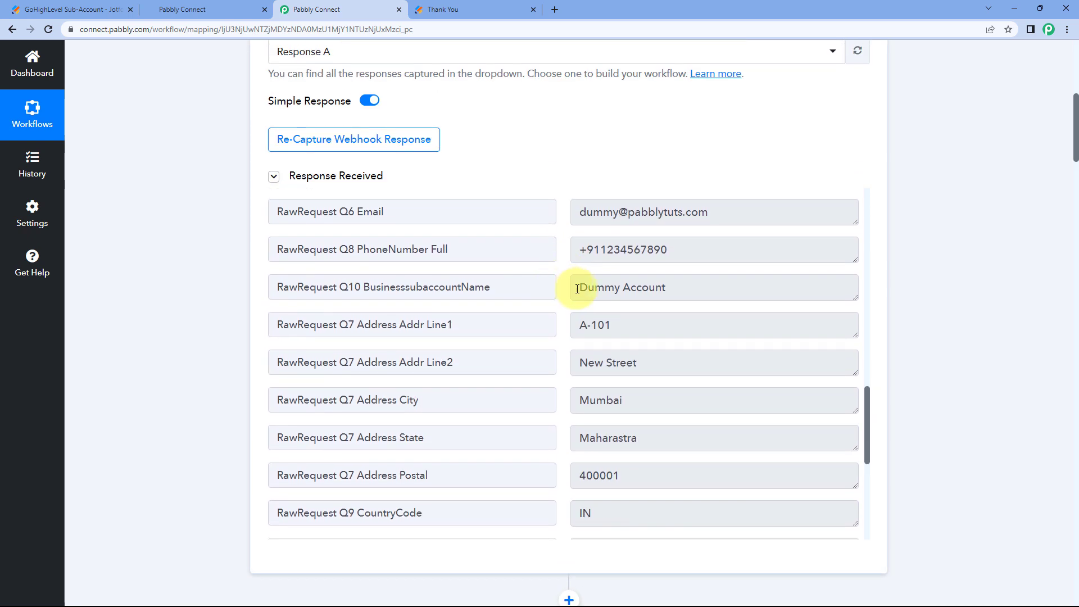
pyautogui.moveTo(577, 289); pyautogui.dragTo(679, 293)
pyautogui.click(681, 293)
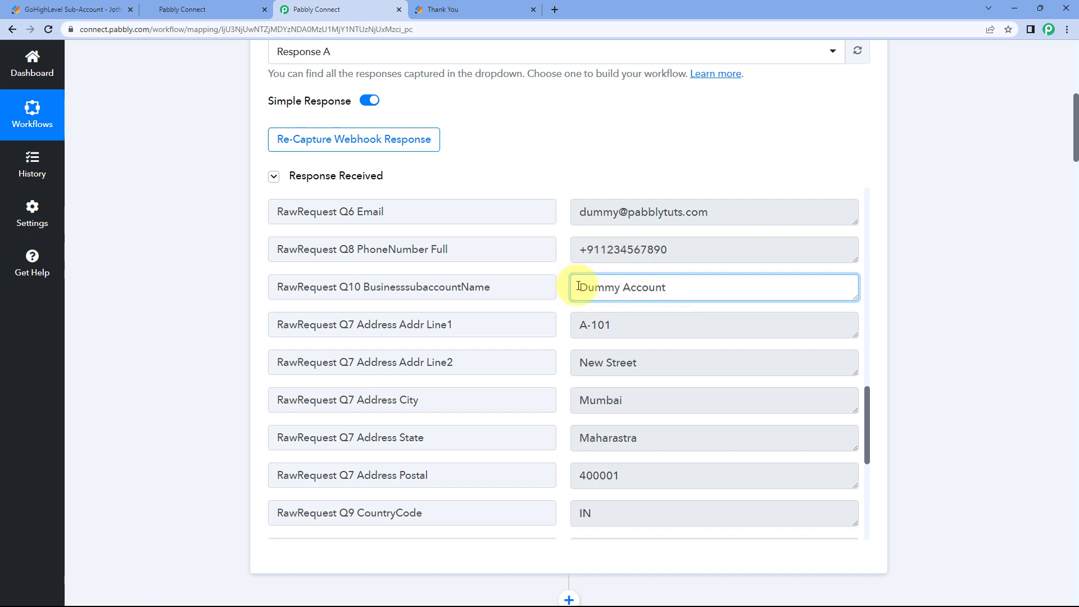
pyautogui.moveTo(579, 289); pyautogui.dragTo(669, 288)
pyautogui.click(670, 288)
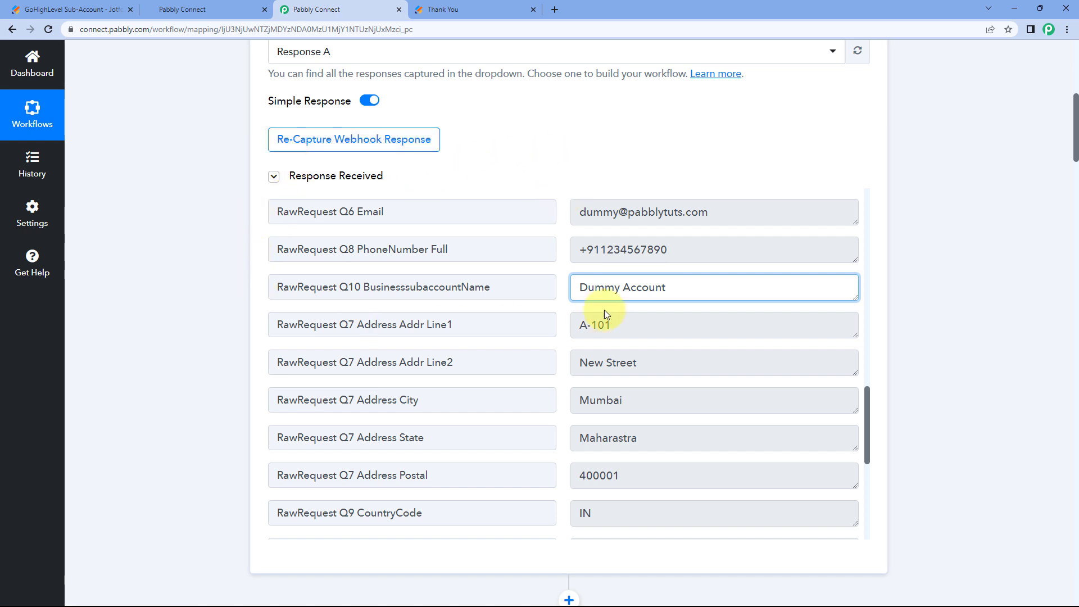
pyautogui.moveTo(569, 287); pyautogui.dragTo(664, 291)
pyautogui.click(597, 284)
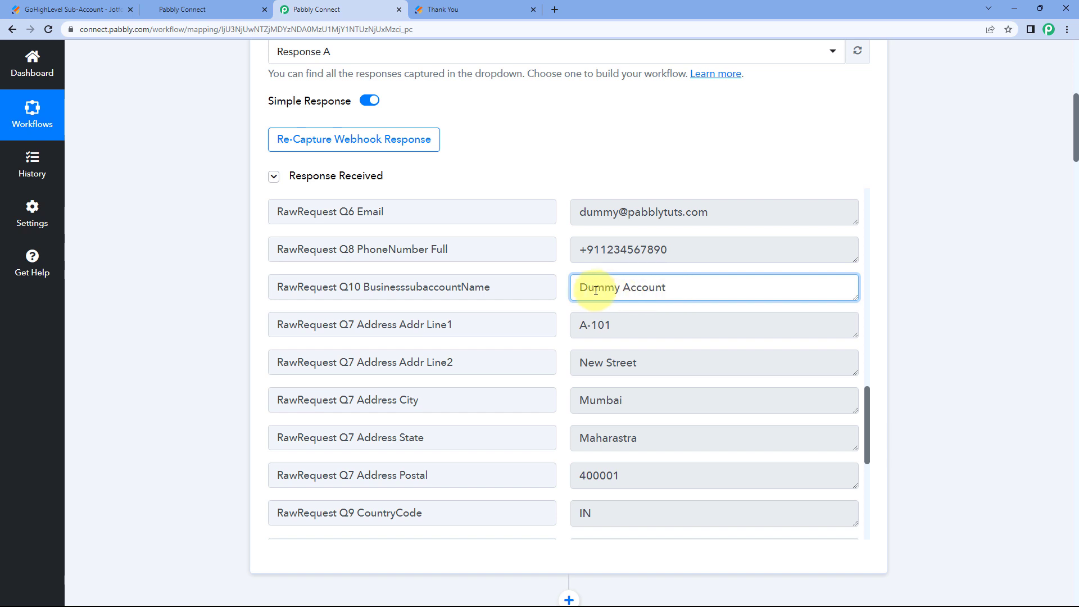
pyautogui.click(562, 288)
# Map the Sub-Account/Location Name field to RawRequest Q10 BusinesssubaccountName from the Capture Webhook step.
pyautogui.scroll(-10, 168, 342)
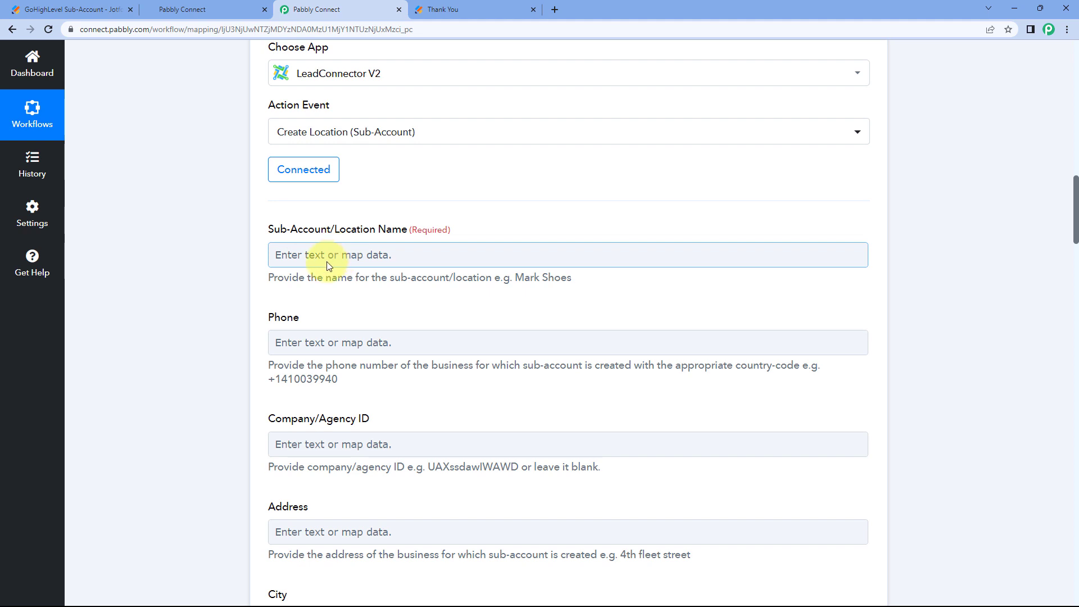
pyautogui.click(275, 254)
pyautogui.scroll(-1, 231, 272)
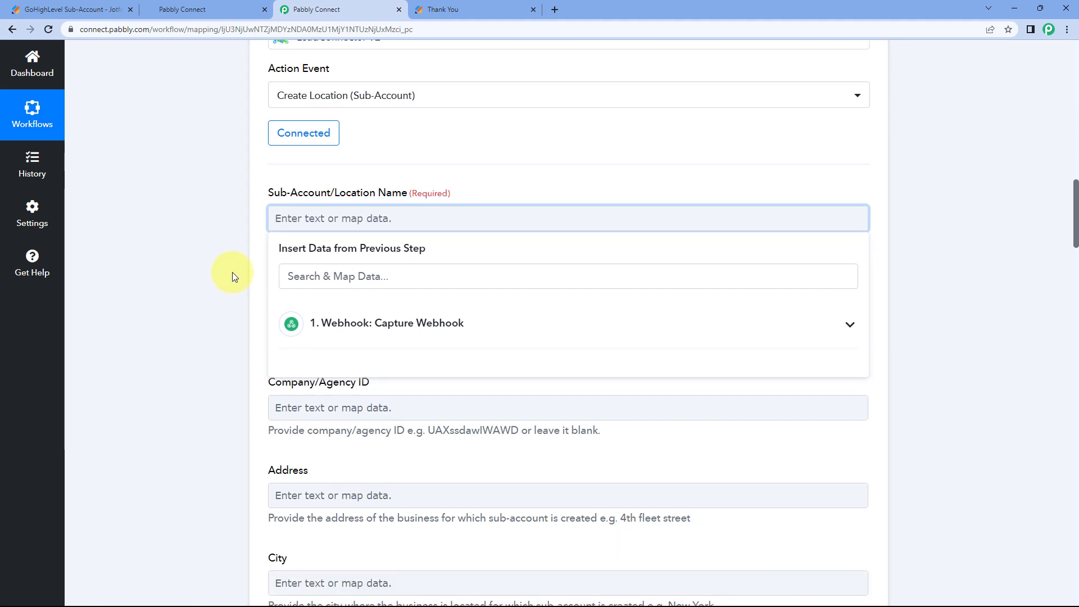
pyautogui.click(477, 310)
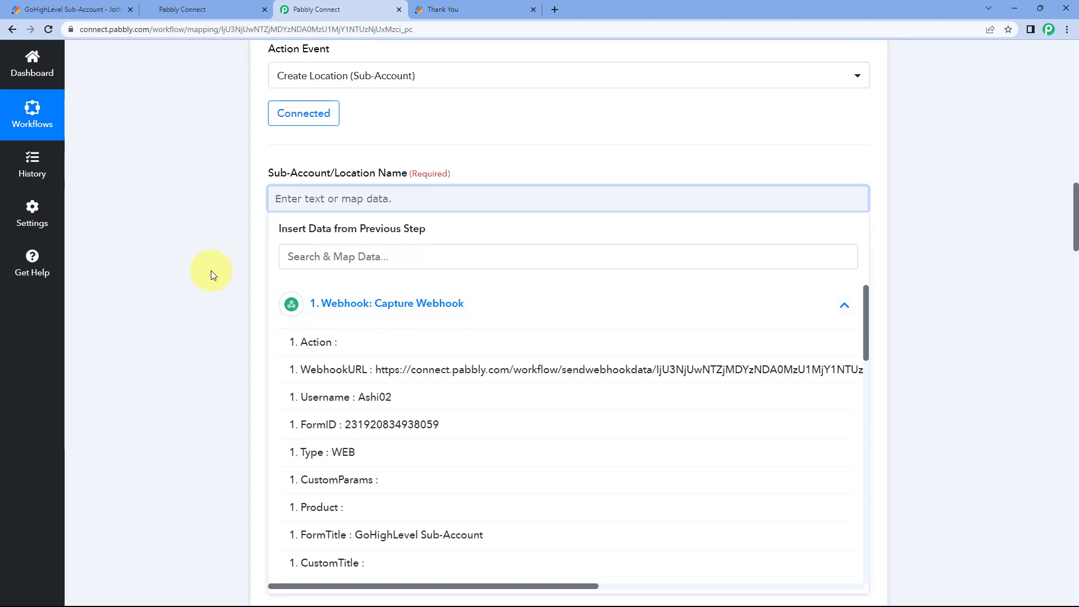
pyautogui.scroll(-2, 212, 272)
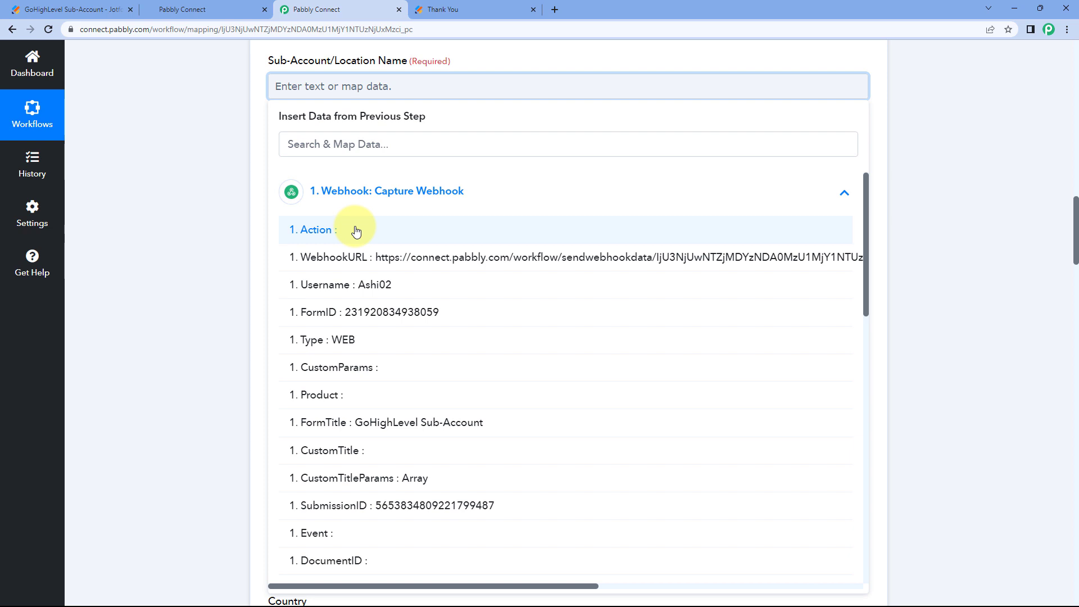
pyautogui.scroll(-7, 360, 242)
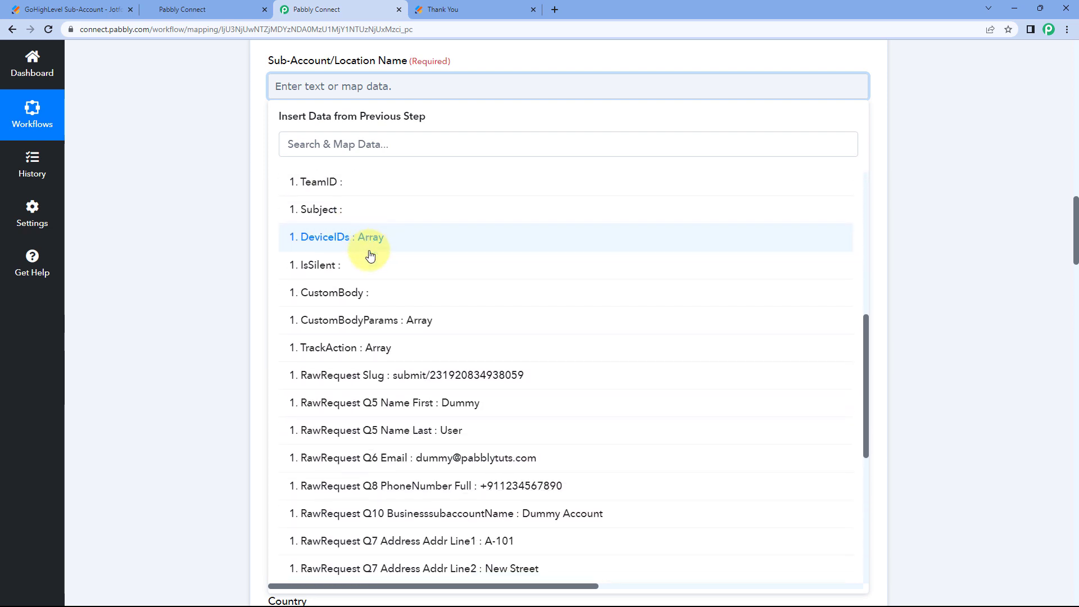
pyautogui.scroll(-3, 369, 256)
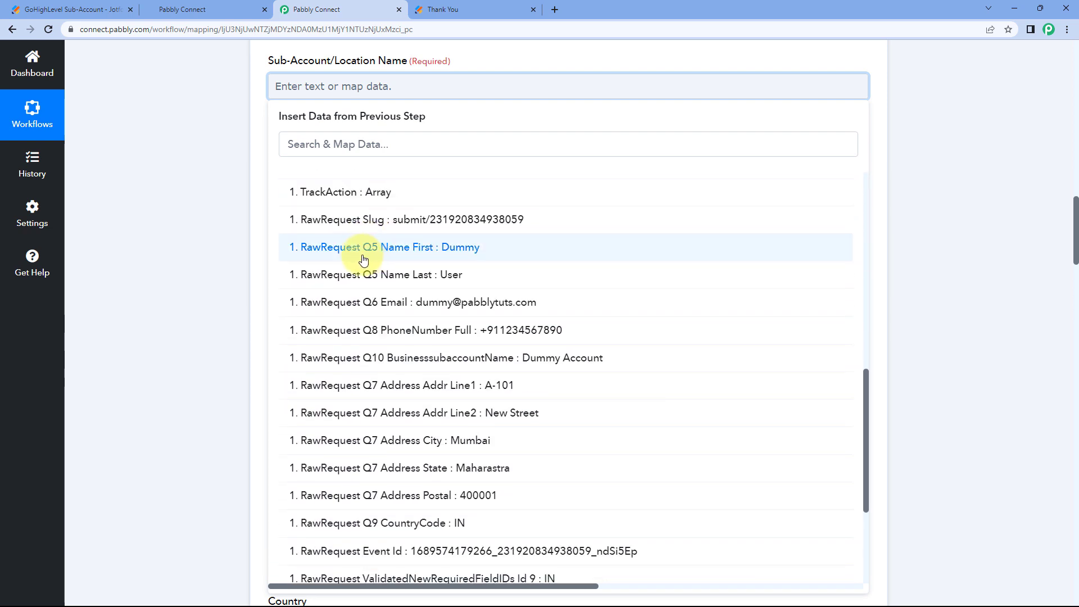
pyautogui.click(469, 364)
pyautogui.scroll(1, 204, 188)
pyautogui.click(205, 187)
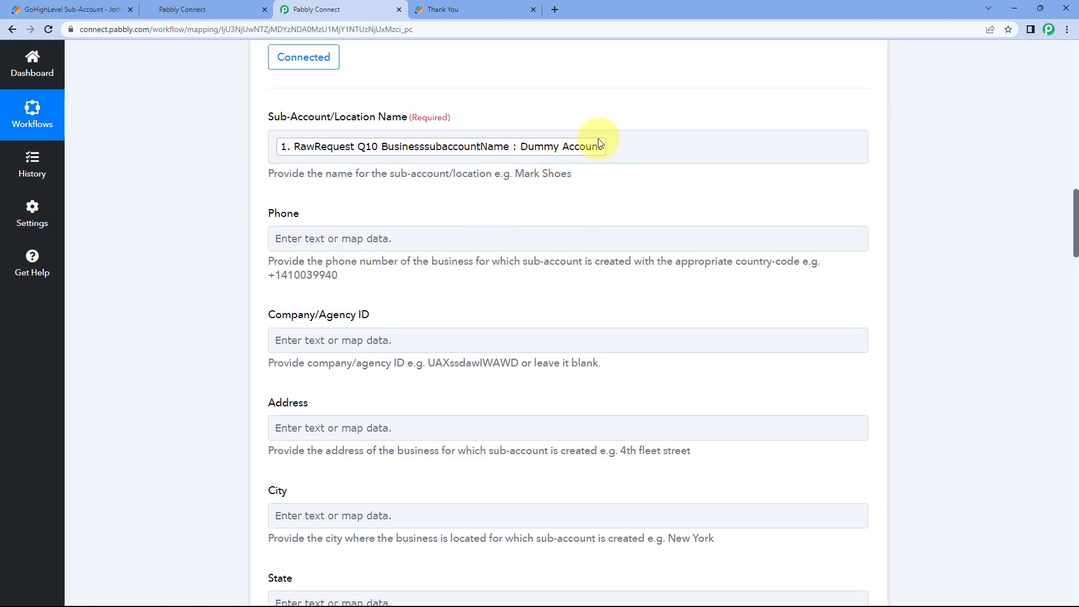
pyautogui.scroll(1, 579, 141)
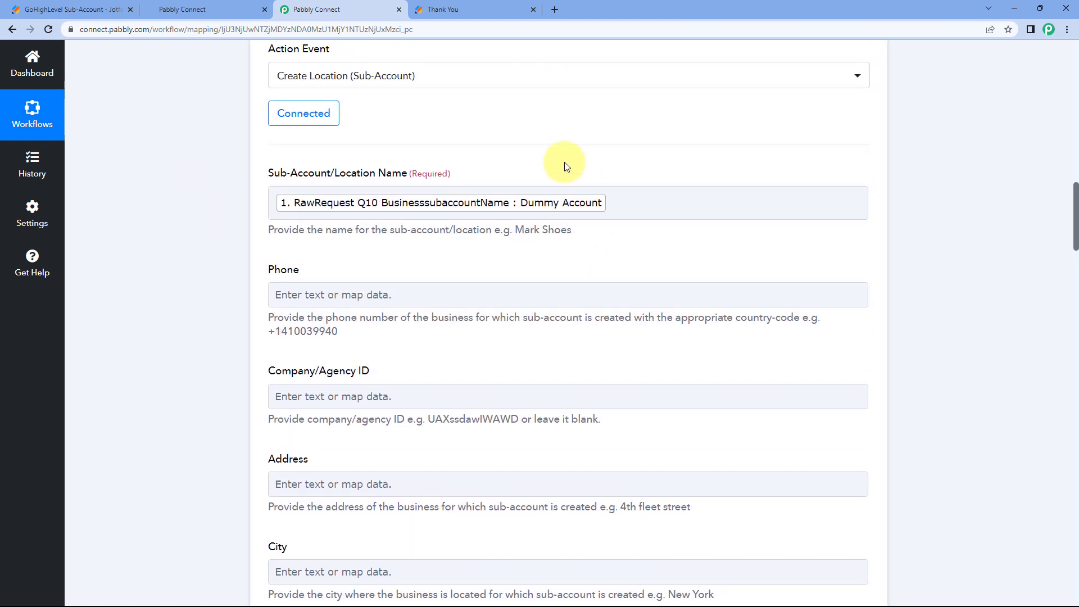
# Revisit the Jotform confirmation page and examine the full phone number entry in the webhook trigger's captured response.
pyautogui.click(464, 6)
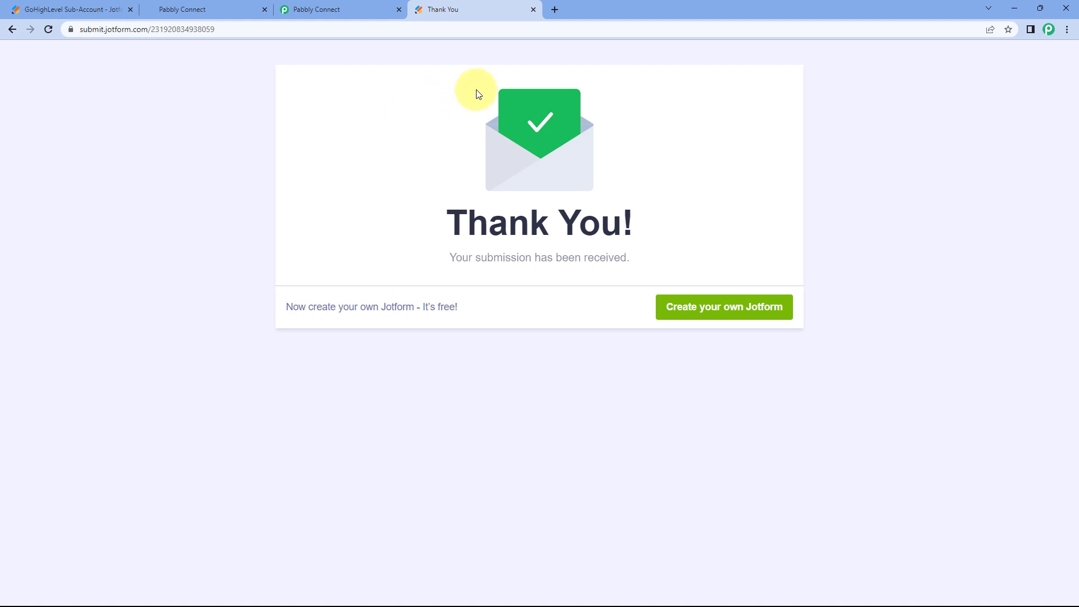
pyautogui.click(375, 6)
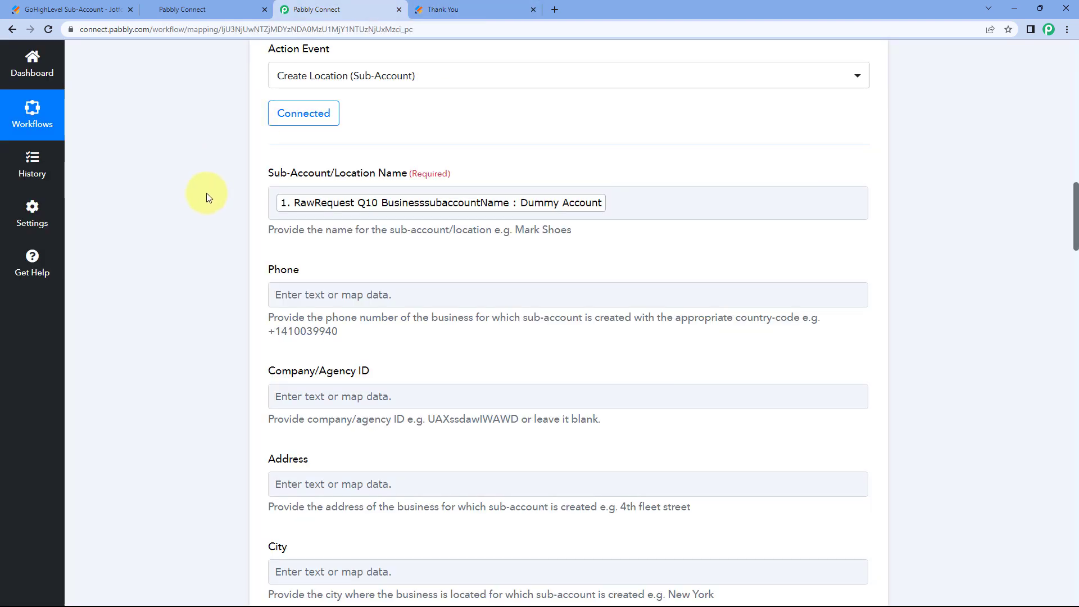
pyautogui.scroll(15, 207, 194)
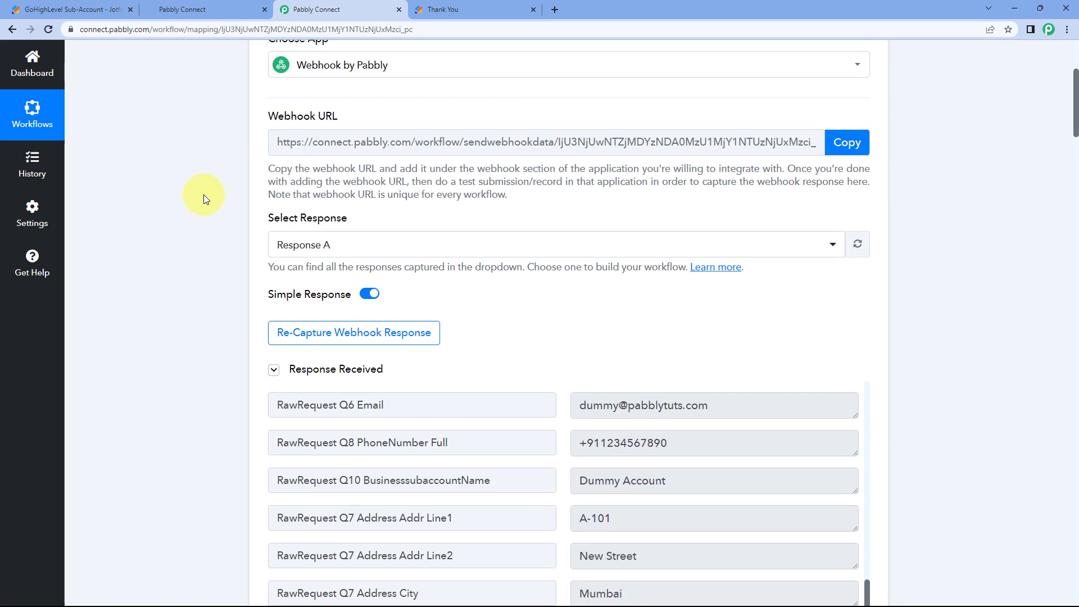
pyautogui.scroll(-15, 203, 195)
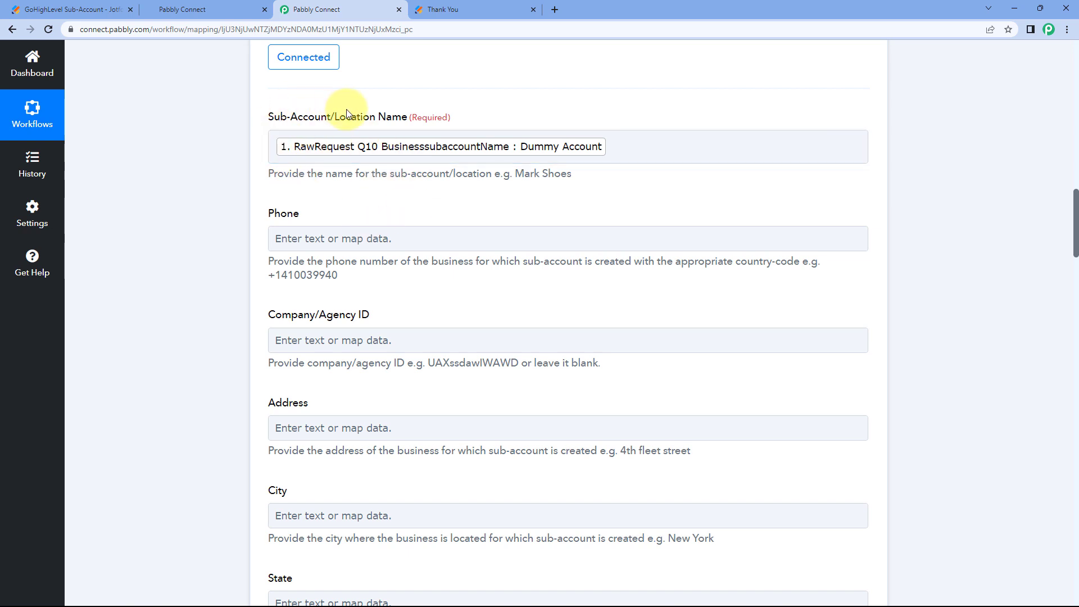
pyautogui.scroll(-1, 248, 168)
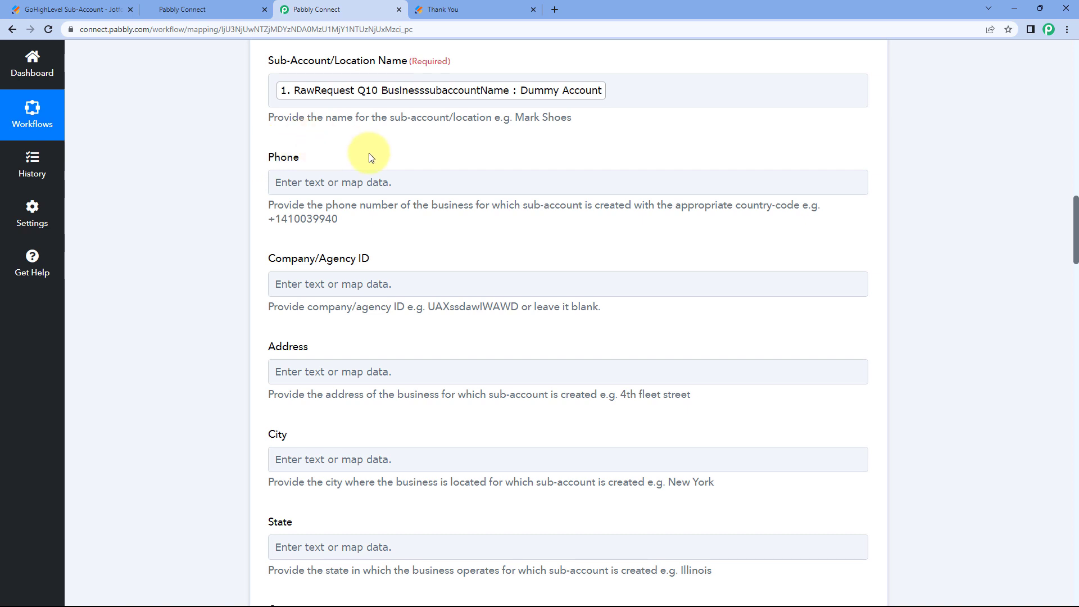
pyautogui.scroll(12, 371, 157)
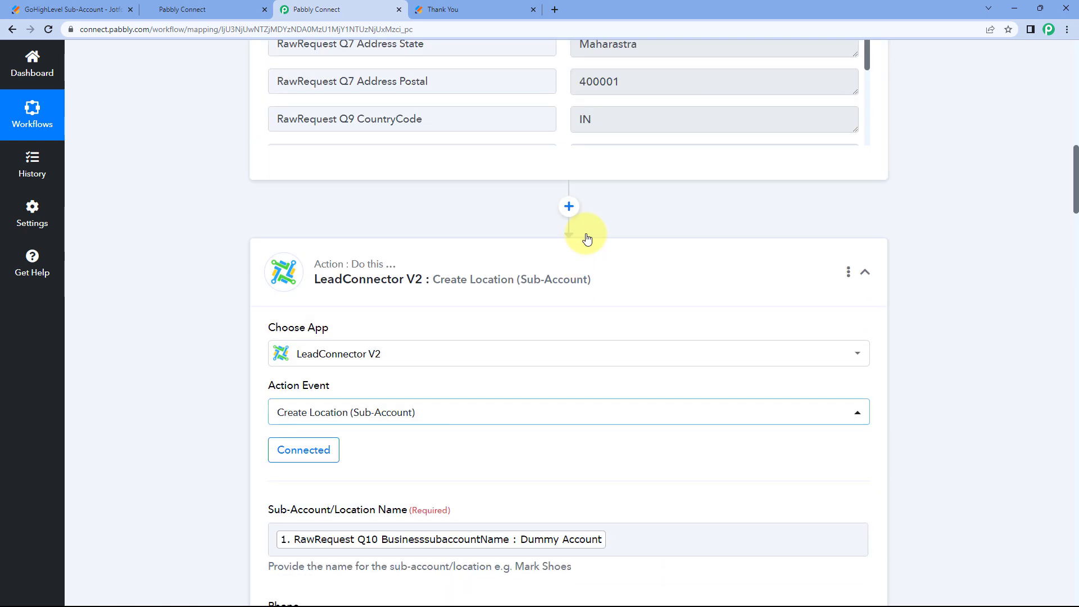
pyautogui.scroll(2, 661, 204)
pyautogui.moveTo(694, 193); pyautogui.dragTo(567, 194)
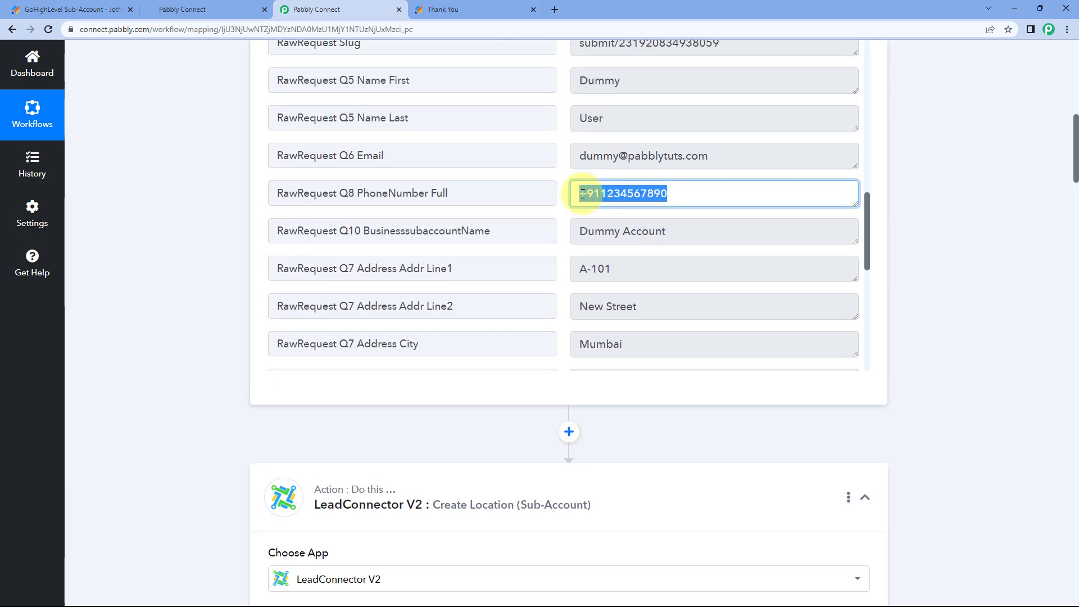
pyautogui.click(558, 198)
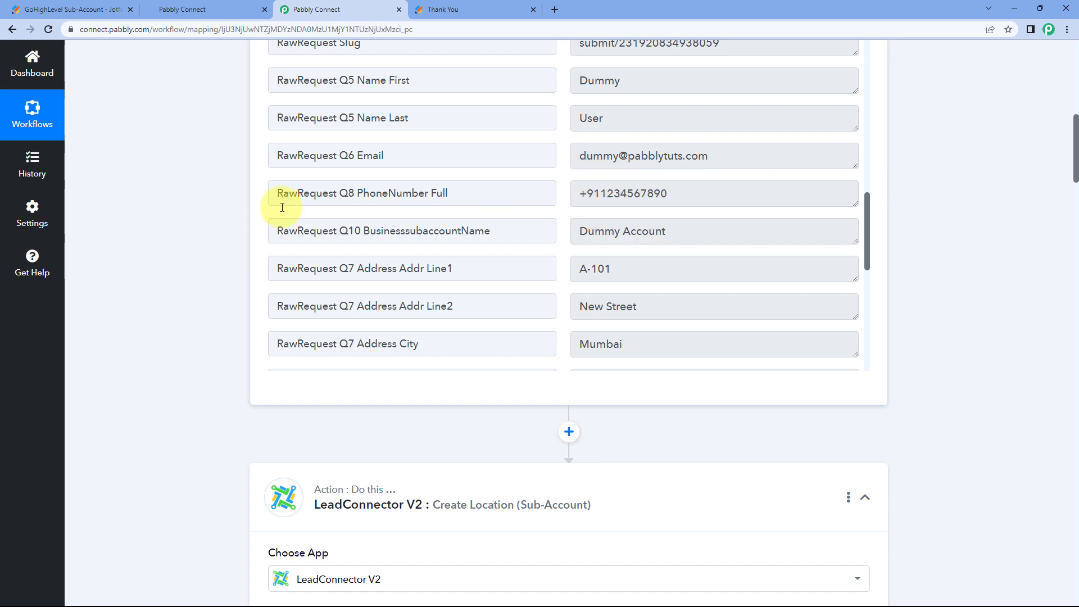
# Map the action's Phone field to RawRequest Q8 PhoneNumber Full from the Capture Webhook step.
pyautogui.scroll(-5, 219, 232)
pyautogui.scroll(-8, 220, 232)
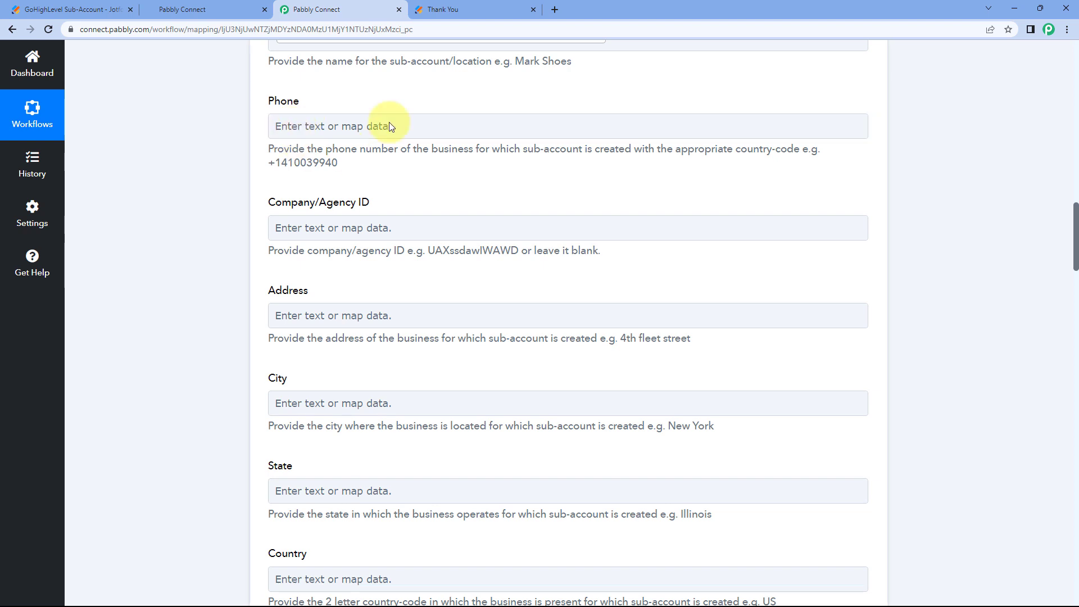
pyautogui.click(318, 124)
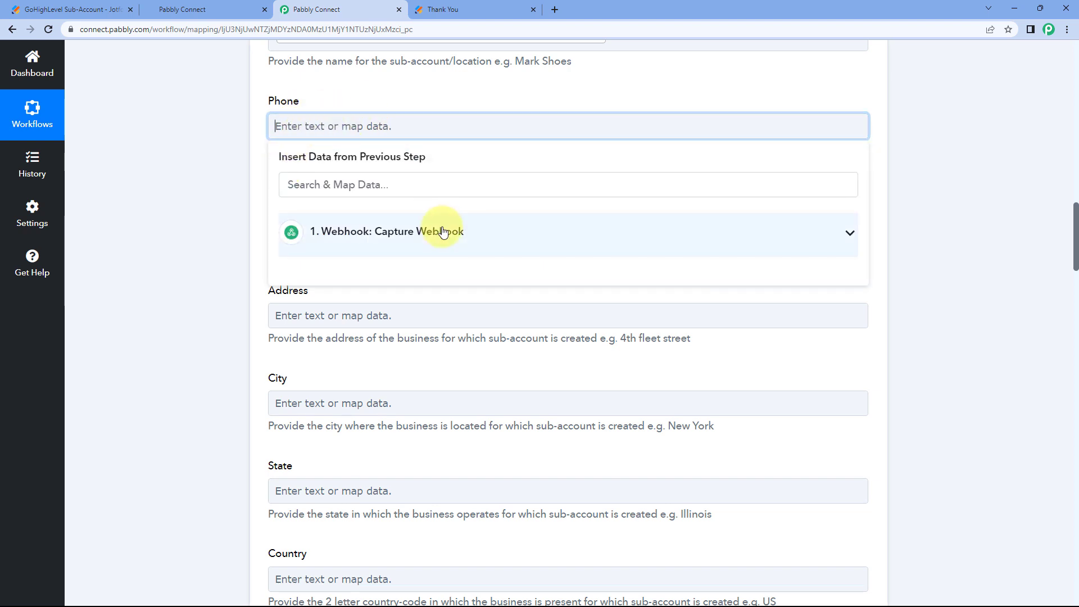
pyautogui.click(479, 231)
pyautogui.scroll(-2, 210, 248)
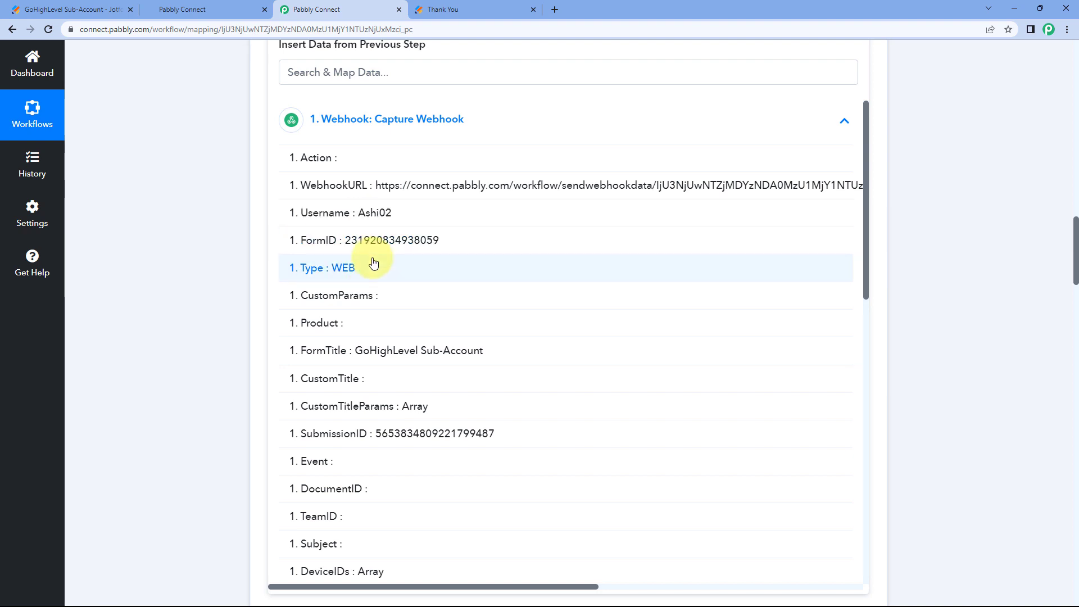
pyautogui.scroll(-3, 410, 247)
pyautogui.scroll(-5, 394, 274)
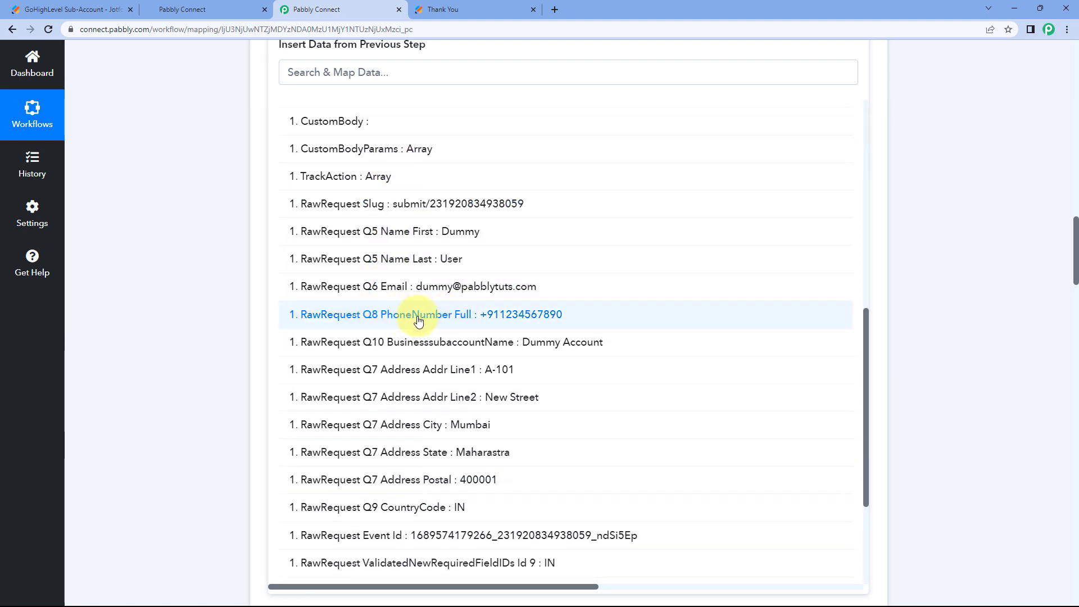
pyautogui.click(418, 319)
pyautogui.scroll(2, 192, 244)
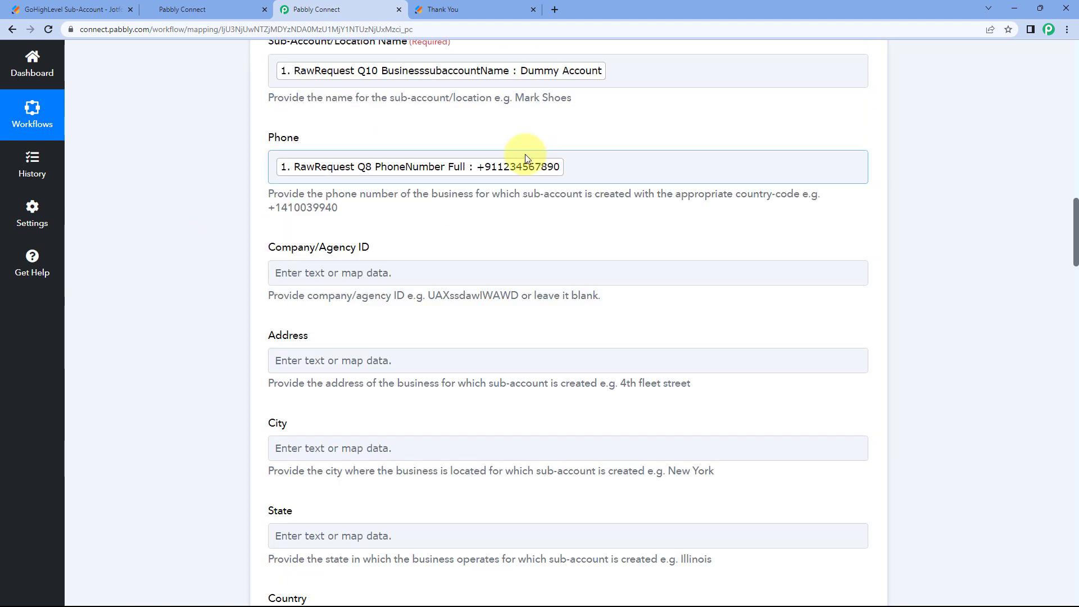
# Check the Jotform confirmation page against the Company/Agency ID and address fields of the action.
pyautogui.click(477, 7)
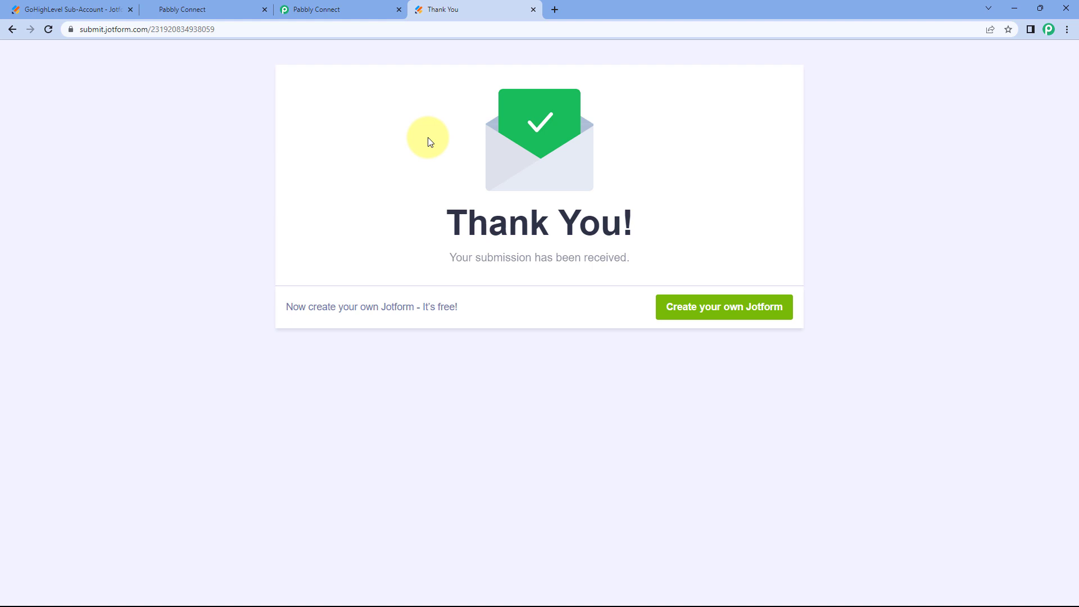
pyautogui.click(371, 8)
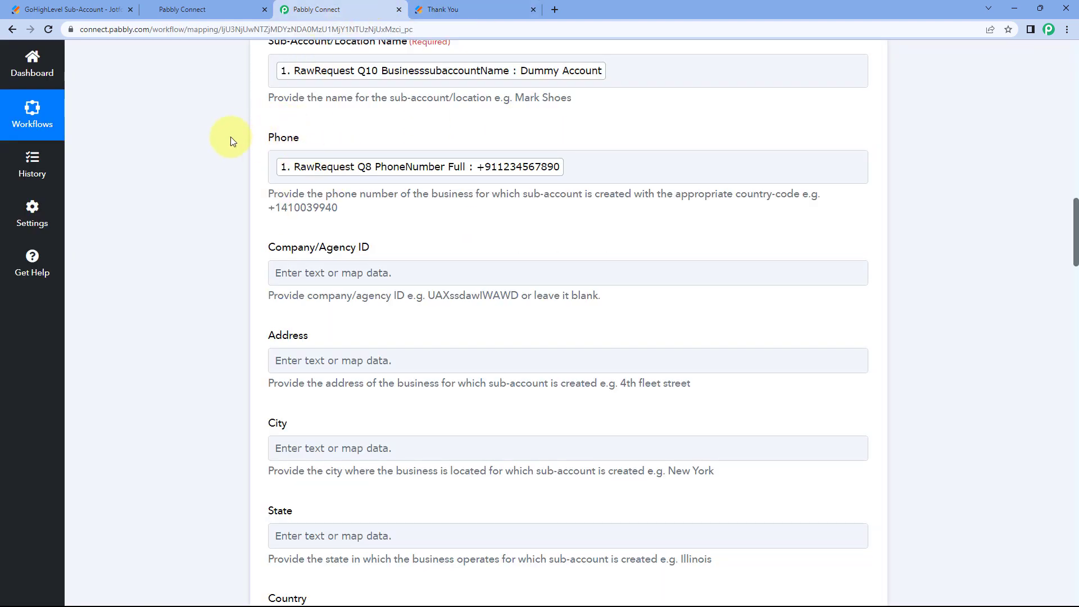
pyautogui.scroll(-1, 248, 171)
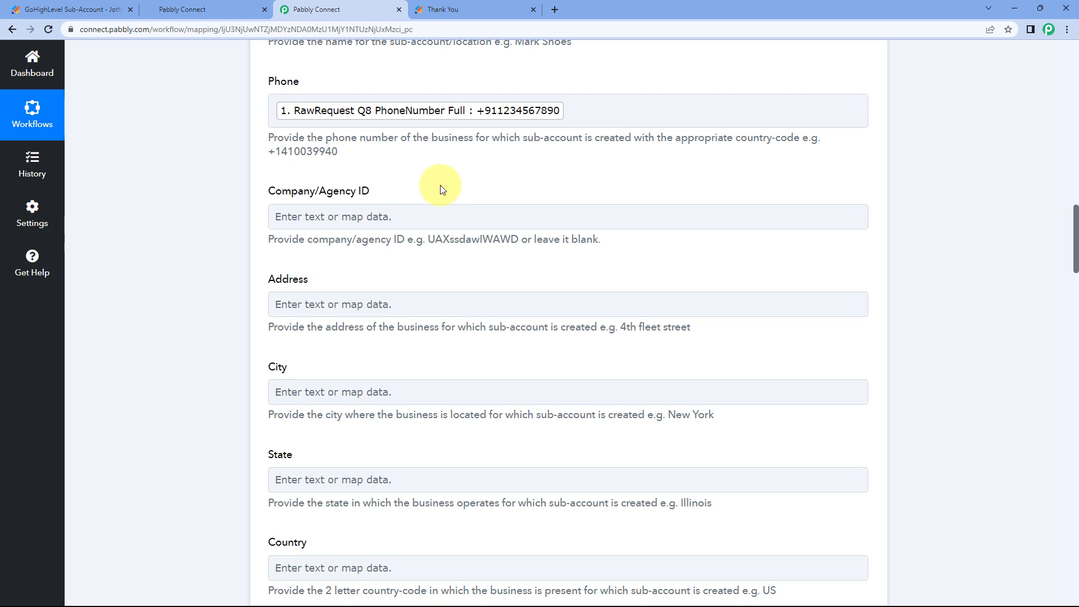
pyautogui.click(493, 4)
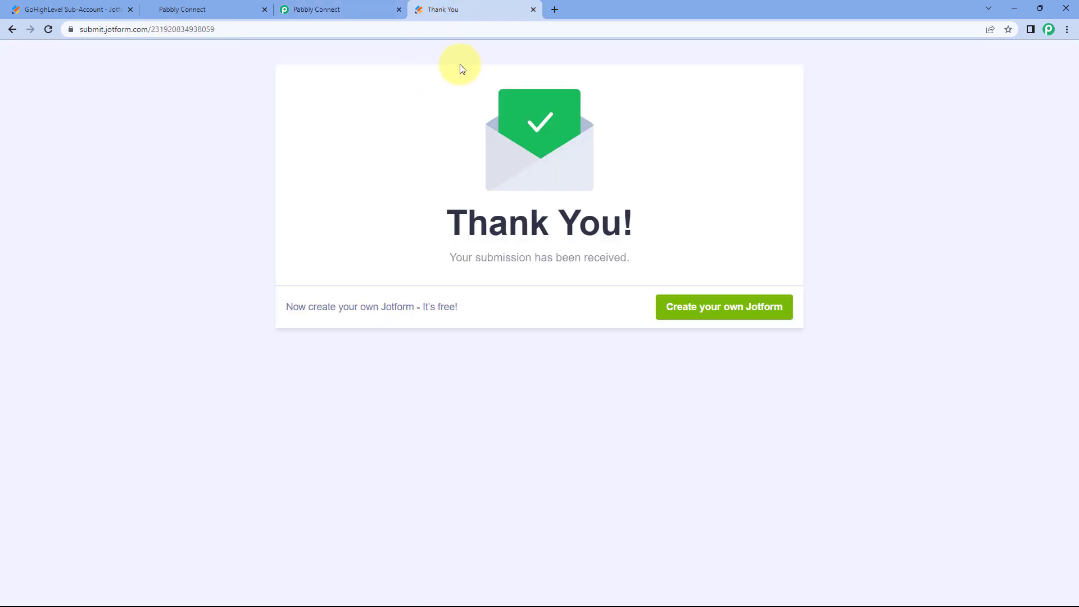
pyautogui.click(368, 4)
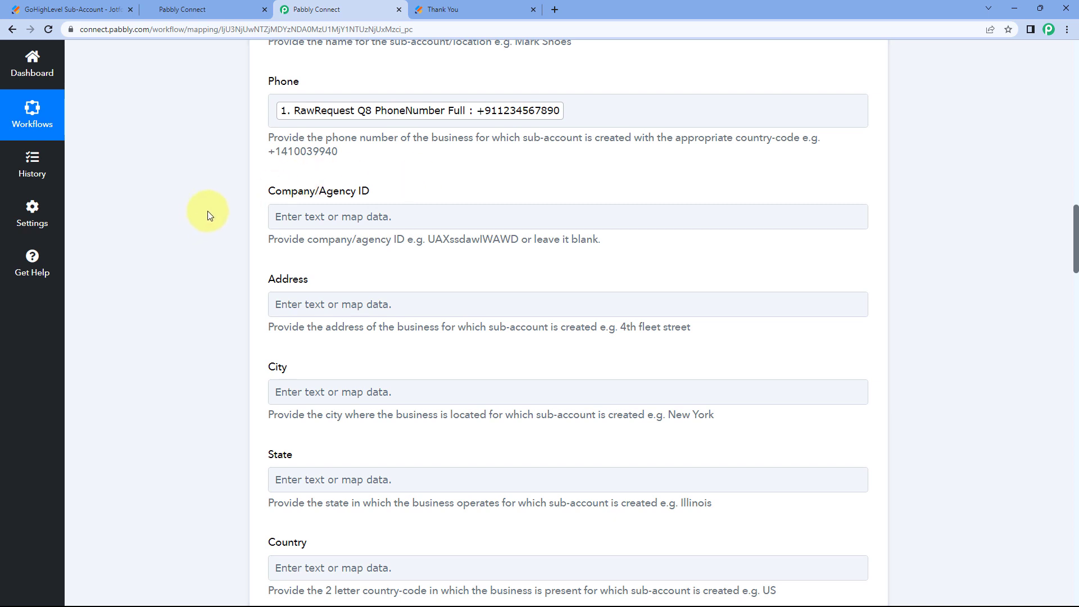
pyautogui.scroll(-2, 231, 206)
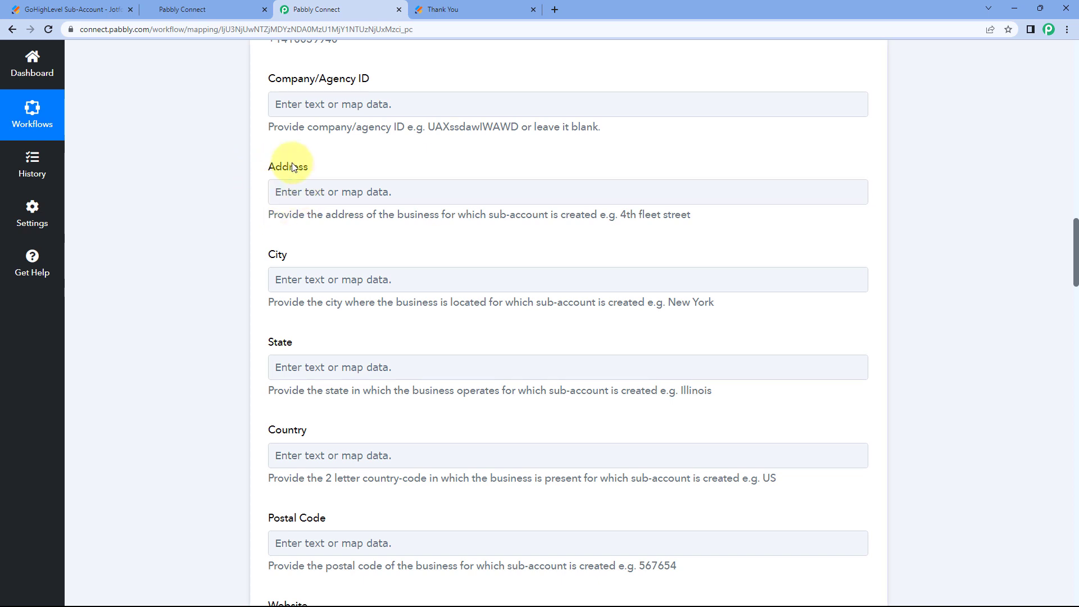
# Map the Address field to RawRequest Q7 Address Addr Line1 from the Capture Webhook step, followed by a comma.
pyautogui.click(280, 188)
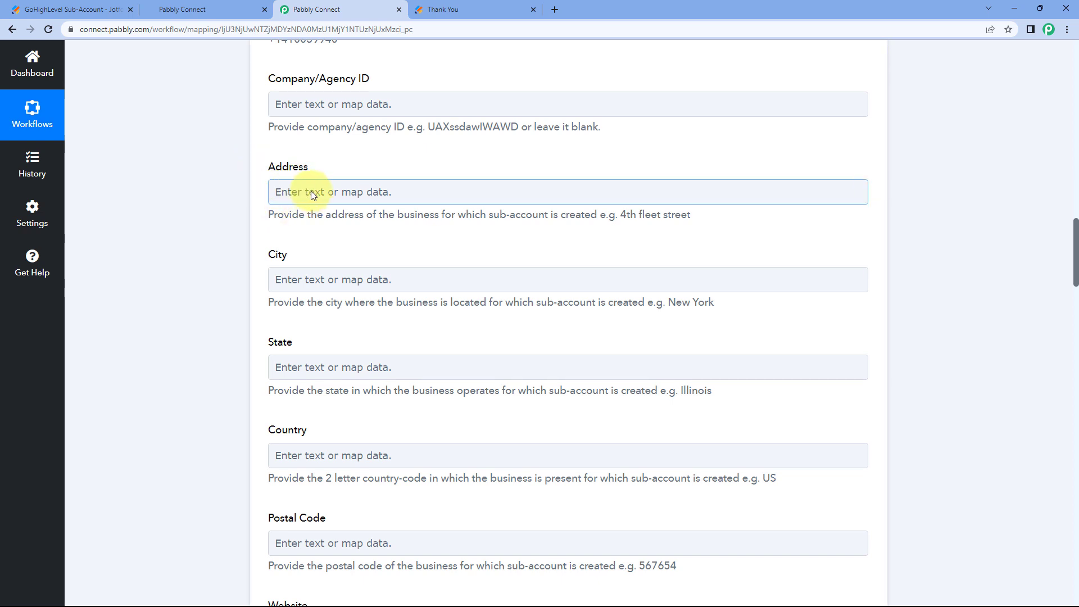
pyautogui.click(311, 193)
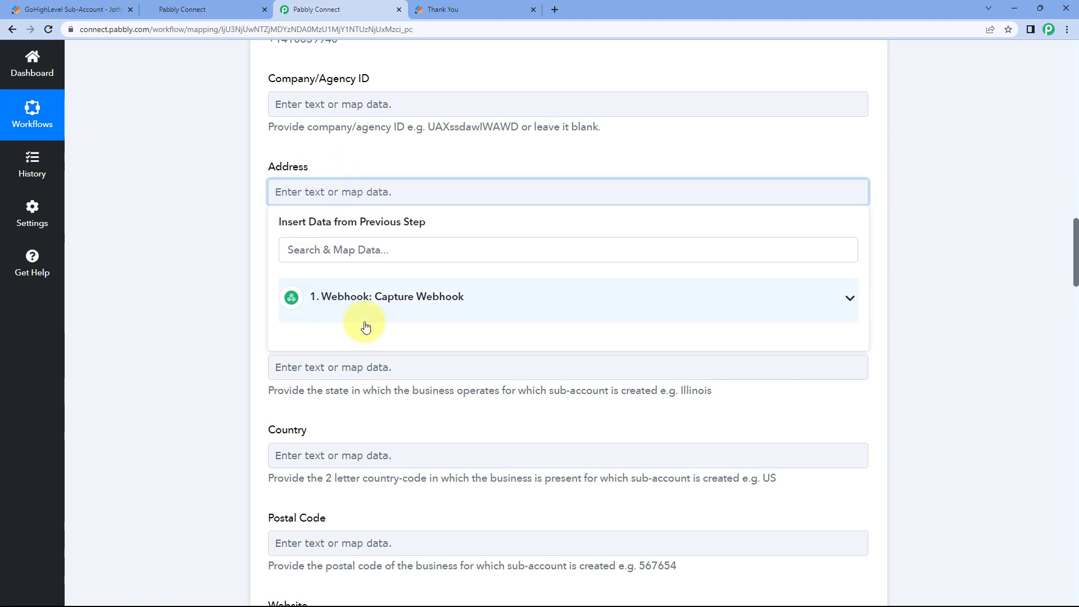
pyautogui.click(444, 296)
pyautogui.scroll(-3, 349, 327)
pyautogui.scroll(-10, 350, 328)
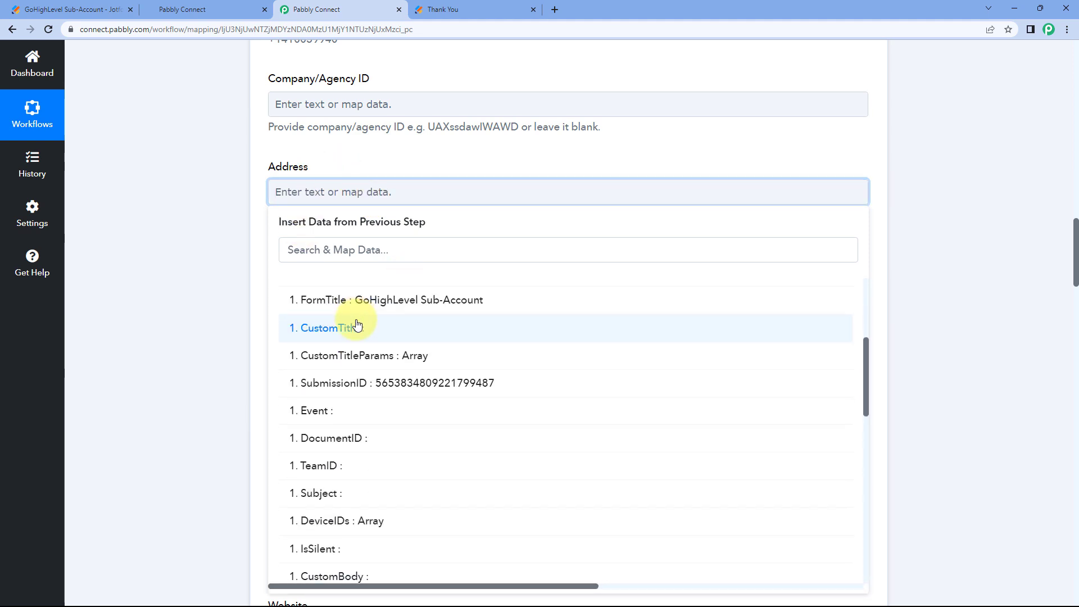
pyautogui.scroll(-1, 359, 322)
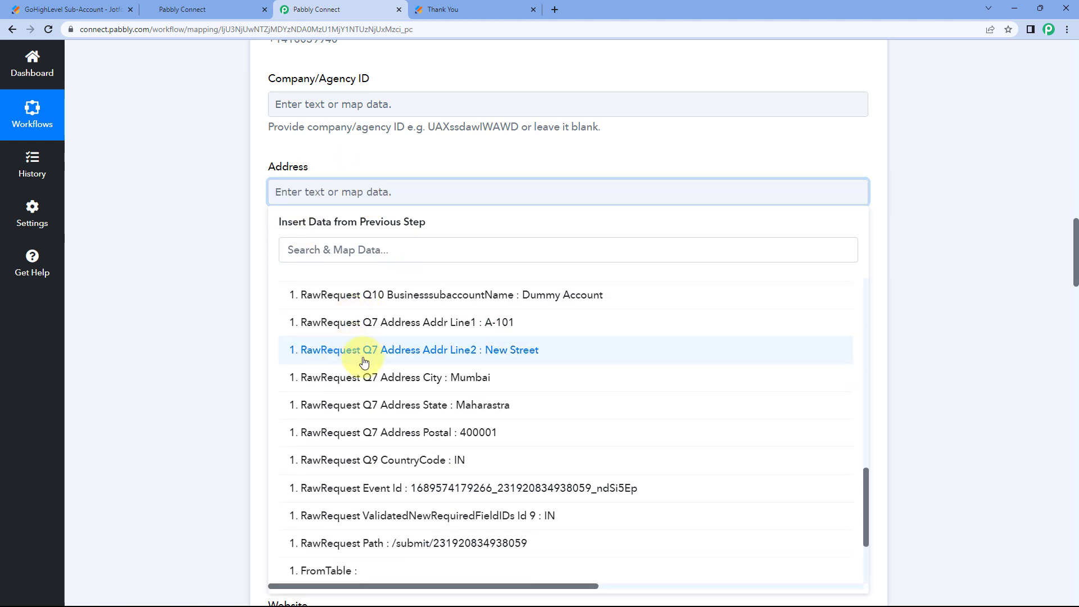
pyautogui.click(396, 326)
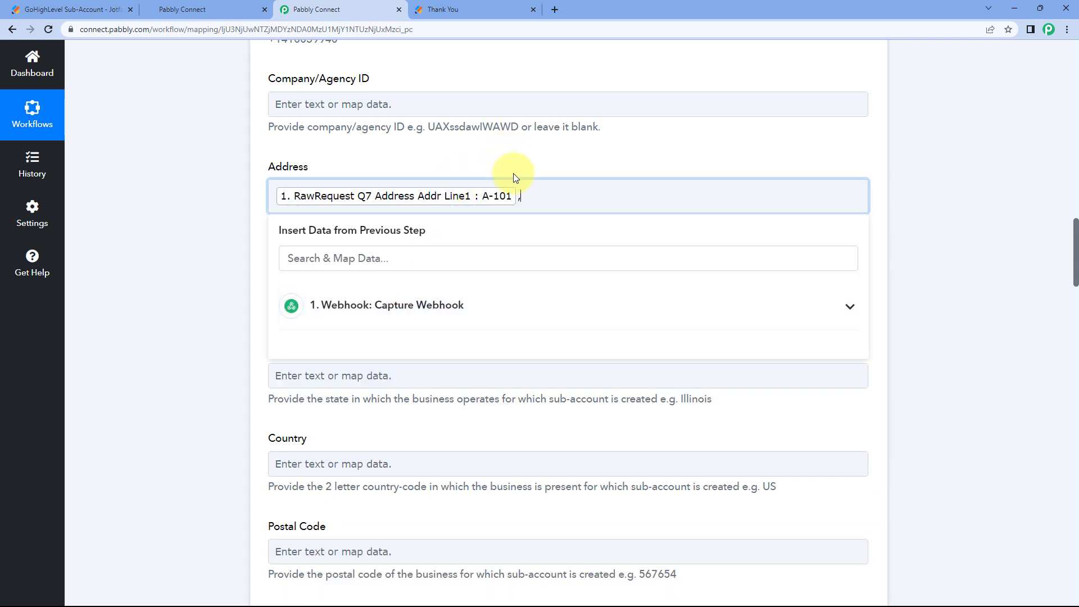
# Append RawRequest Q7 Address Addr Line2 from the Capture Webhook step to the Address field after the comma.
pyautogui.click(413, 306)
pyautogui.scroll(-3, 394, 353)
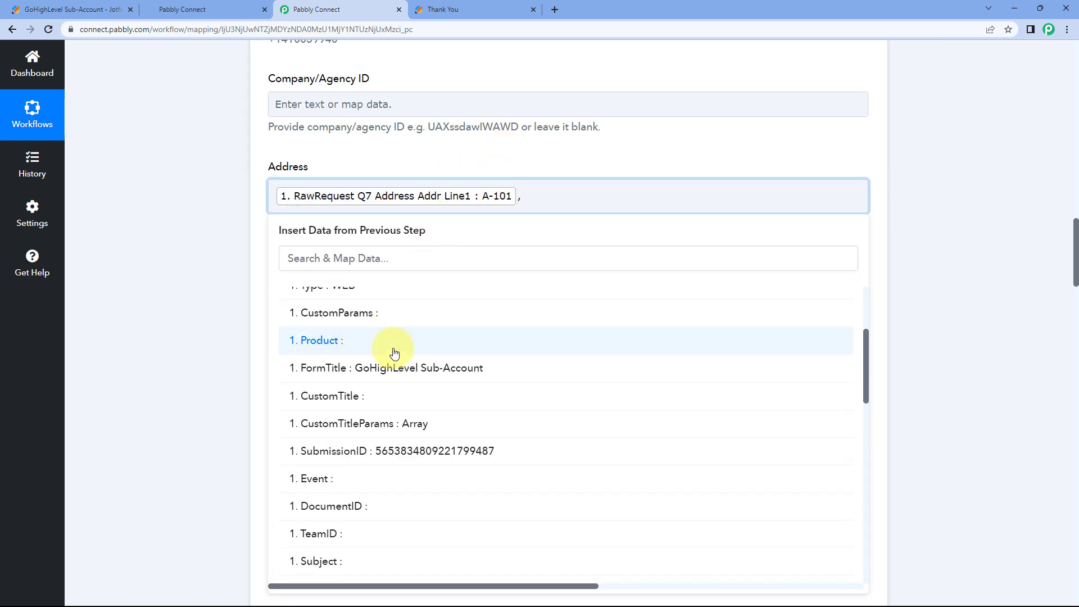
pyautogui.scroll(-12, 394, 353)
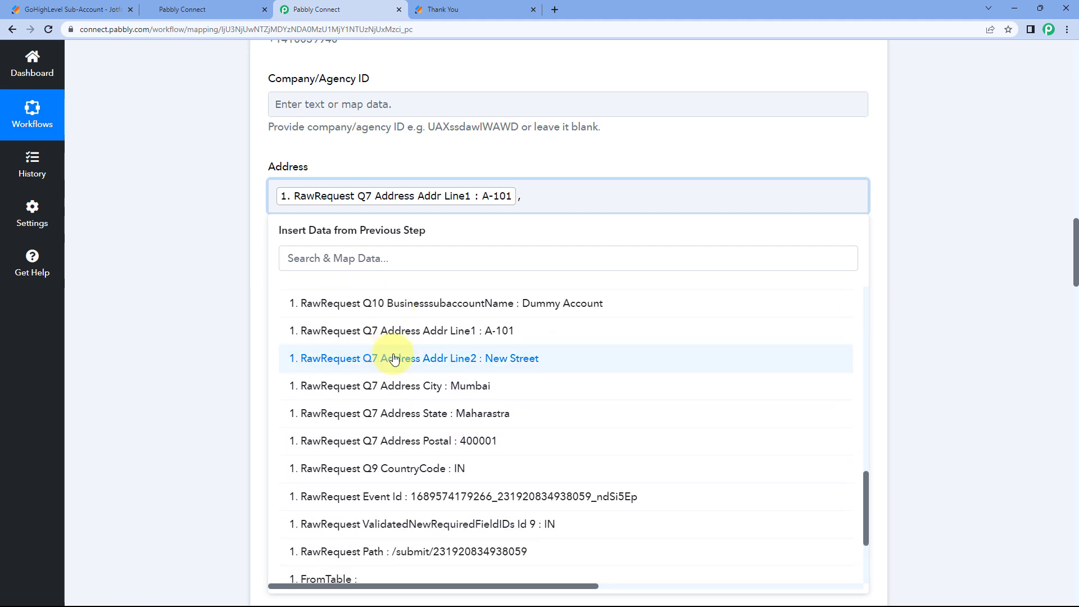
pyautogui.click(415, 360)
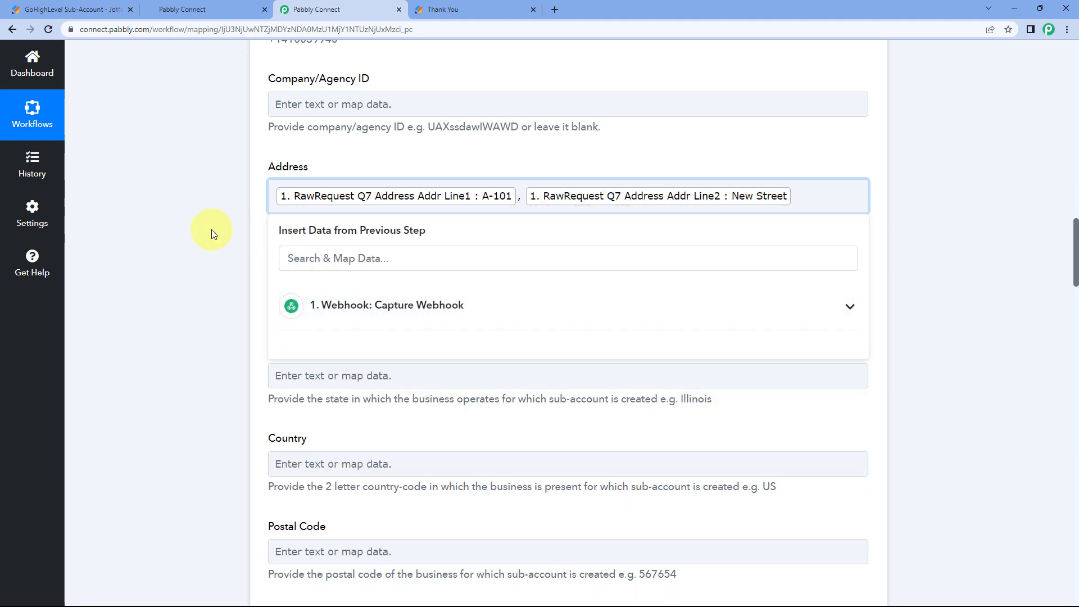
pyautogui.click(212, 229)
# Map the City field to RawRequest Q7 Address City from the Capture Webhook step.
pyautogui.scroll(-2, 210, 231)
pyautogui.click(325, 175)
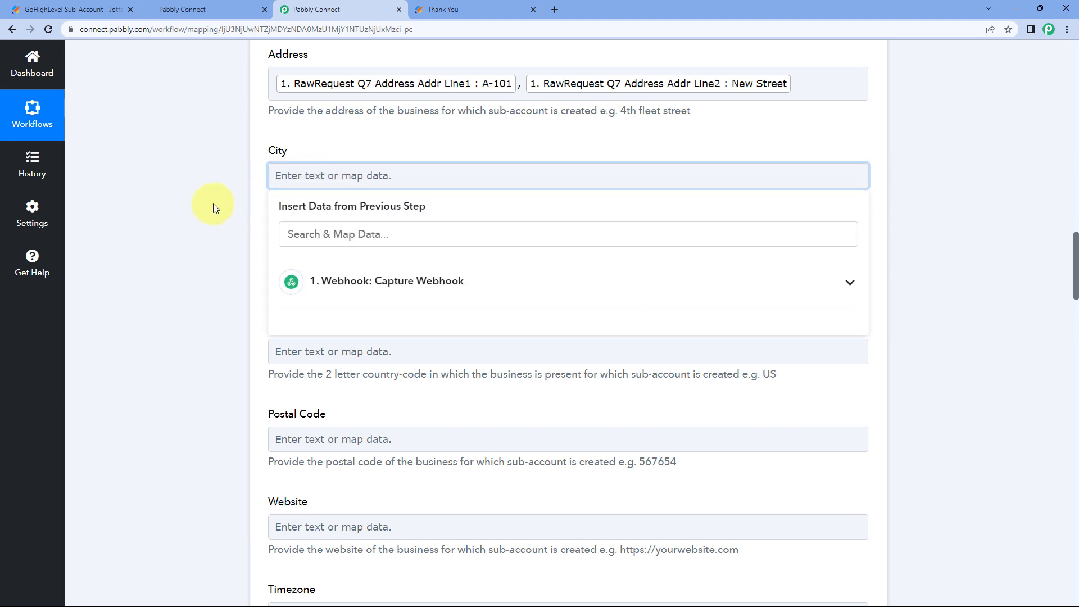
pyautogui.scroll(-1, 213, 203)
pyautogui.click(358, 224)
pyautogui.scroll(-11, 337, 332)
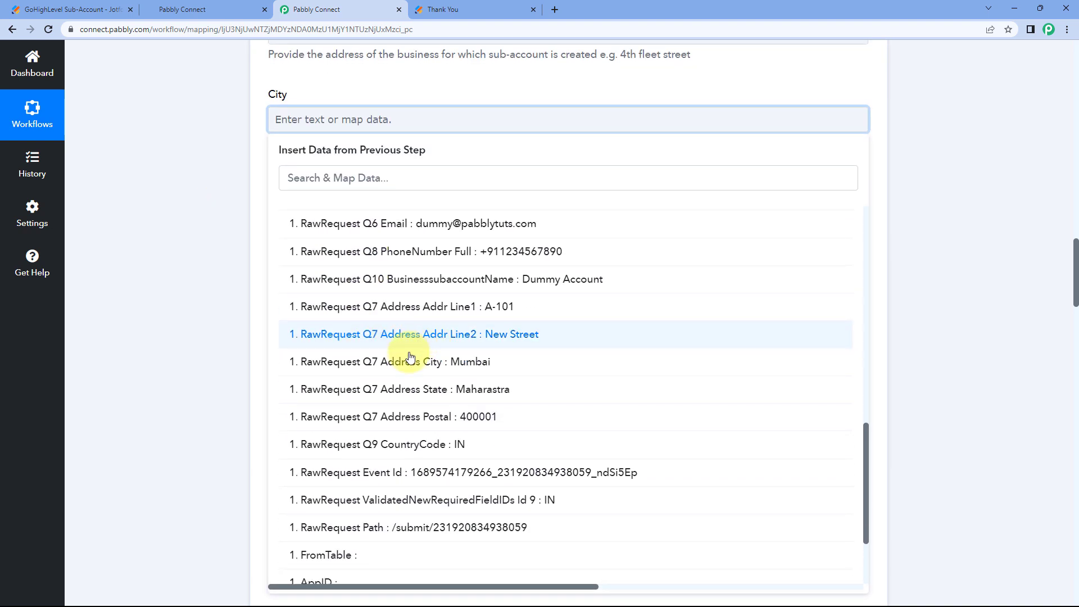
pyautogui.click(410, 360)
# Map the State field to RawRequest Q7 Address State from the Capture Webhook step.
pyautogui.click(284, 218)
pyautogui.scroll(-1, 219, 238)
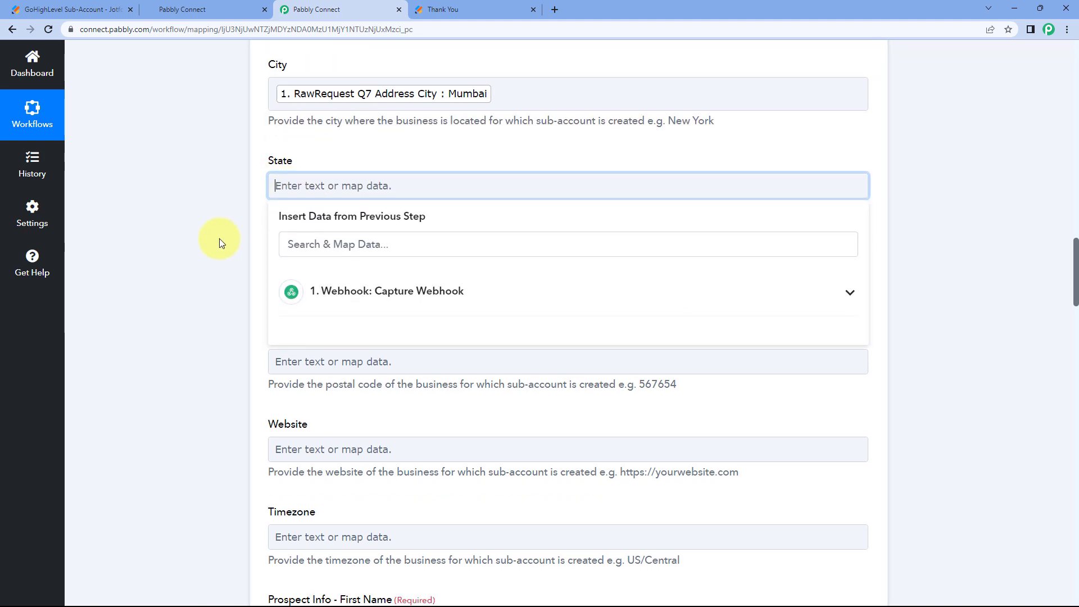
pyautogui.scroll(-2, 378, 225)
pyautogui.click(379, 220)
pyautogui.scroll(-10, 378, 303)
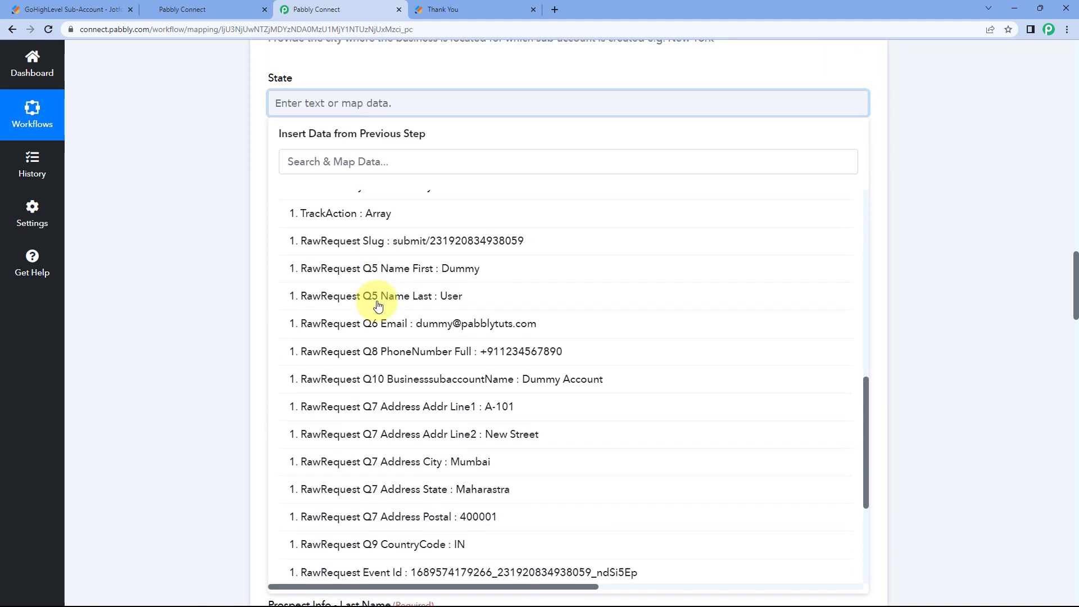
pyautogui.scroll(-2, 377, 305)
pyautogui.click(411, 371)
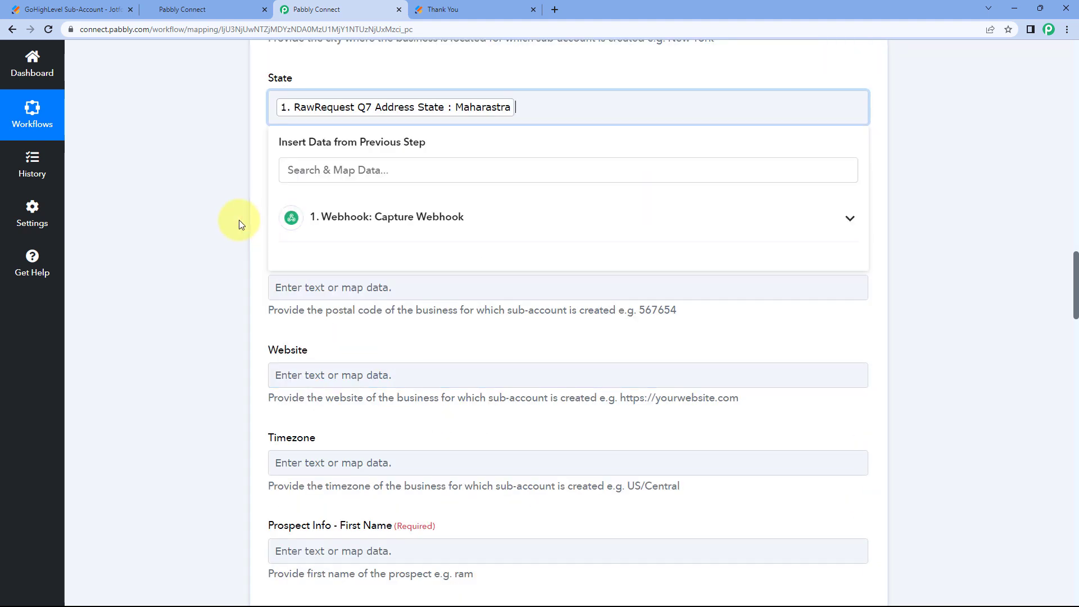
pyautogui.click(301, 195)
pyautogui.click(203, 223)
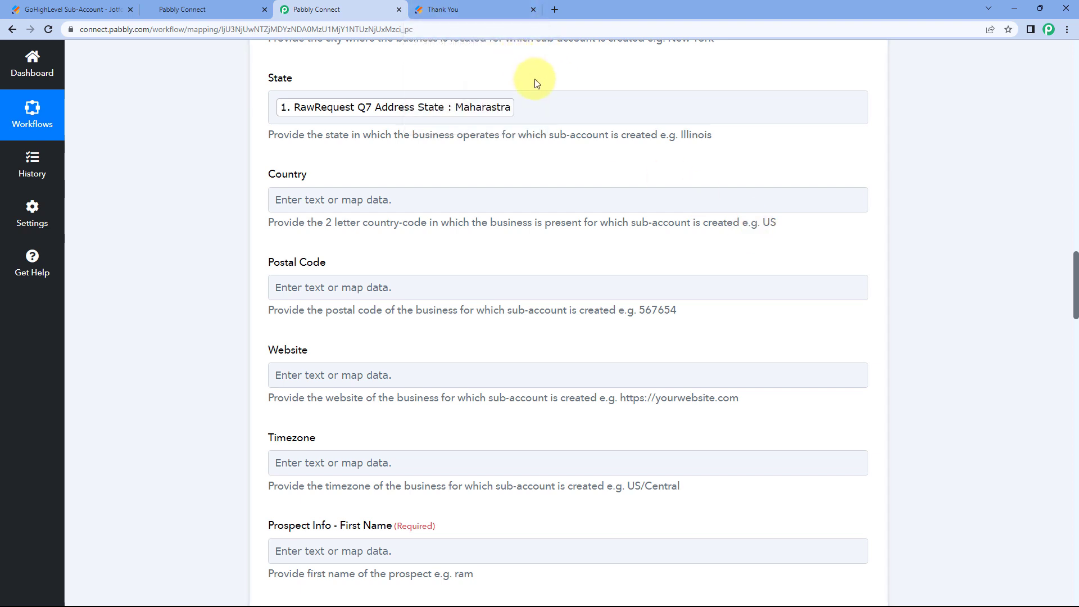
# Revisit the Jotform confirmation page and map the Country field to RawRequest Q9 CountryCode from the Capture Webhook step.
pyautogui.click(476, 3)
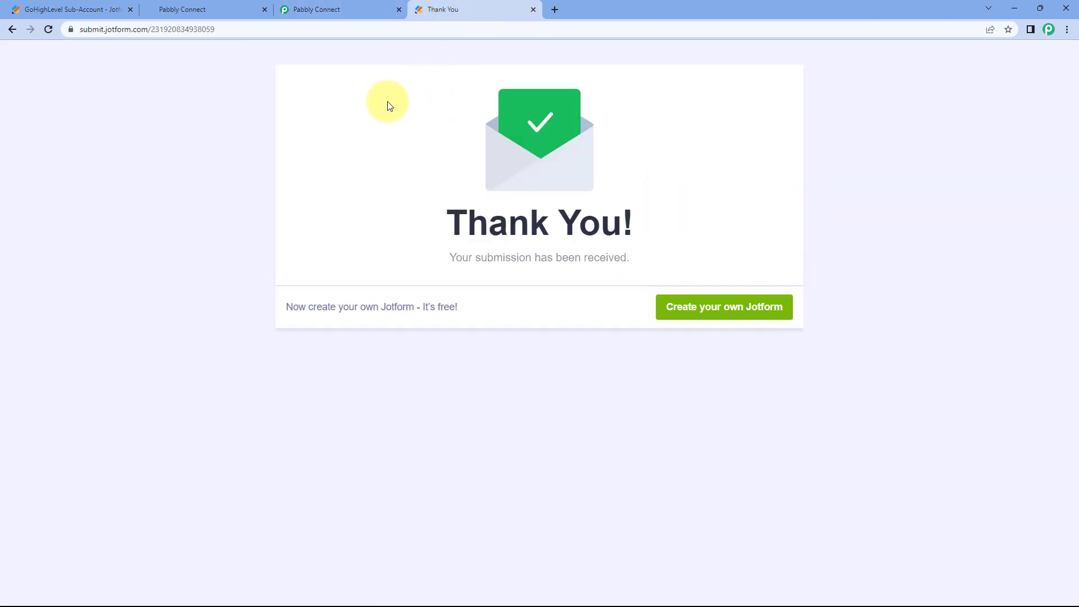
pyautogui.click(349, 4)
pyautogui.click(343, 199)
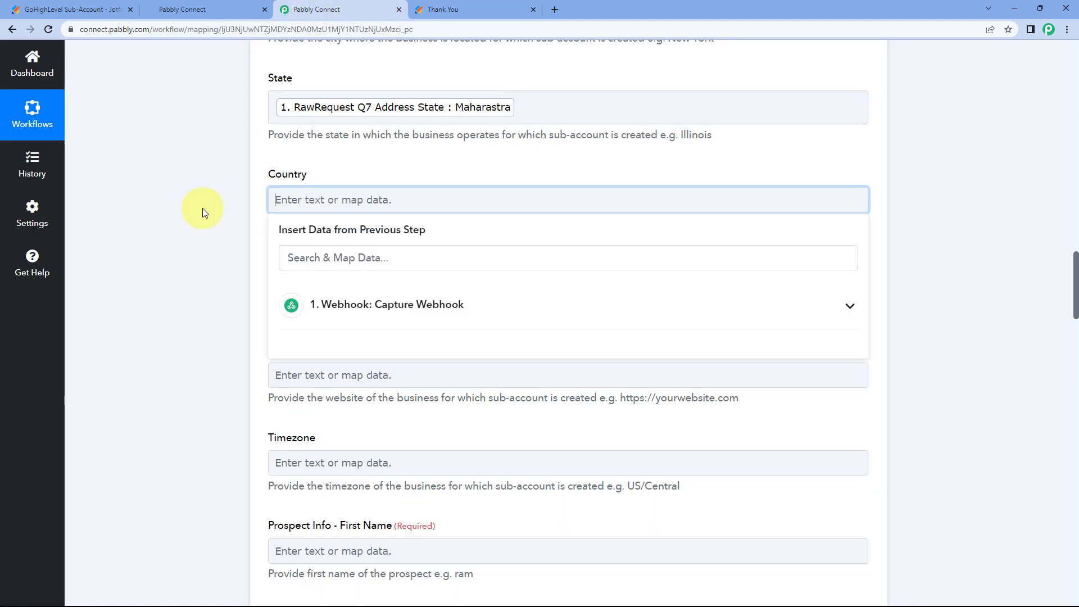
pyautogui.scroll(-2, 270, 214)
pyautogui.click(396, 211)
pyautogui.scroll(-5, 403, 354)
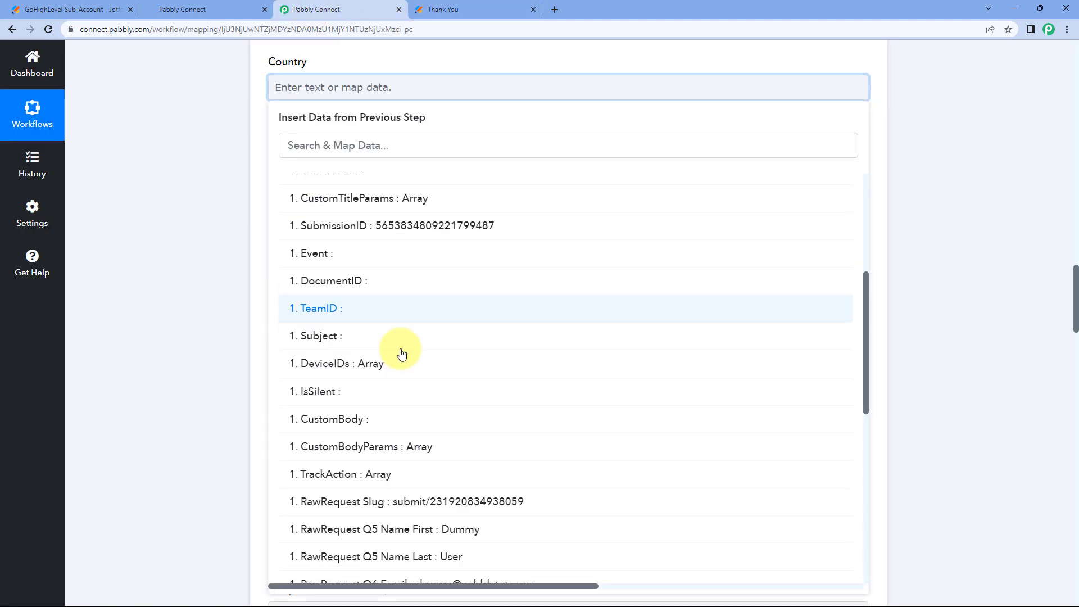
pyautogui.scroll(-5, 407, 354)
pyautogui.scroll(-2, 411, 359)
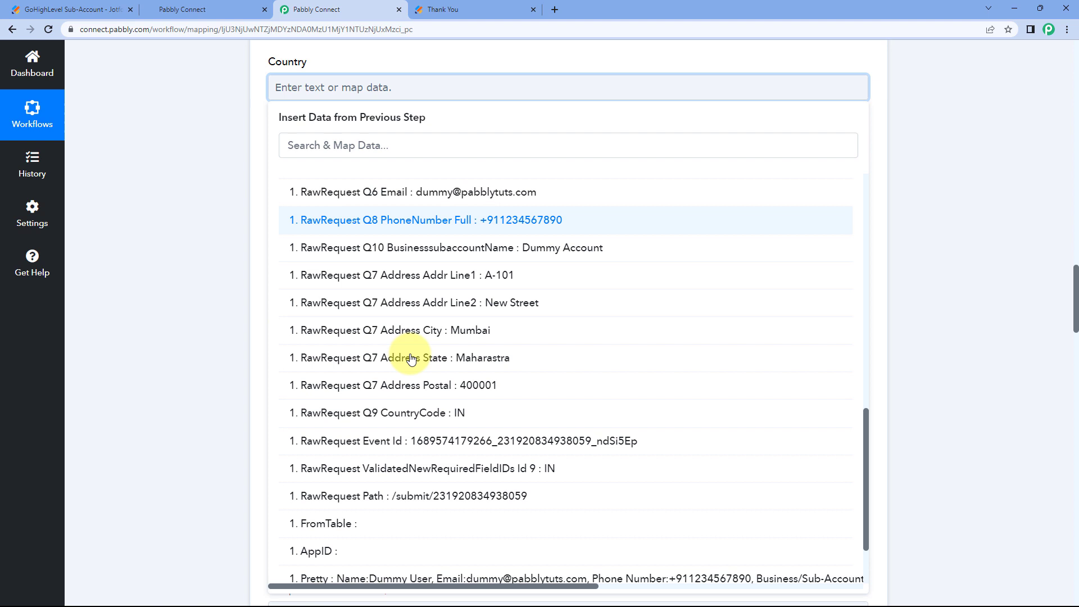
pyautogui.click(414, 413)
pyautogui.click(201, 186)
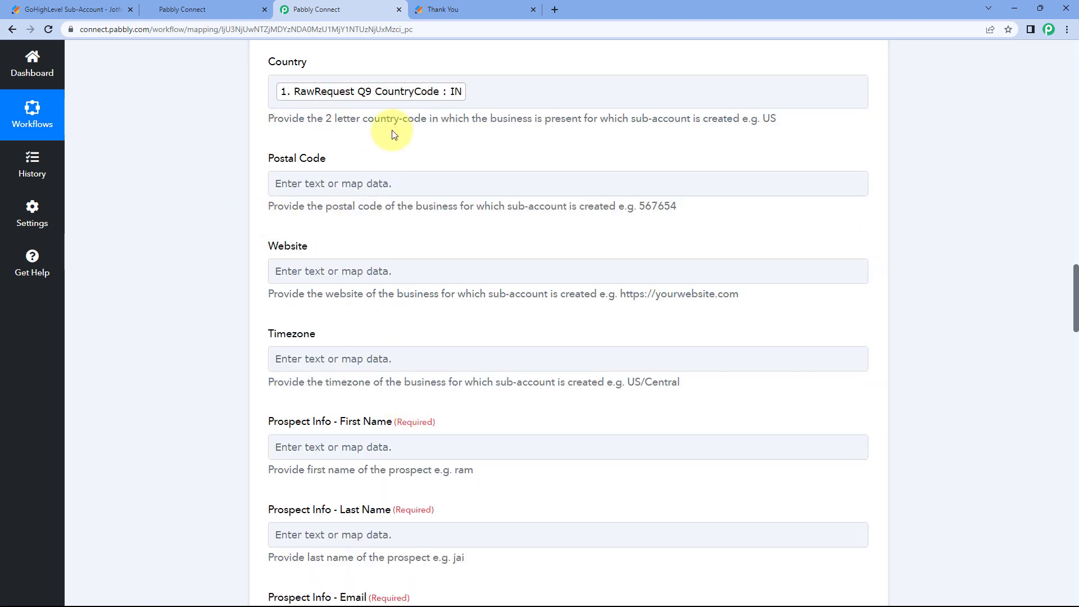
# Map the Postal Code field to RawRequest Q7 Address Postal from the Capture Webhook step.
pyautogui.click(331, 186)
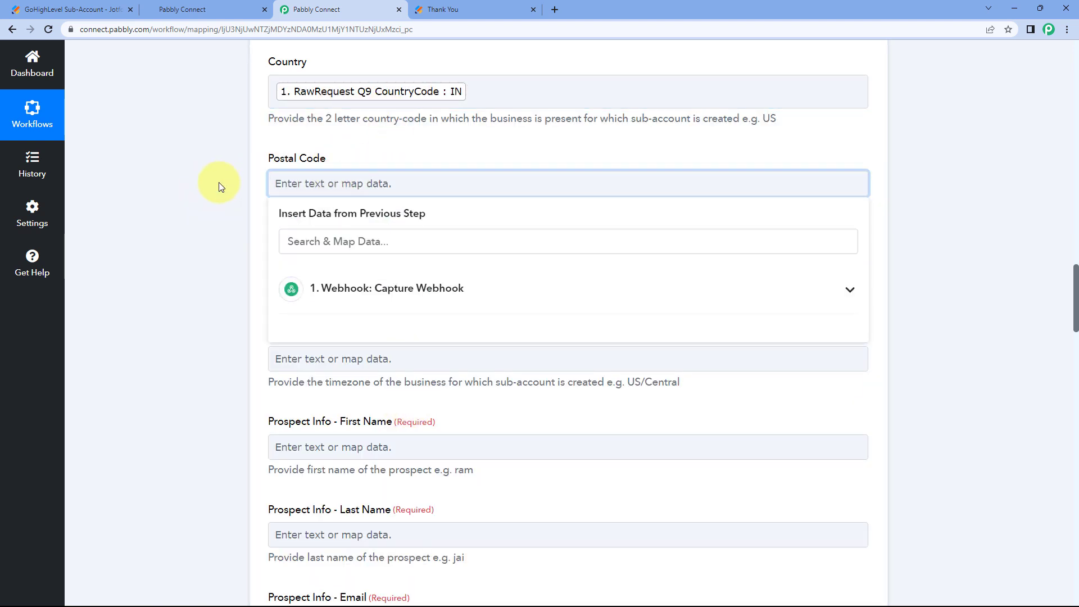
pyautogui.scroll(-1, 392, 263)
pyautogui.click(458, 233)
pyautogui.scroll(-9, 444, 355)
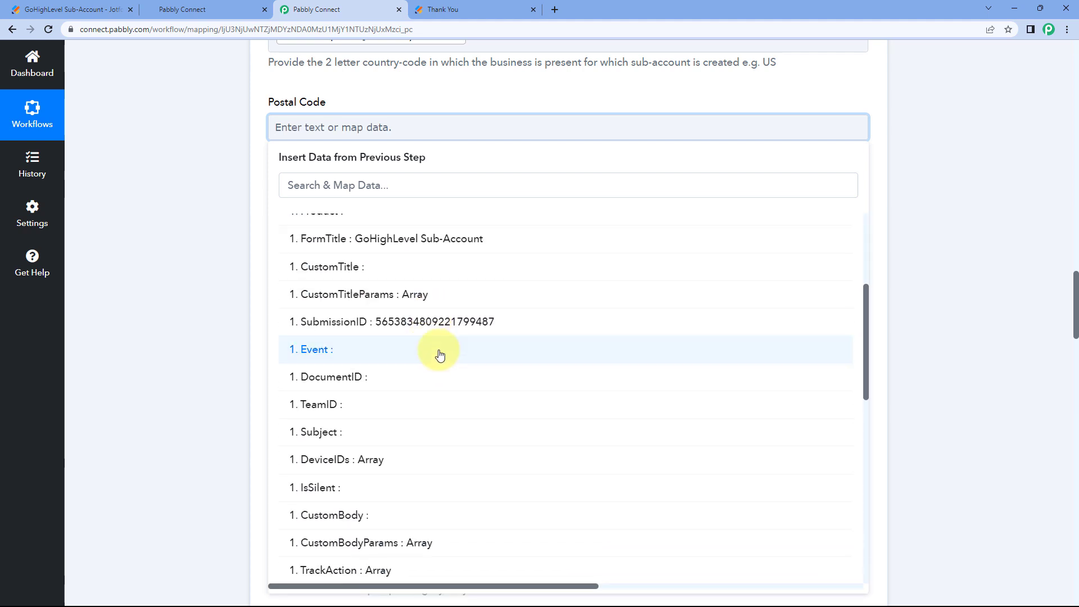
pyautogui.scroll(-2, 436, 360)
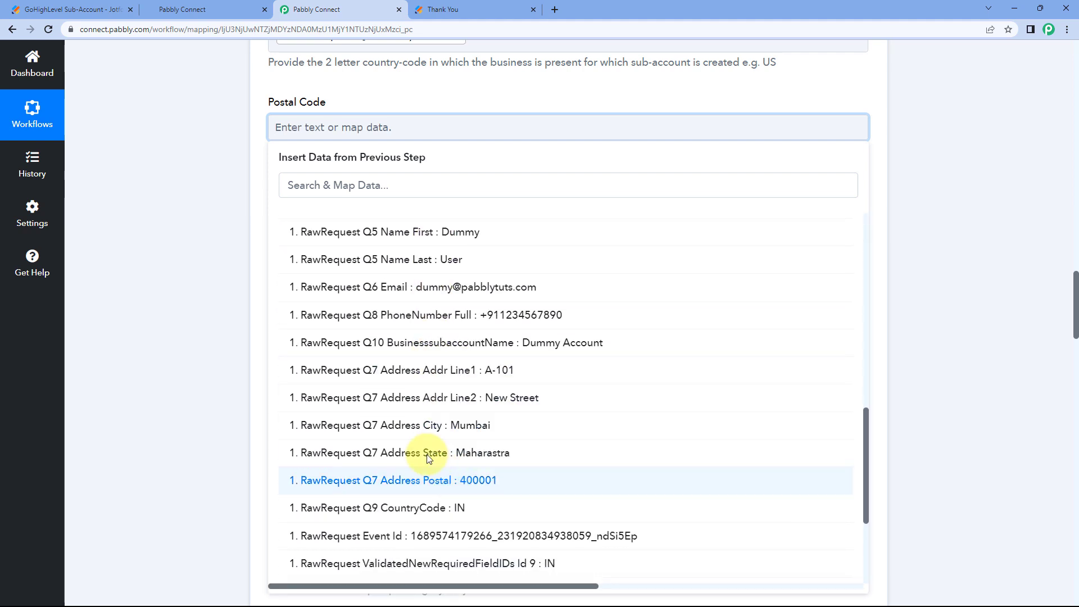
pyautogui.click(434, 476)
pyautogui.click(198, 248)
# Review the mapped address fields, the Jotform confirmation page and the Website, Timezone and Prospect Info fields.
pyautogui.scroll(6, 198, 248)
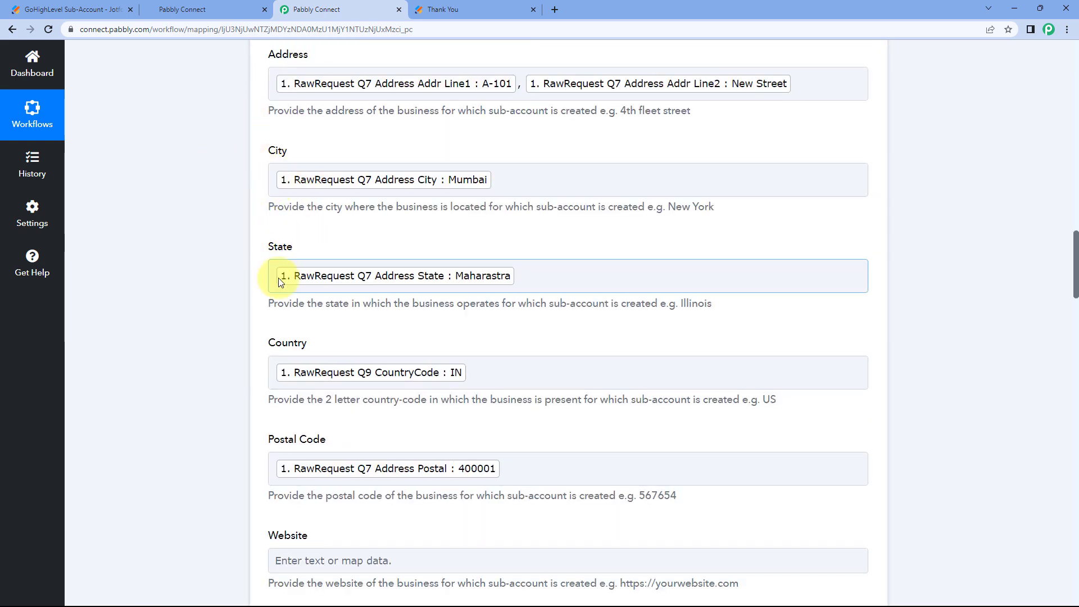
pyautogui.click(441, 9)
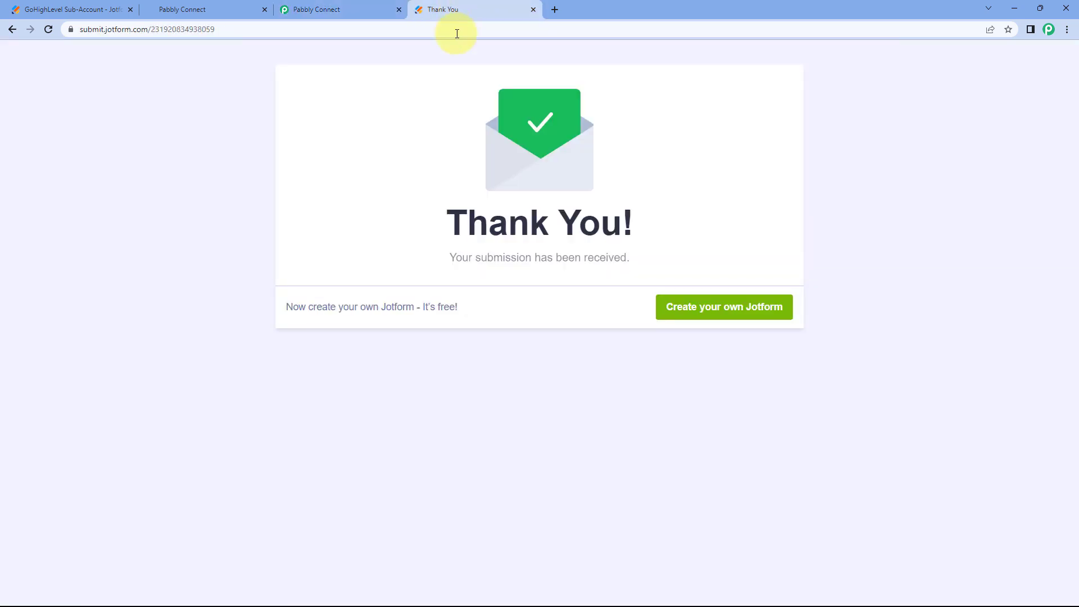
pyautogui.click(355, 8)
pyautogui.scroll(-5, 264, 185)
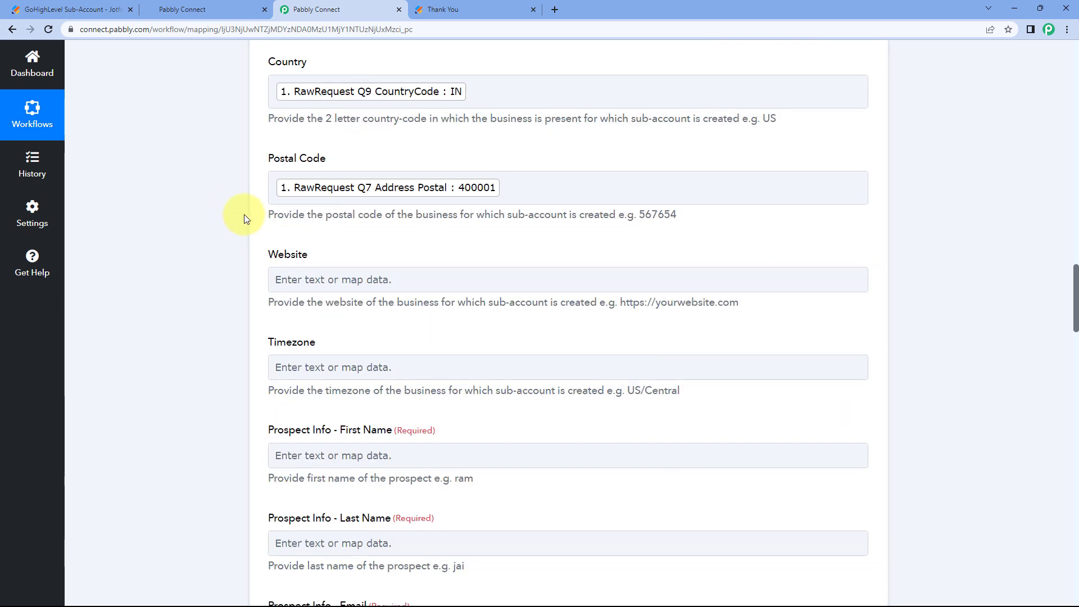
pyautogui.scroll(-1, 288, 117)
pyautogui.scroll(-1, 330, 157)
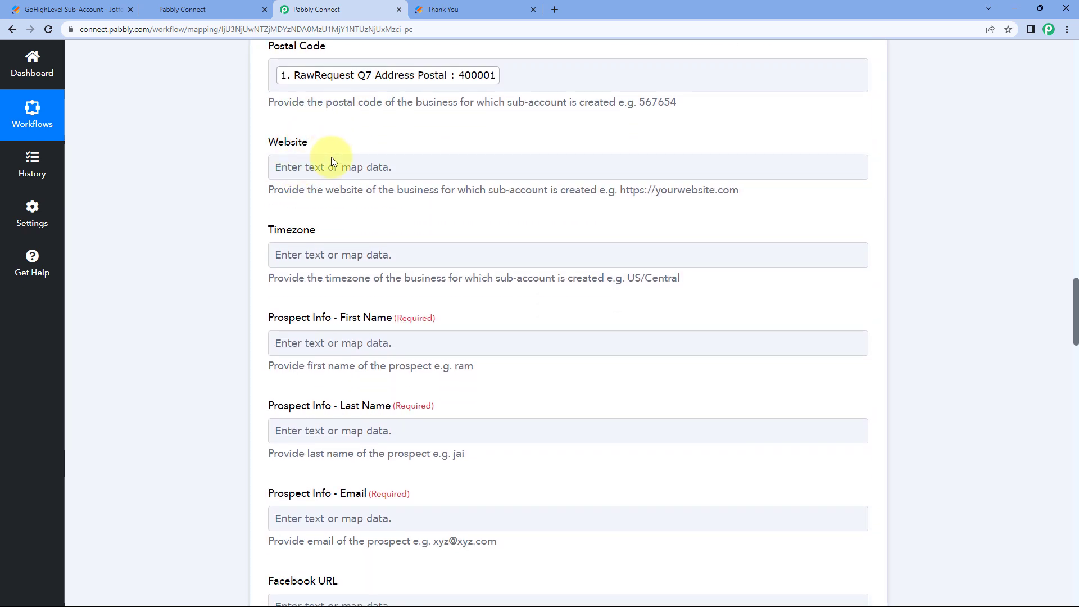
pyautogui.scroll(-1, 259, 169)
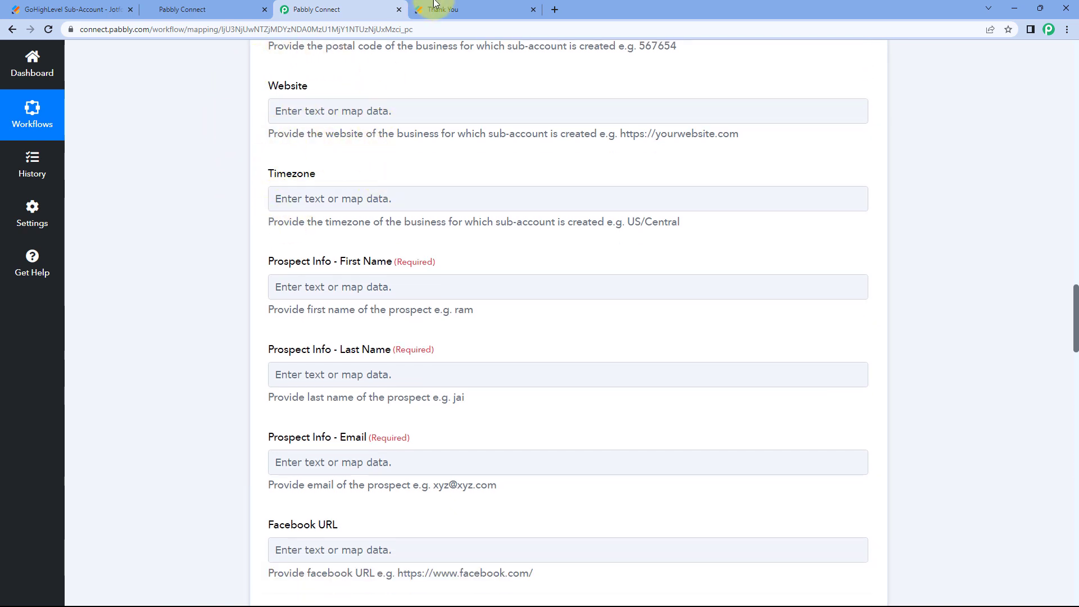
pyautogui.click(484, 6)
pyautogui.click(337, 9)
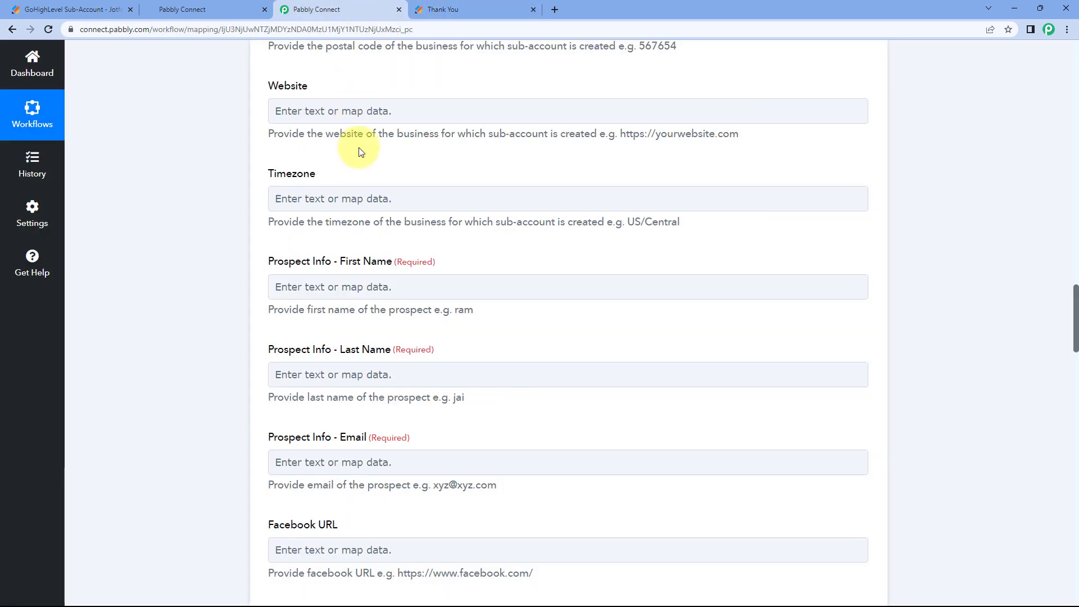
pyautogui.click(444, 8)
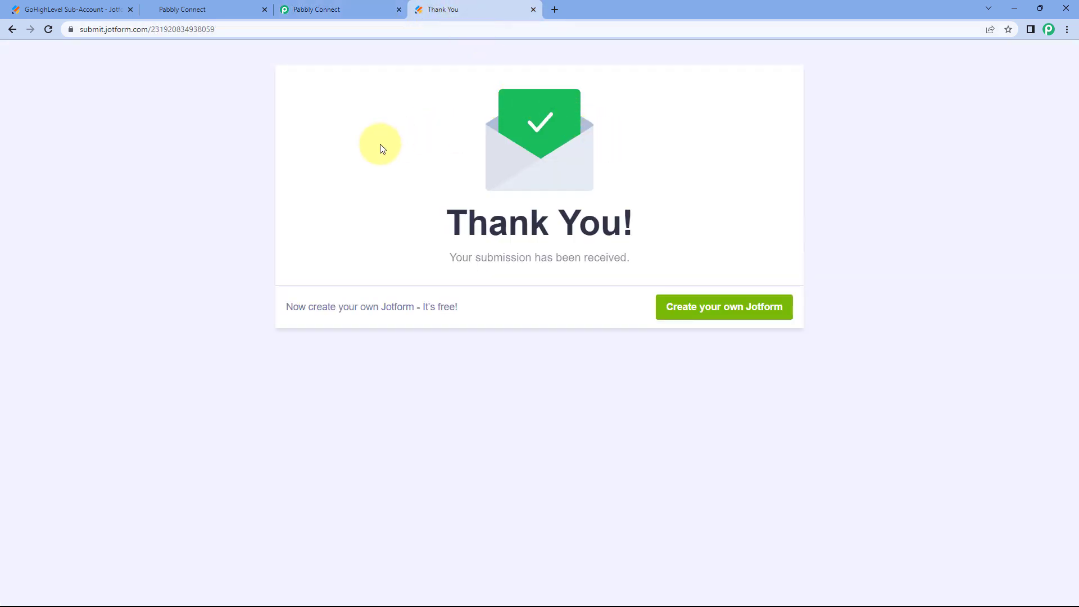
# Return to the Pabbly Connect workflow and map Prospect Info - First Name to RawRequest Q5 Name First from the Capture Webhook step.
pyautogui.click(337, 7)
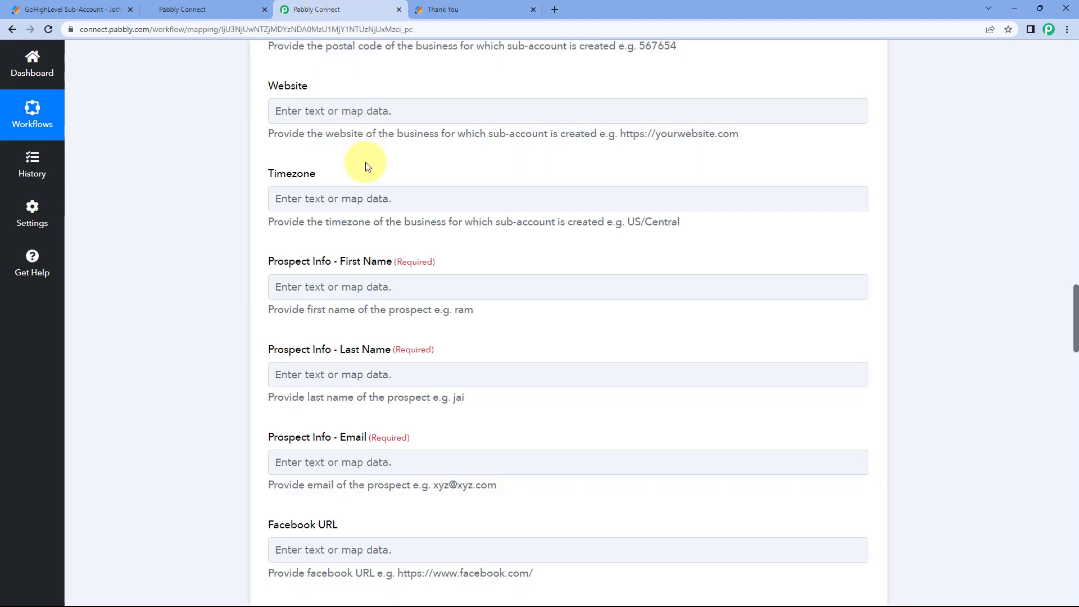
pyautogui.scroll(-2, 367, 165)
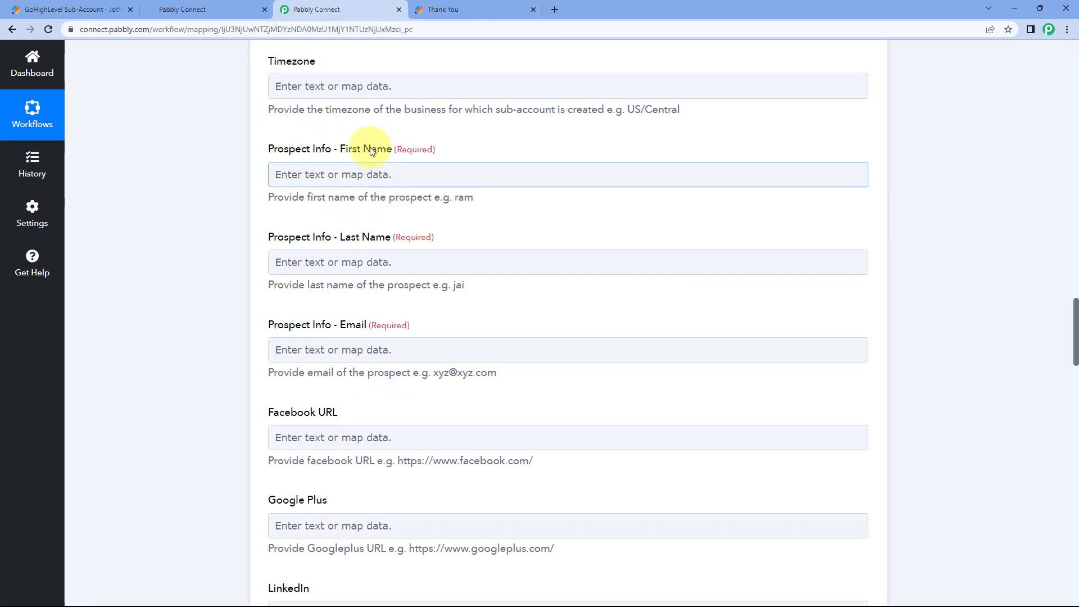
pyautogui.scroll(-1, 285, 148)
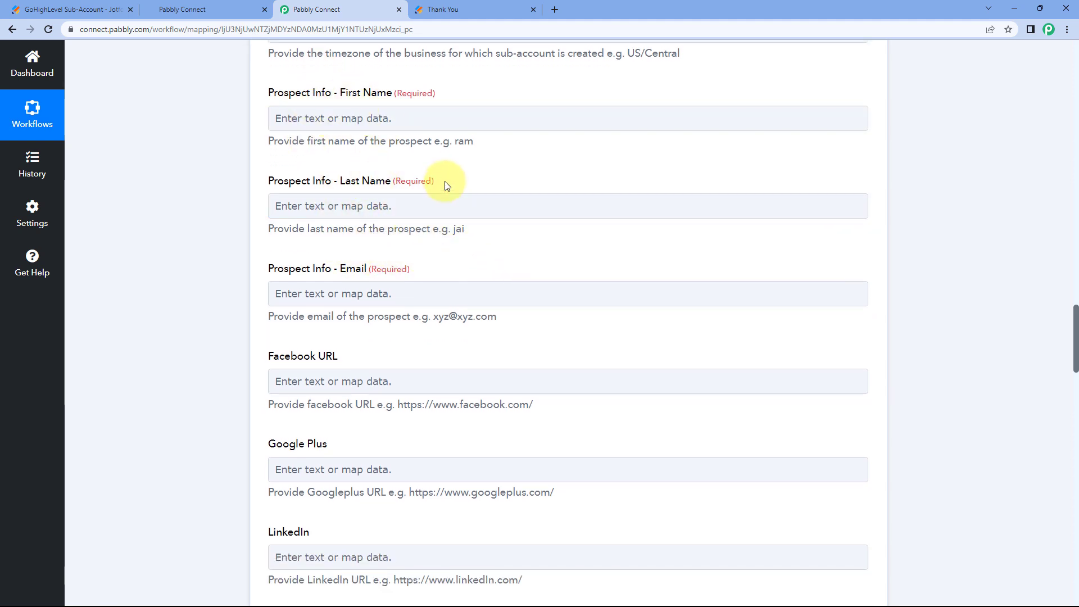
pyautogui.click(289, 122)
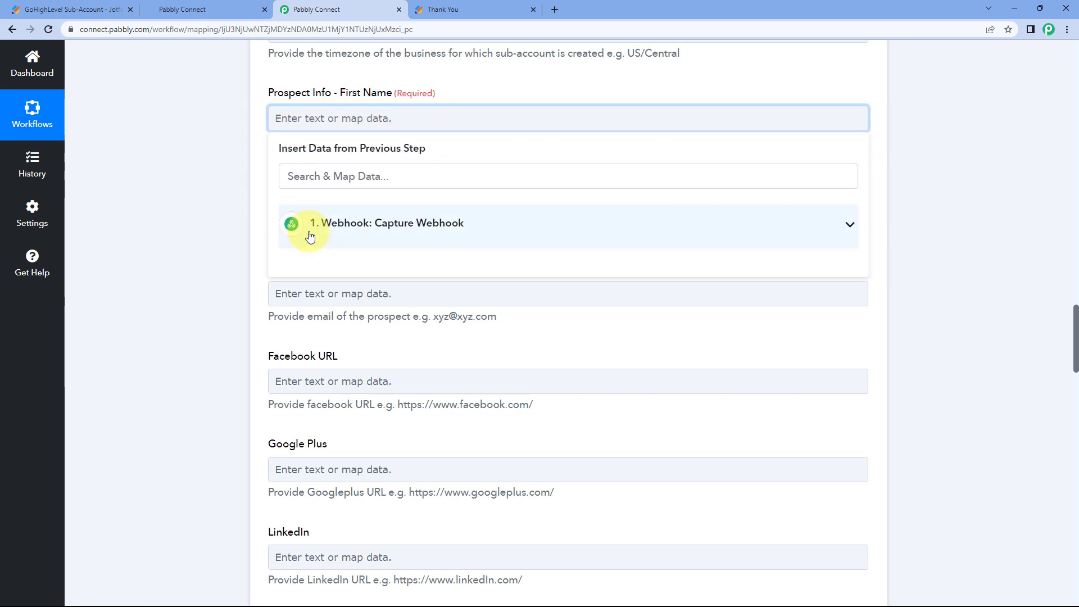
pyautogui.click(369, 228)
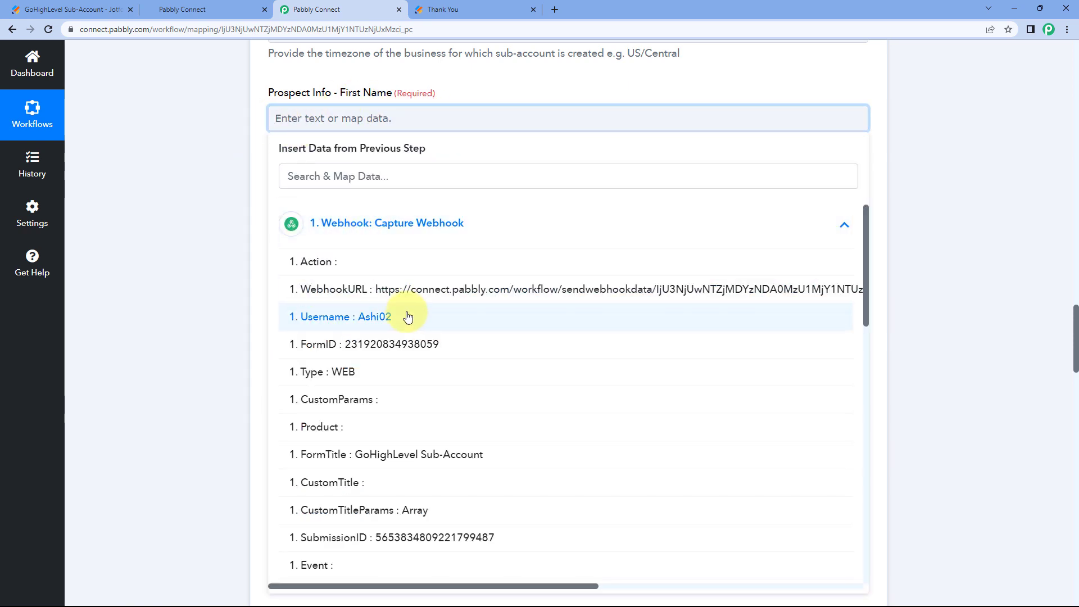
pyautogui.scroll(-9, 402, 316)
pyautogui.scroll(-1, 408, 320)
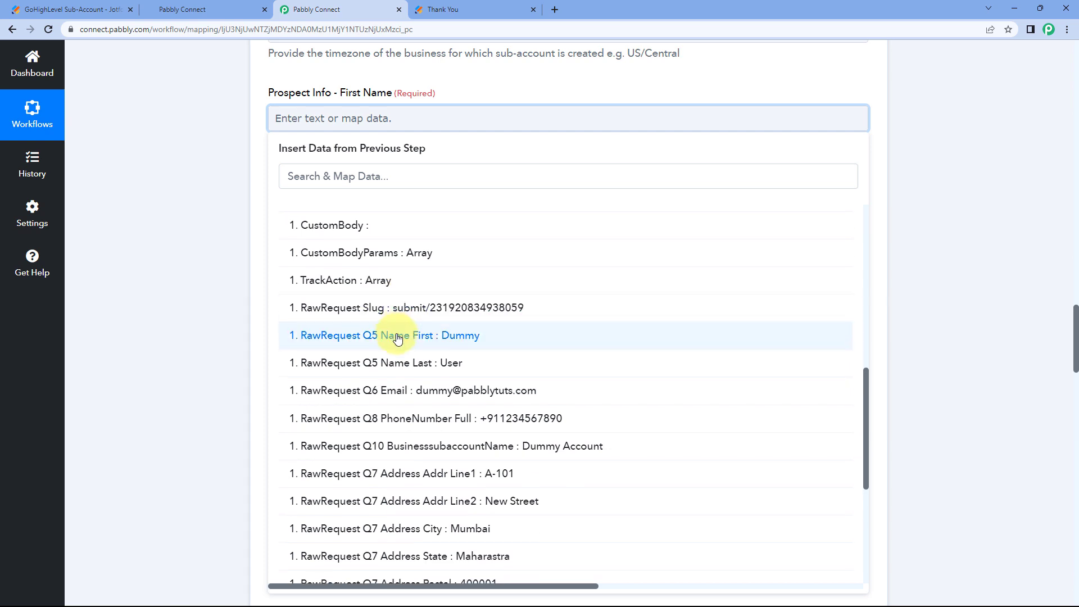
pyautogui.click(397, 333)
# Map the Prospect Info - Last Name field to RawRequest Q5 Name Last from the Capture Webhook step.
pyautogui.click(260, 218)
pyautogui.scroll(-2, 260, 219)
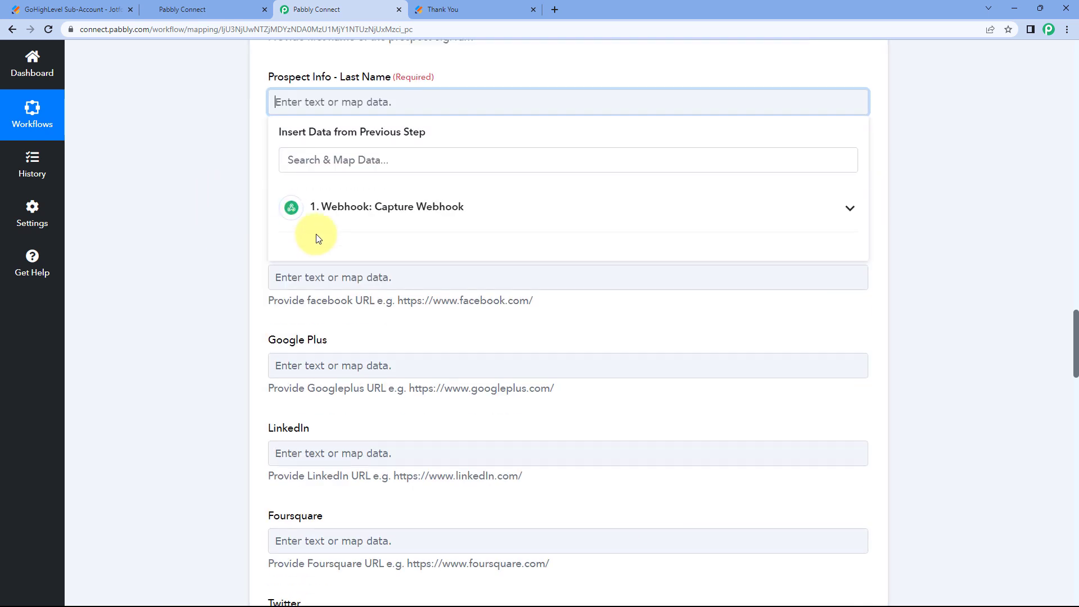
pyautogui.click(317, 225)
pyautogui.scroll(-8, 373, 315)
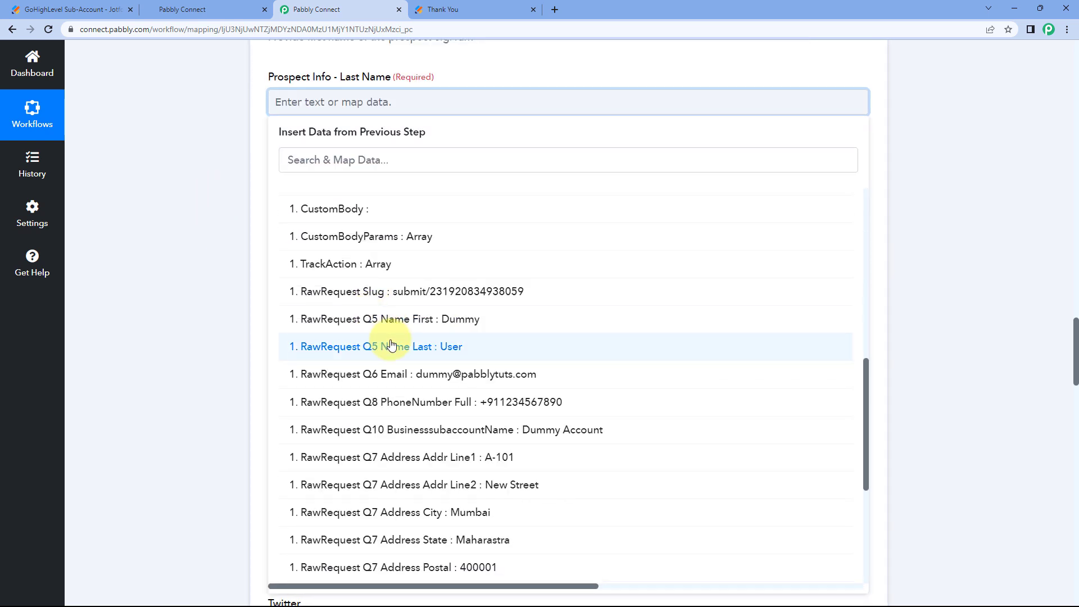
pyautogui.click(326, 345)
# Map the Prospect Info - Email field to RawRequest Q6 Email from the Capture Webhook step.
pyautogui.click(312, 204)
pyautogui.scroll(-2, 234, 224)
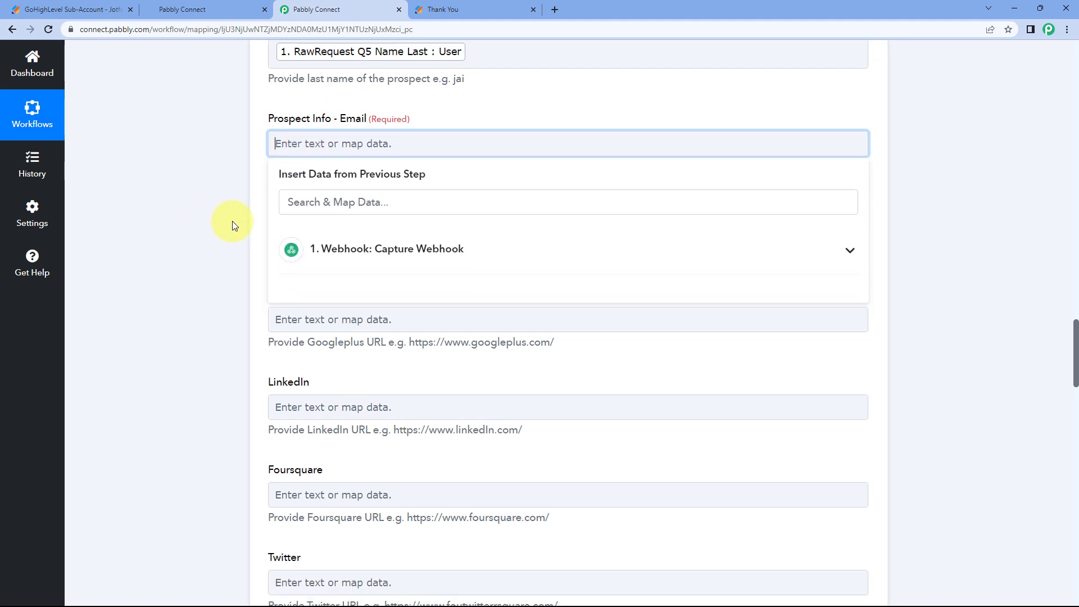
pyautogui.click(369, 194)
pyautogui.scroll(-5, 384, 291)
pyautogui.scroll(-5, 385, 291)
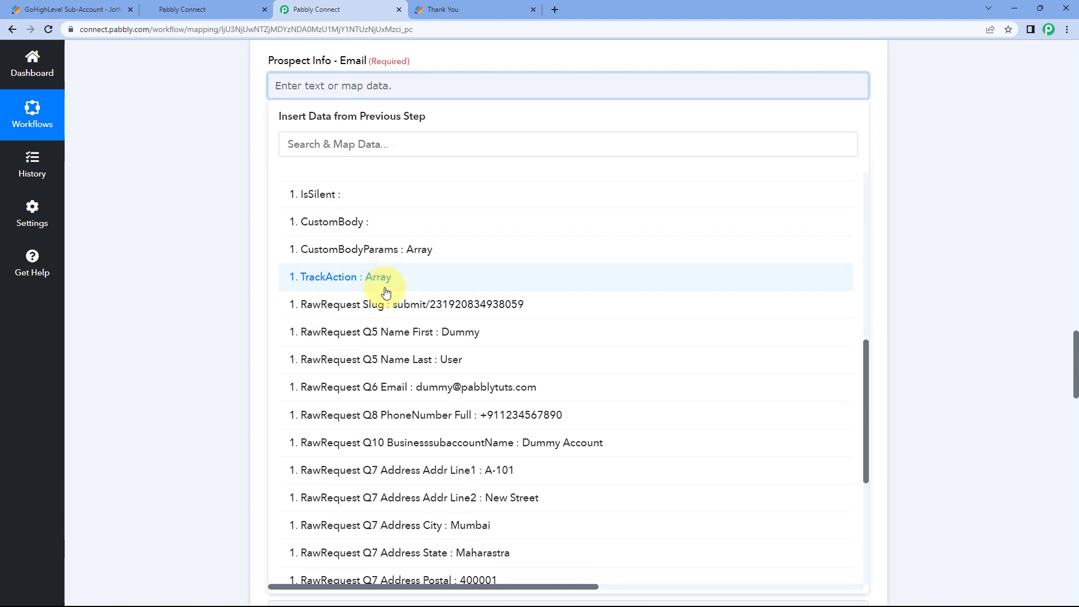
pyautogui.click(407, 362)
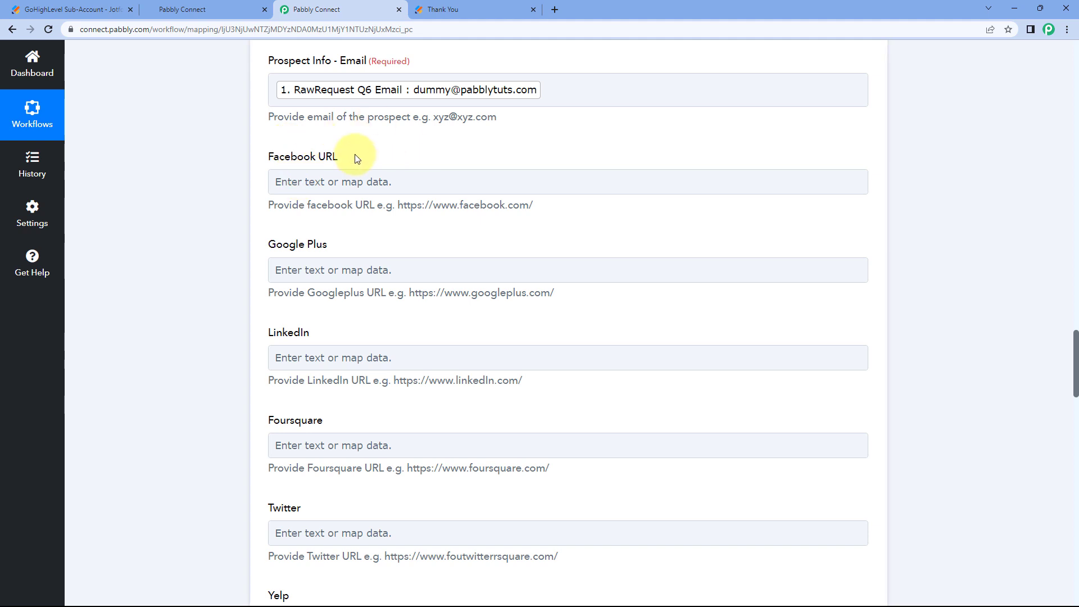
# Review the optional social profile fields from Facebook URL through Pinterest, plus Blog RSS, Google Places ID and Snapshot ID.
pyautogui.scroll(-2, 355, 156)
pyautogui.scroll(-1, 403, 138)
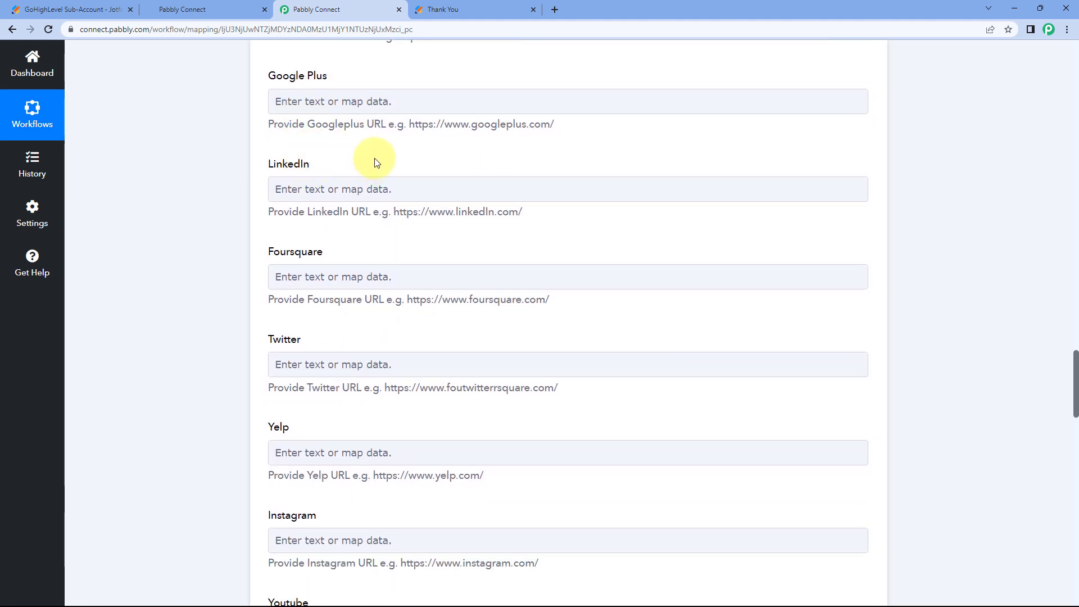
pyautogui.scroll(-5, 267, 171)
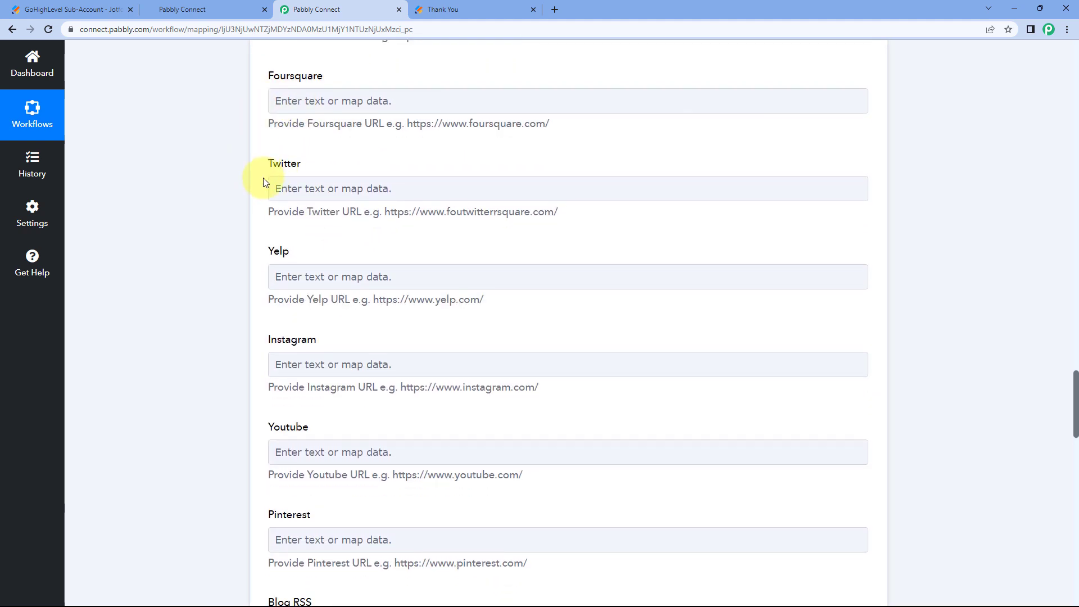
pyautogui.scroll(-2, 199, 183)
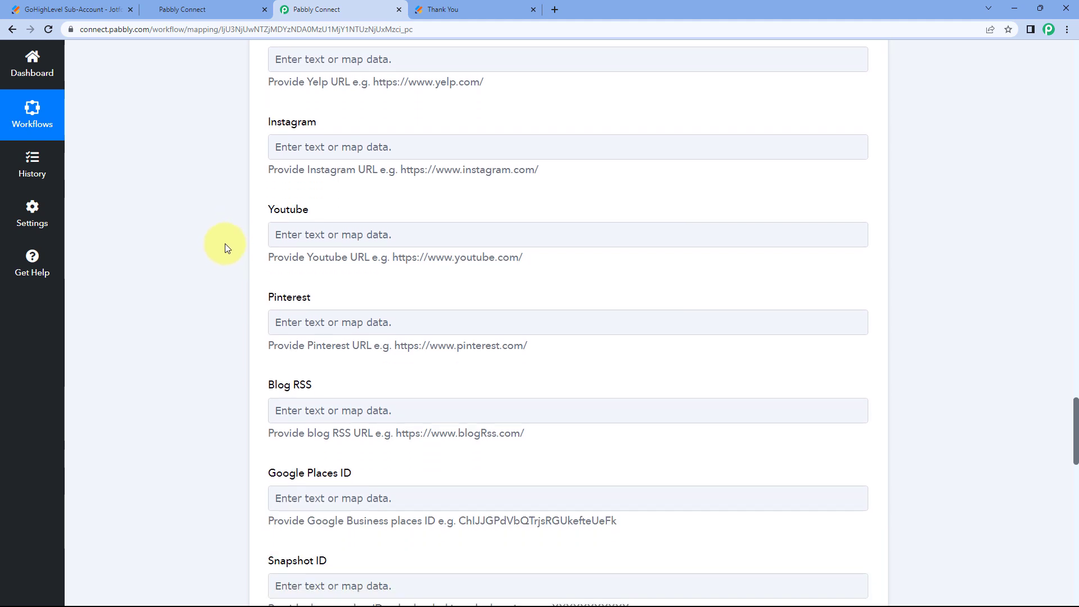
pyautogui.scroll(8, 227, 241)
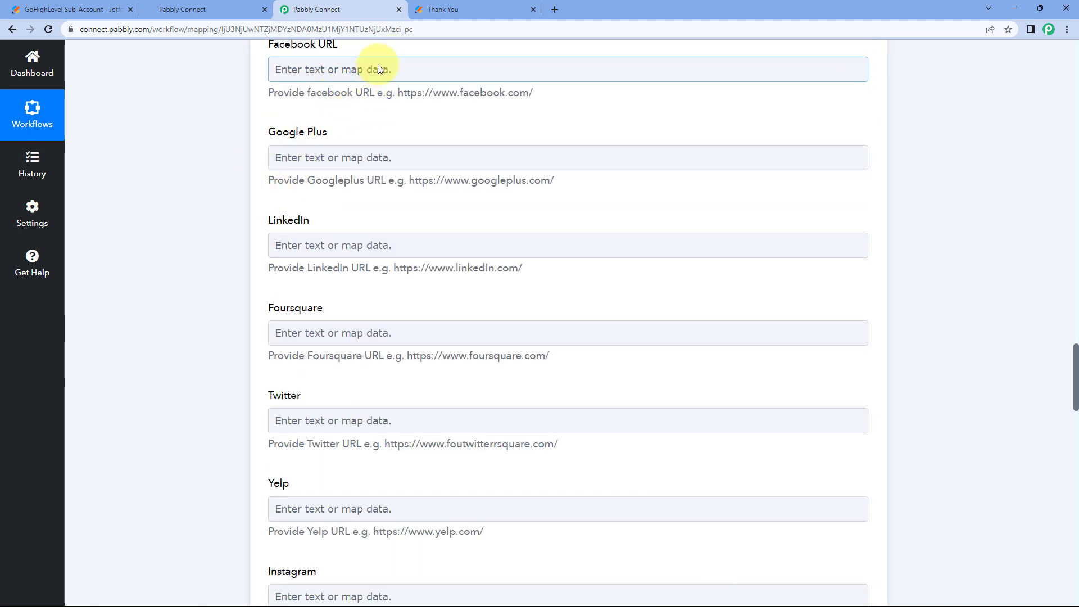
pyautogui.scroll(2, 416, 120)
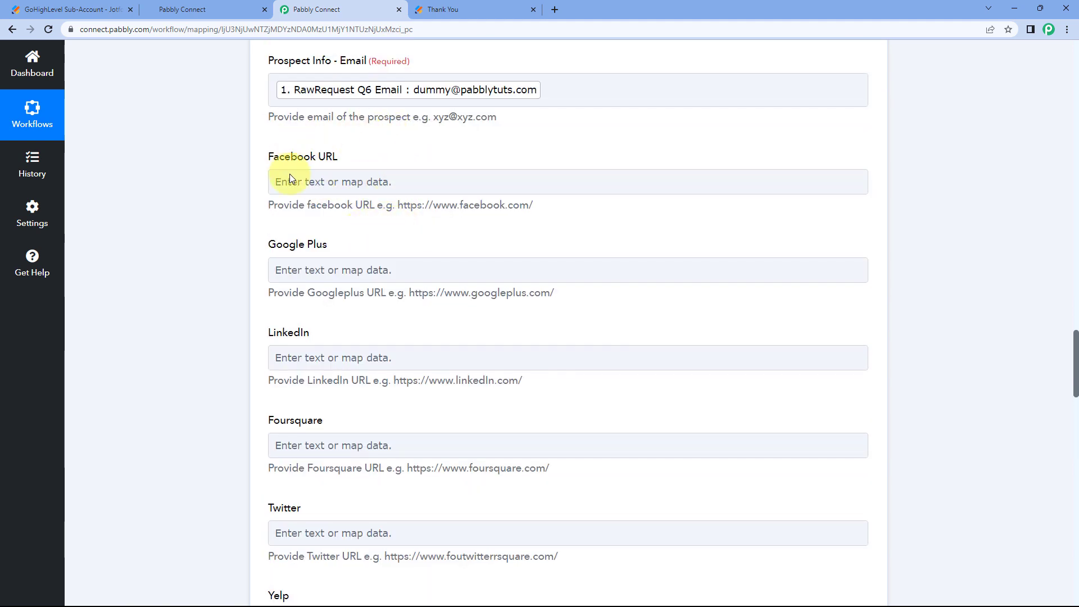
pyautogui.scroll(-6, 243, 241)
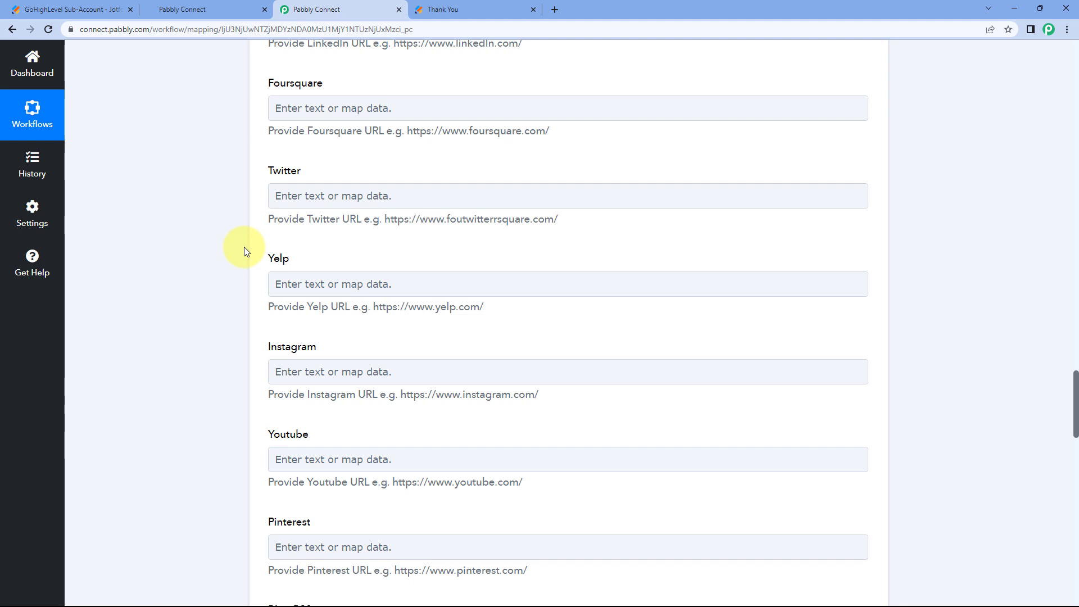
pyautogui.scroll(-4, 244, 247)
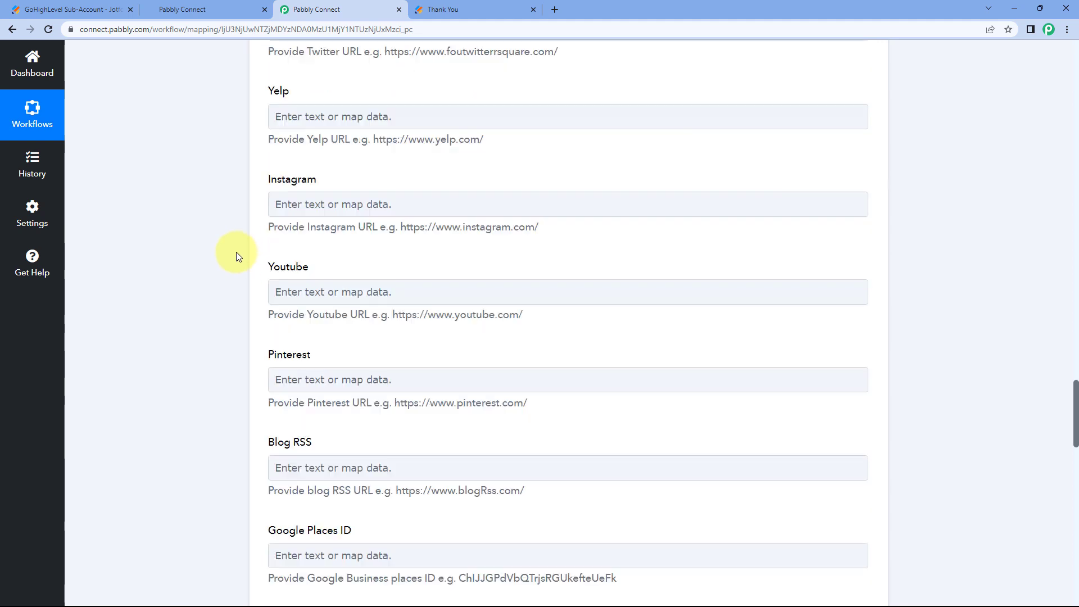
pyautogui.scroll(-7, 248, 239)
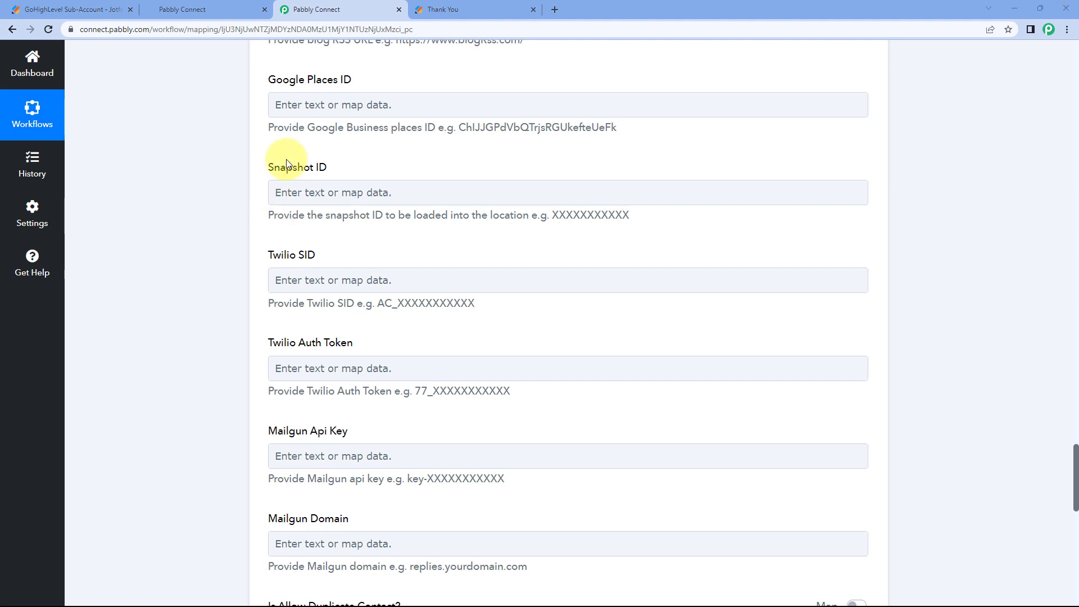
# Examine the Snapshot ID field alongside the Available Snapshots page in GoHighLevel, and come back to the Pabbly Connect workflow.
pyautogui.click(298, 175)
pyautogui.click(343, 169)
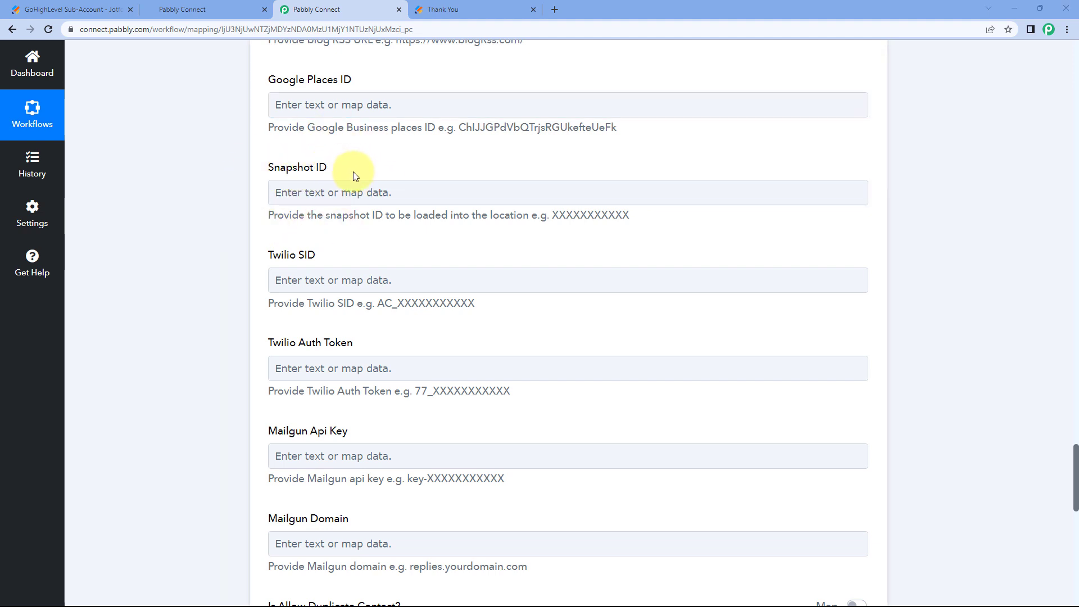
pyautogui.click(244, 9)
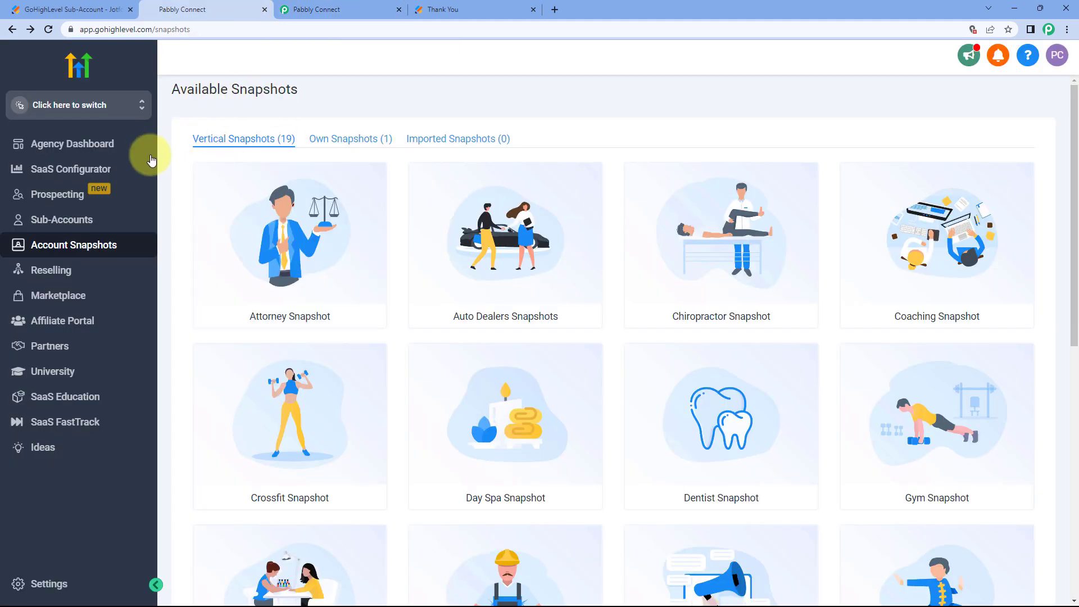
pyautogui.moveTo(561, 200)
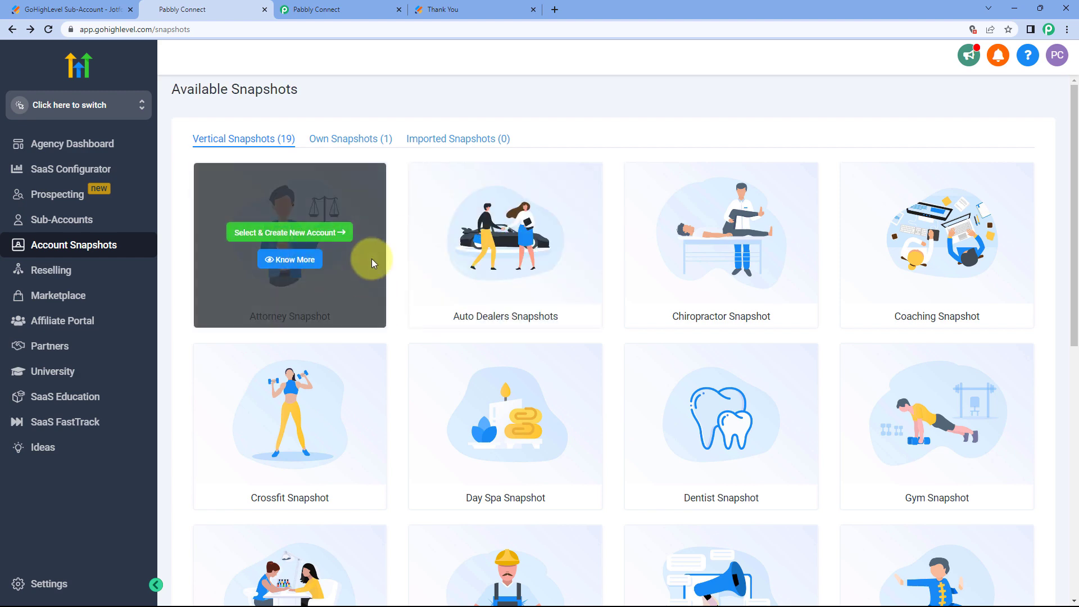
pyautogui.click(353, 5)
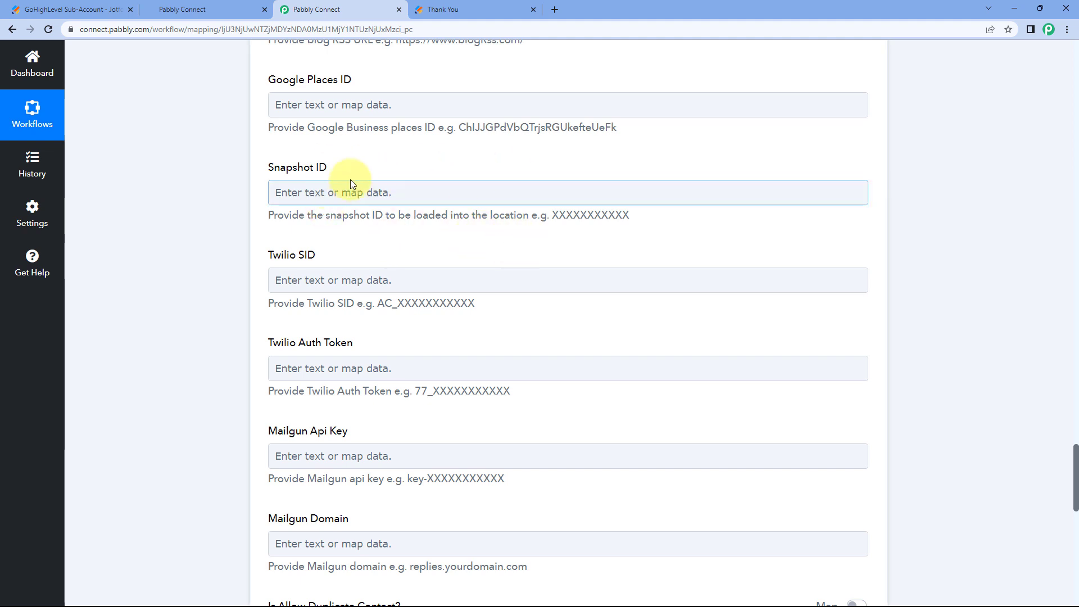
pyautogui.click(368, 197)
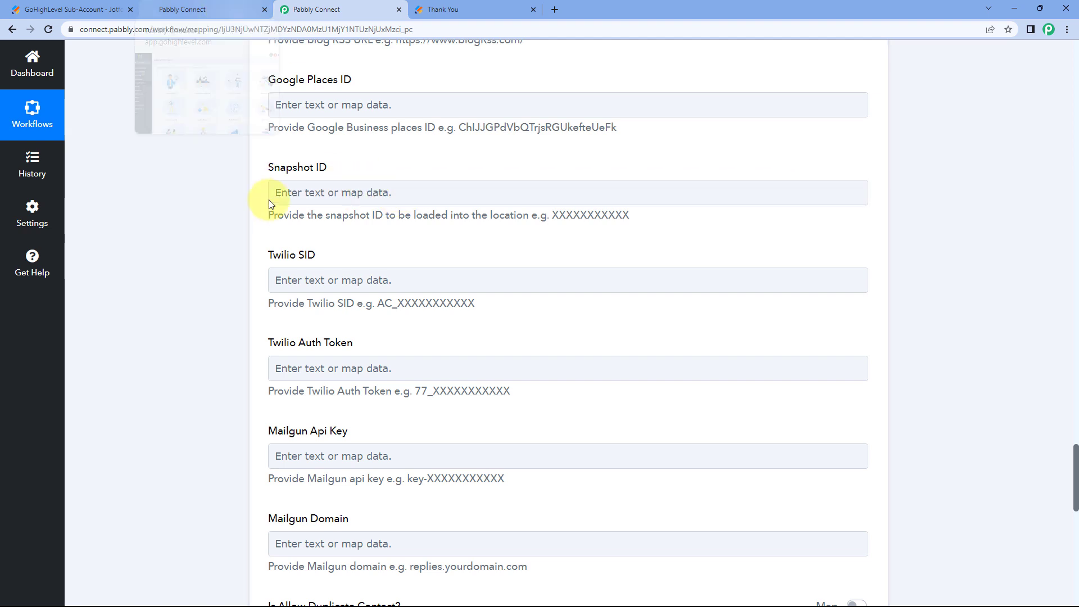
pyautogui.click(397, 192)
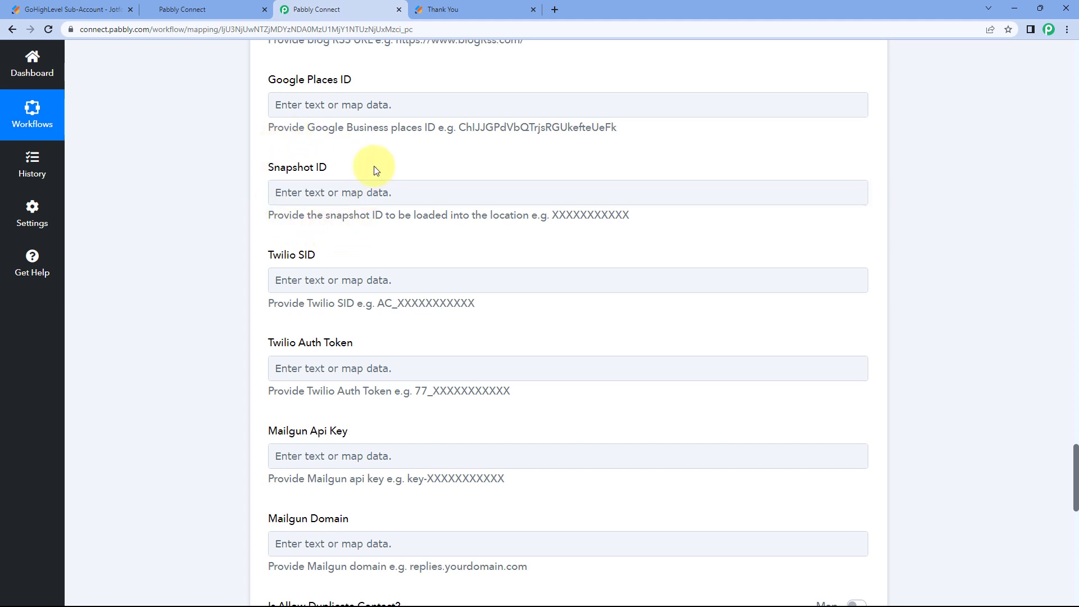
pyautogui.click(208, 9)
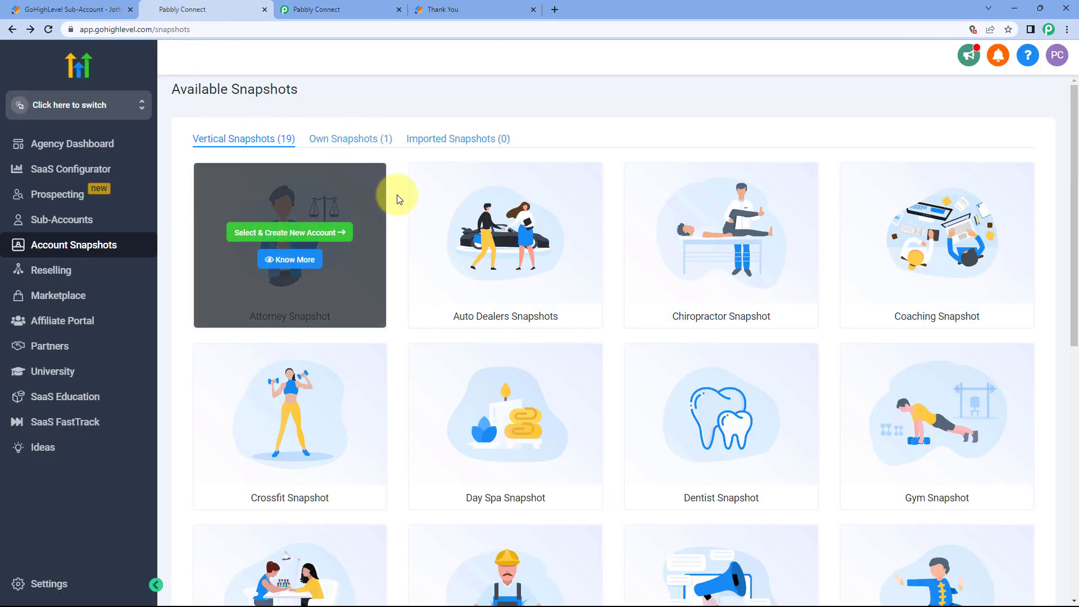
pyautogui.click(339, 14)
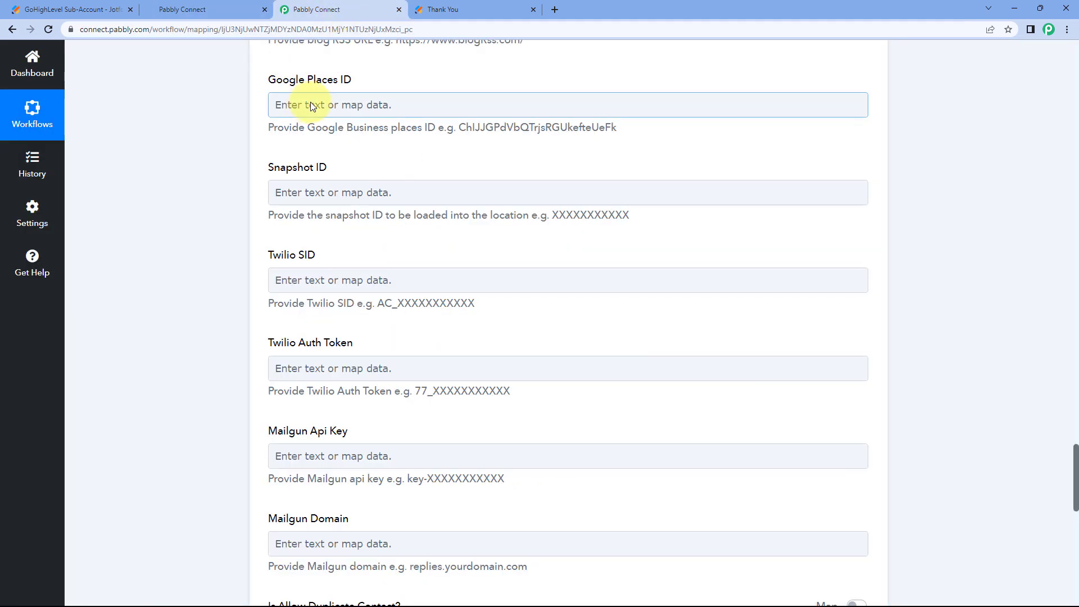
pyautogui.click(328, 195)
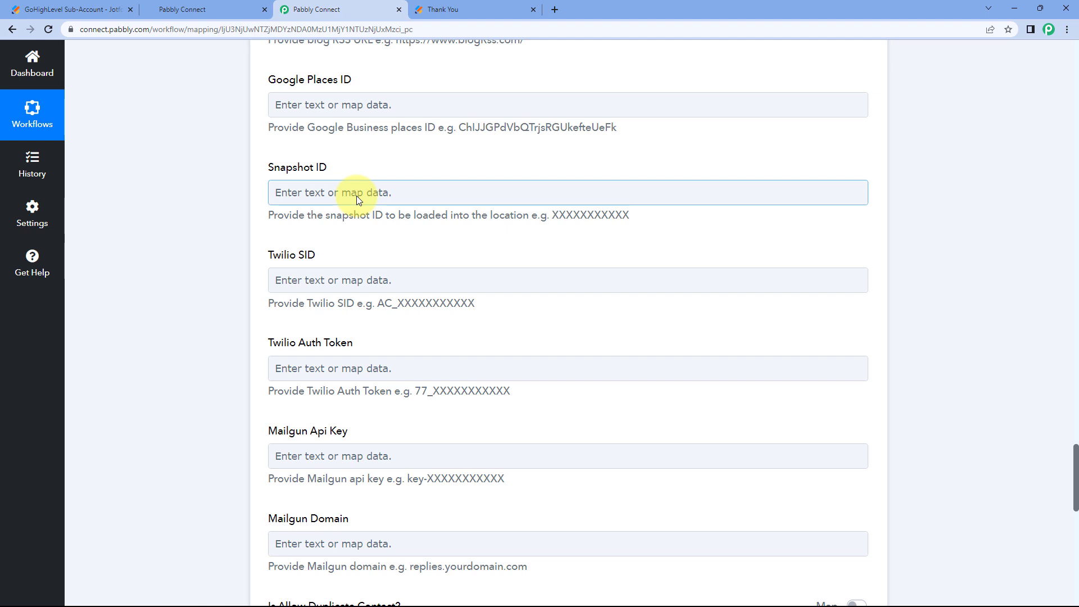
# Review the optional Twilio and Mailgun credential fields and the True/False settings below them.
pyautogui.scroll(-1, 247, 210)
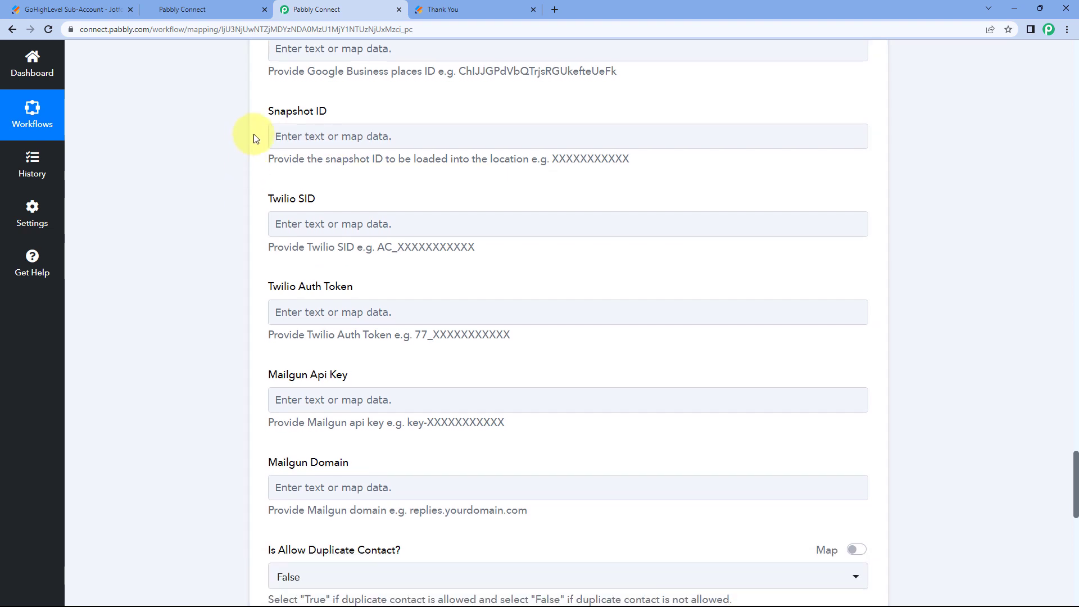
pyautogui.click(367, 165)
pyautogui.scroll(-1, 337, 174)
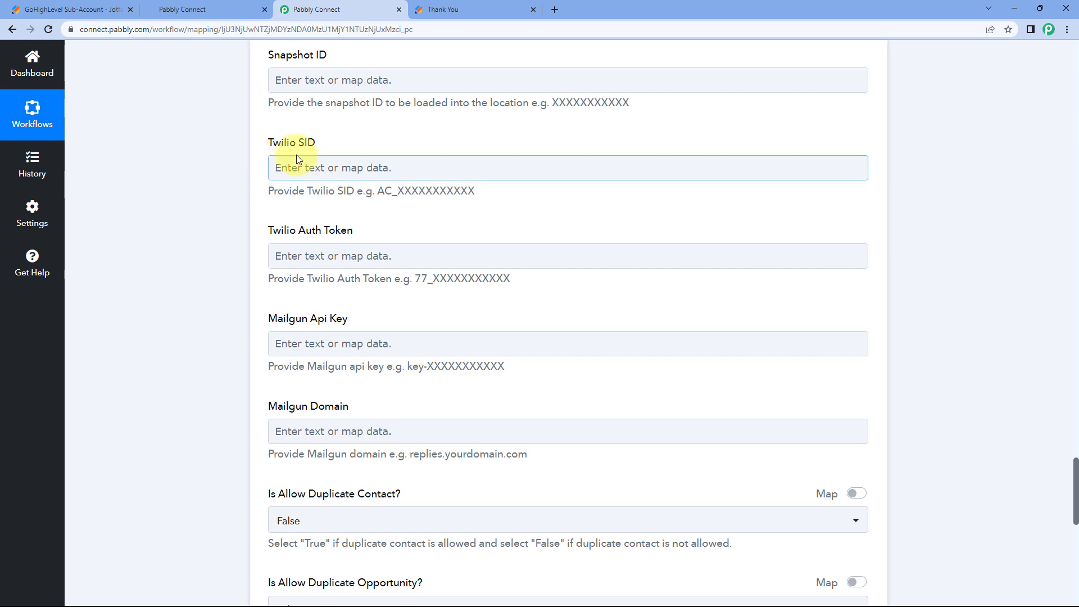
pyautogui.click(348, 168)
pyautogui.scroll(-4, 321, 212)
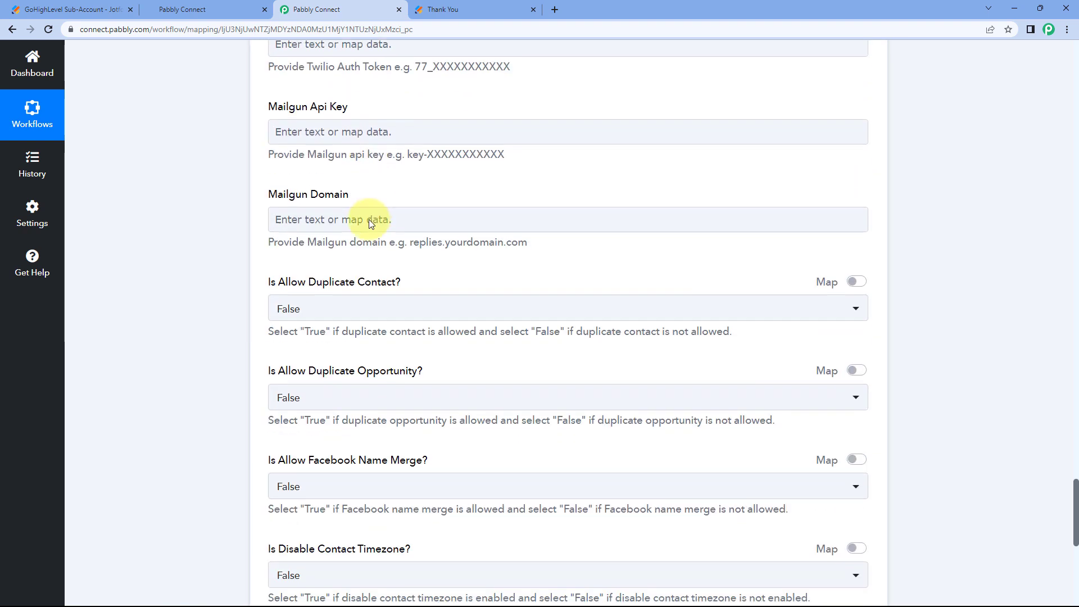
pyautogui.scroll(-3, 273, 108)
pyautogui.scroll(3, 248, 96)
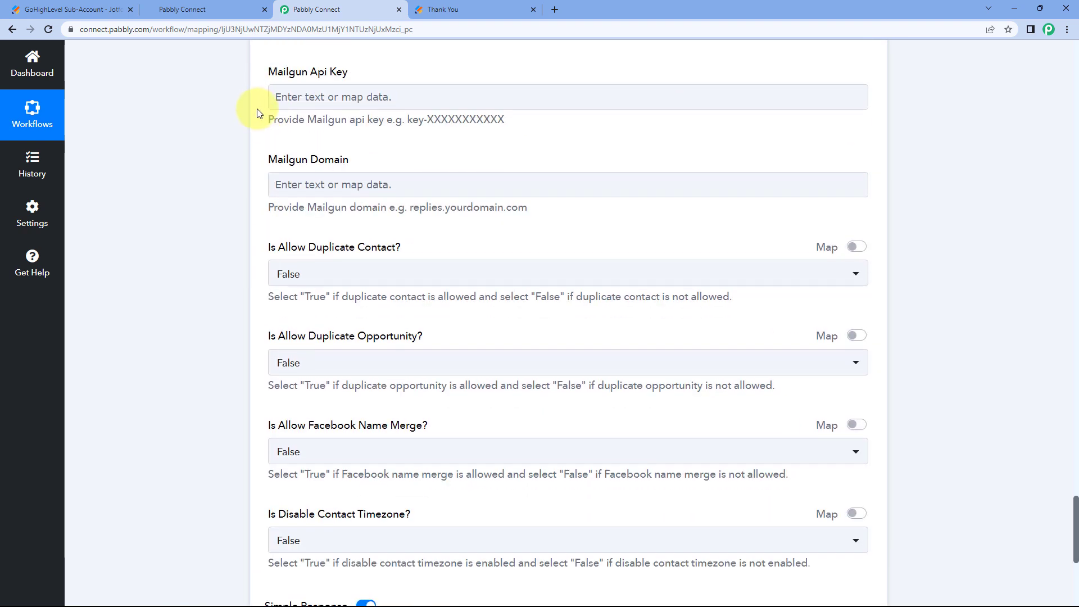
pyautogui.scroll(-1, 256, 140)
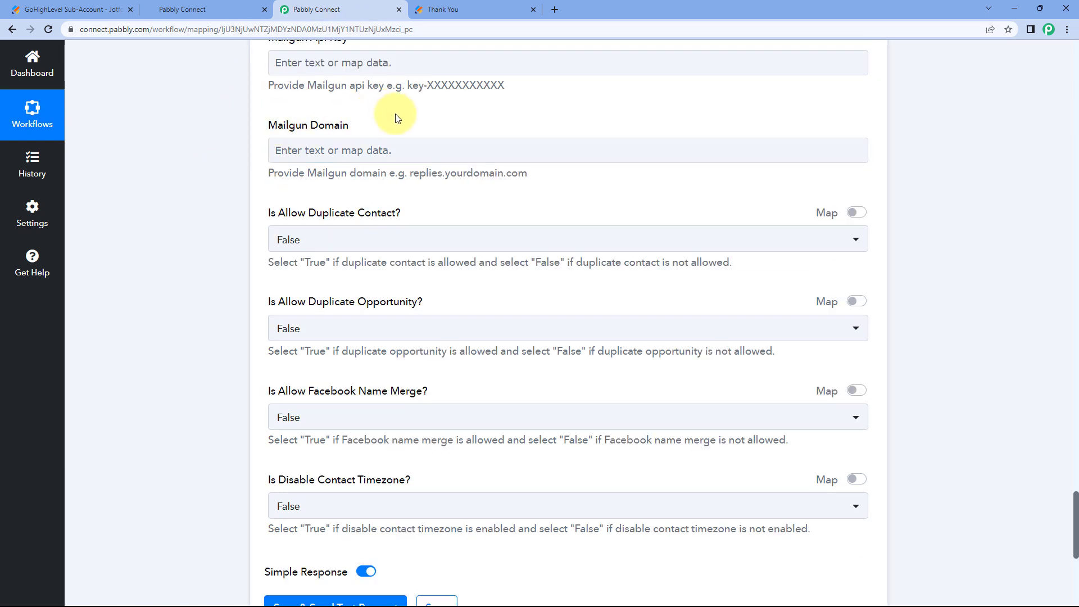
# Check the True and False choices available for Is Allow Duplicate Contact without changing the setting.
pyautogui.scroll(-1, 269, 119)
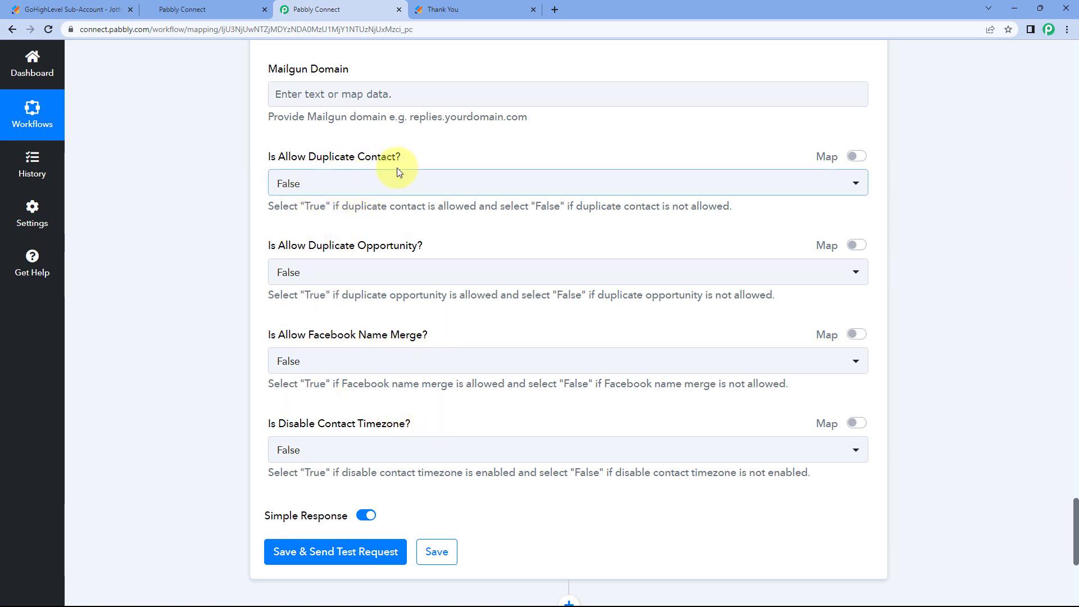
pyautogui.click(352, 185)
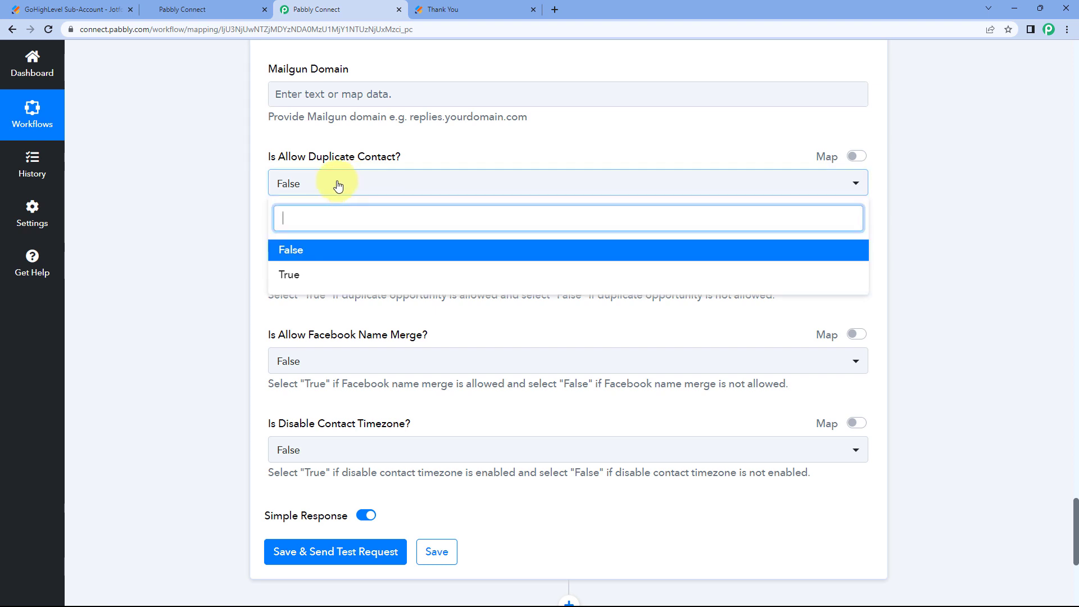
pyautogui.click(257, 174)
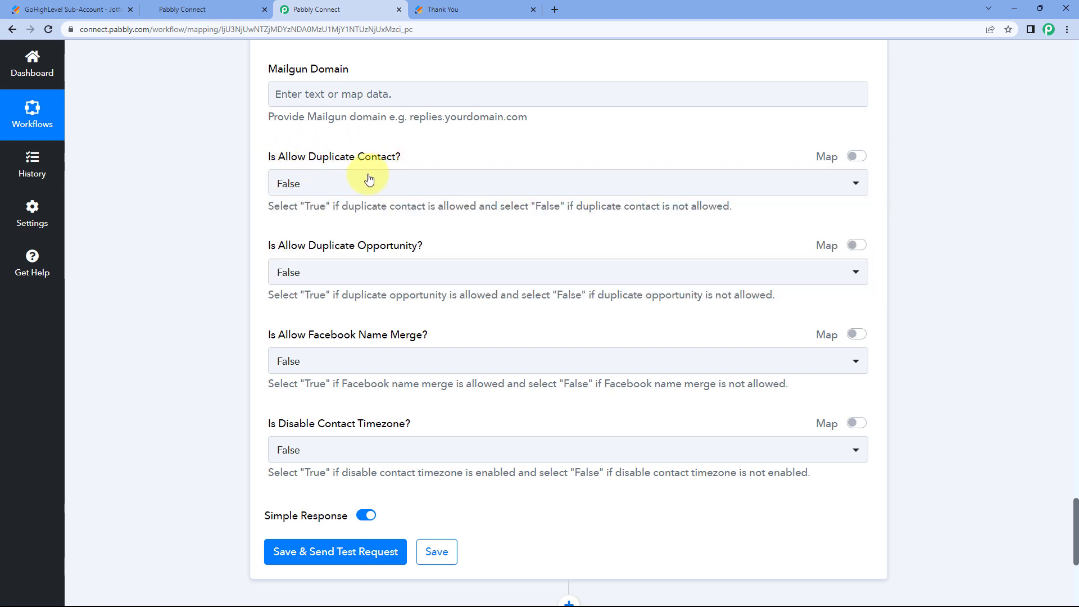
pyautogui.click(334, 185)
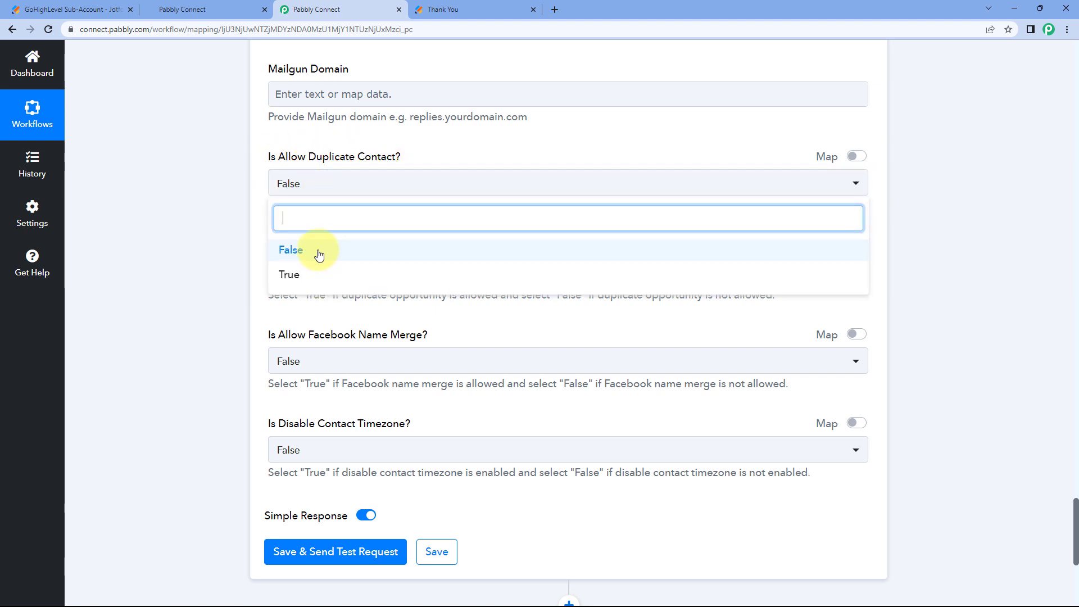
pyautogui.click(261, 232)
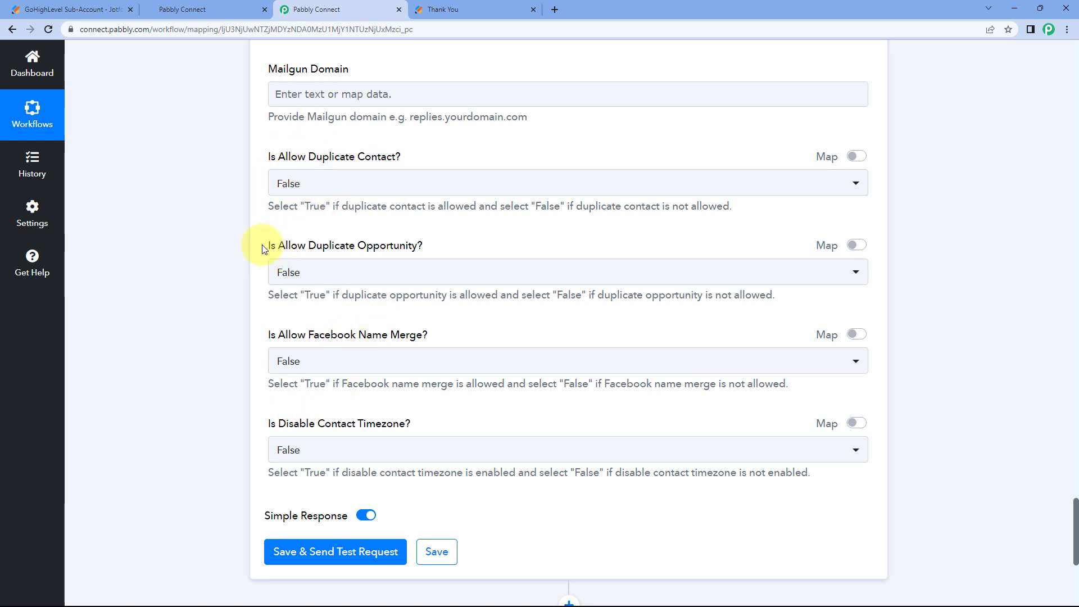
# Save the Create Location (Sub-Account) action, send a test request, and review the fields of the received response.
pyautogui.scroll(-5, 262, 331)
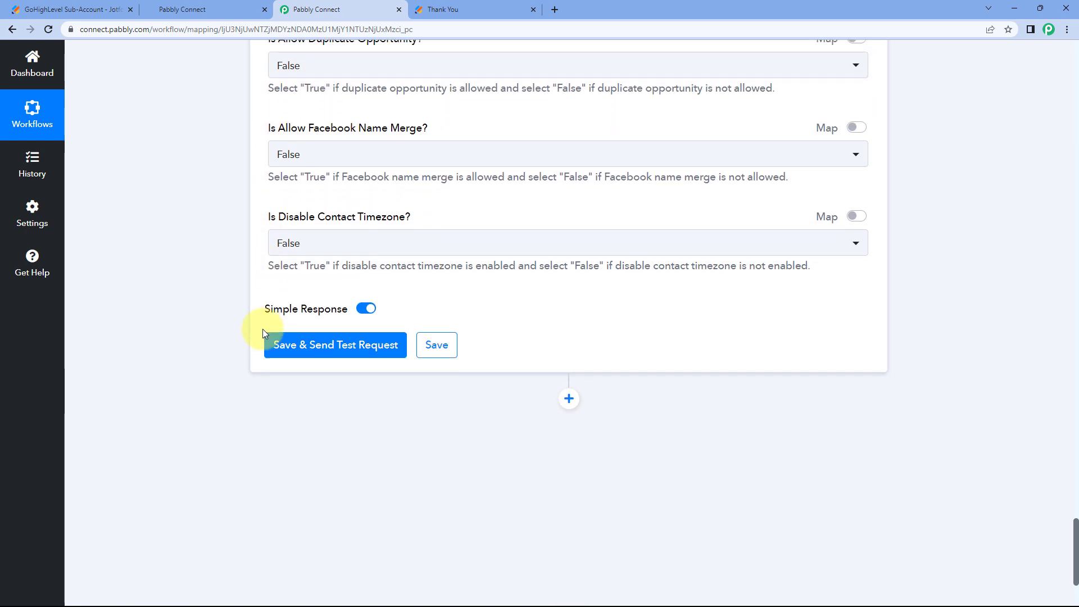
pyautogui.click(333, 272)
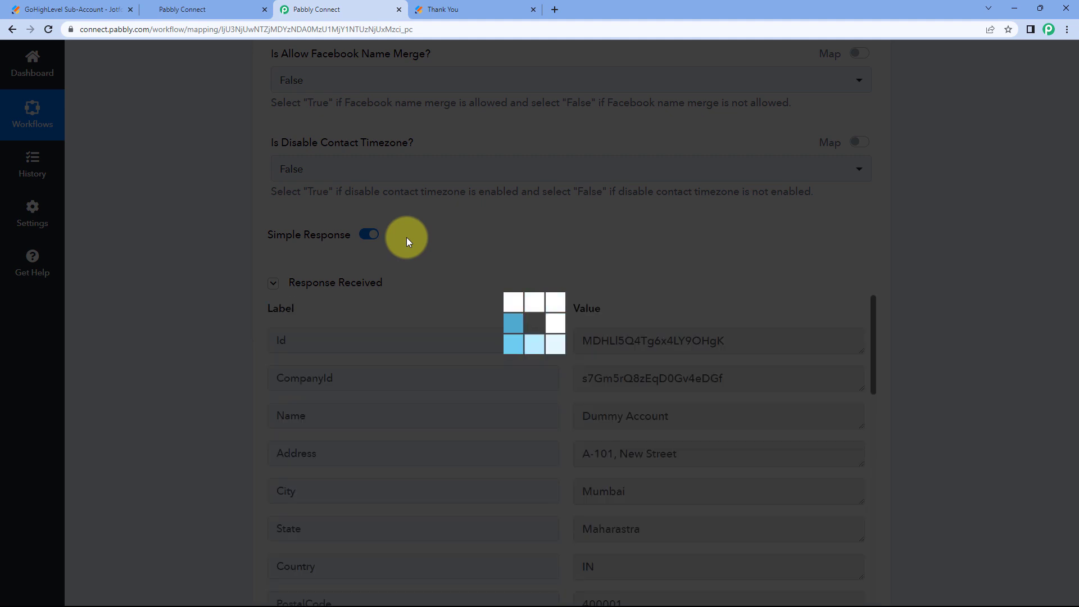
pyautogui.scroll(-1, 410, 241)
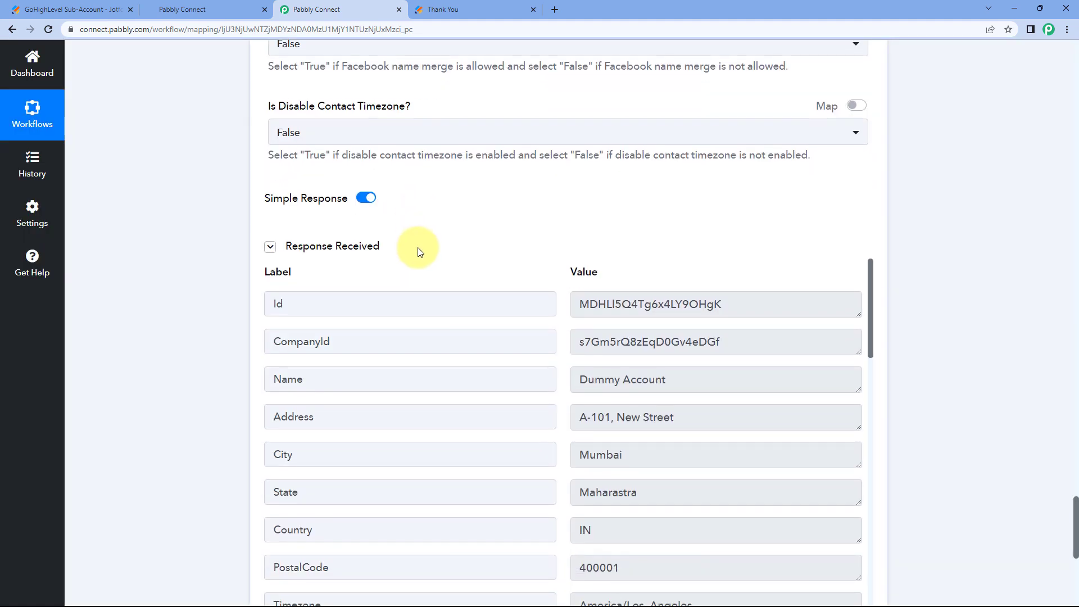
pyautogui.scroll(-1, 565, 350)
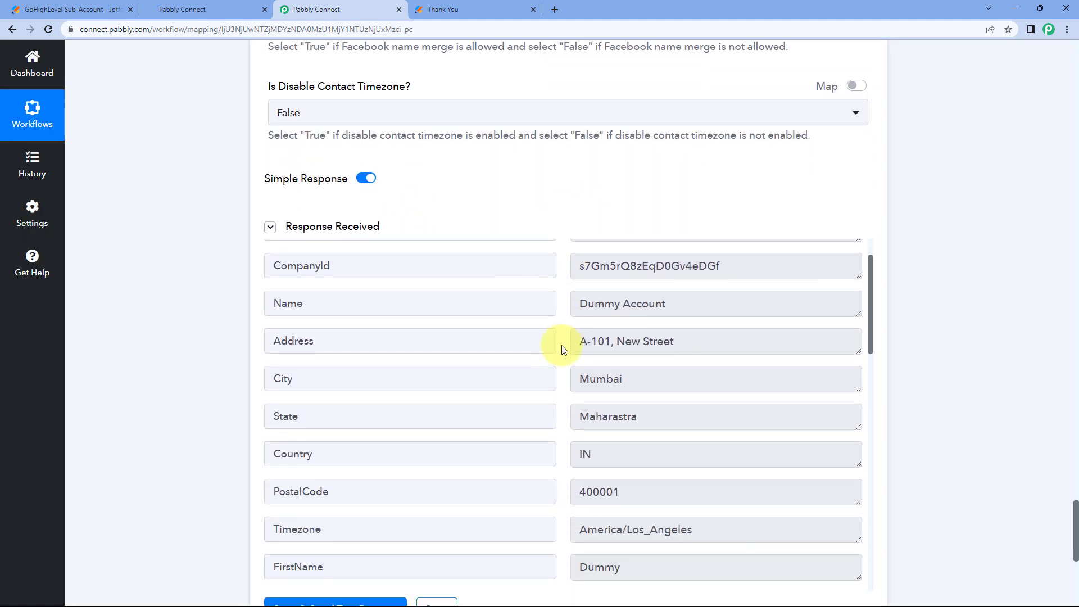
pyautogui.scroll(-1, 564, 350)
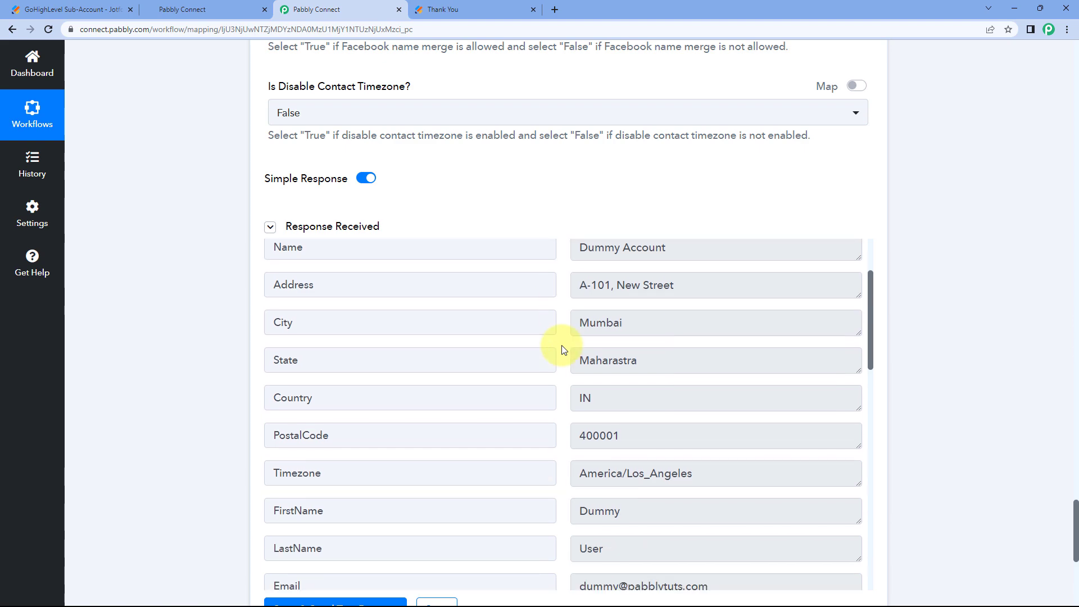
pyautogui.scroll(-2, 564, 350)
# Review the mapped sub-account fields from Prospect Info back up to Sub-Account/Location Name, glancing at the Jotform submission page.
pyautogui.scroll(12, 551, 338)
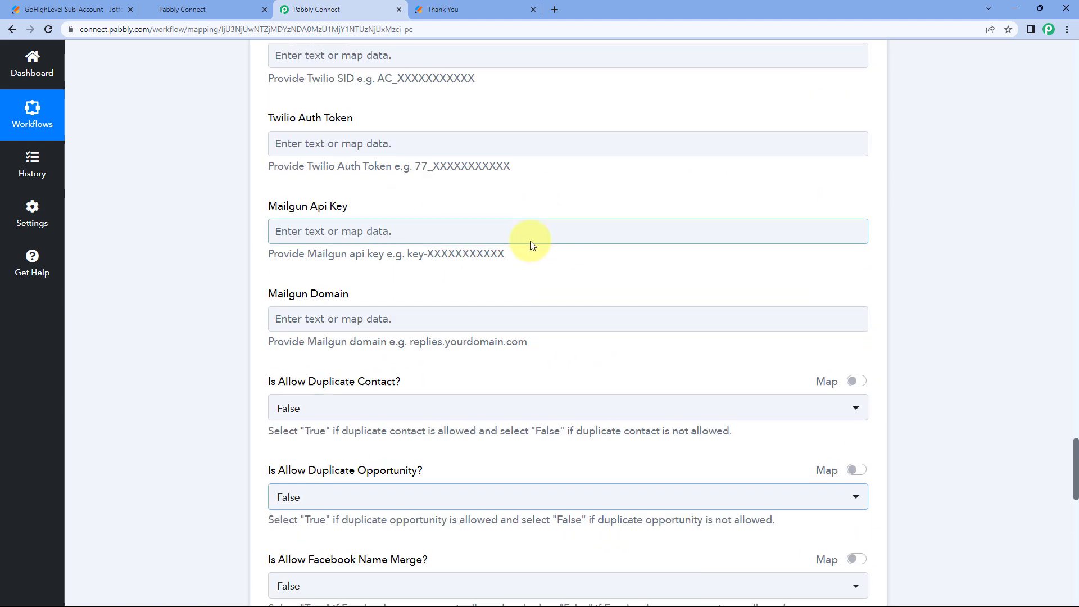
pyautogui.scroll(20, 531, 245)
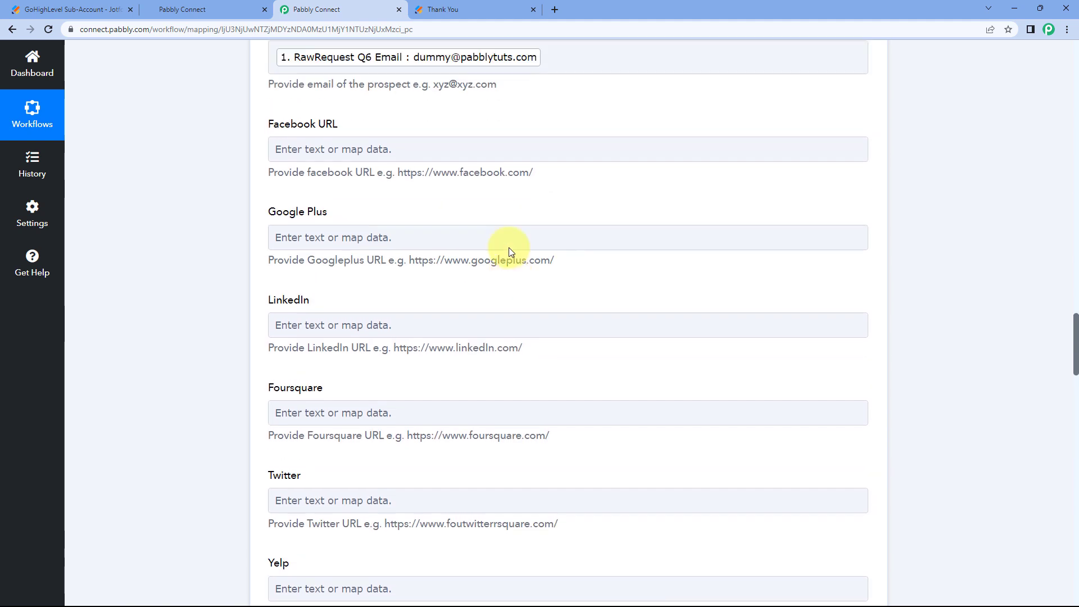
pyautogui.scroll(8, 508, 248)
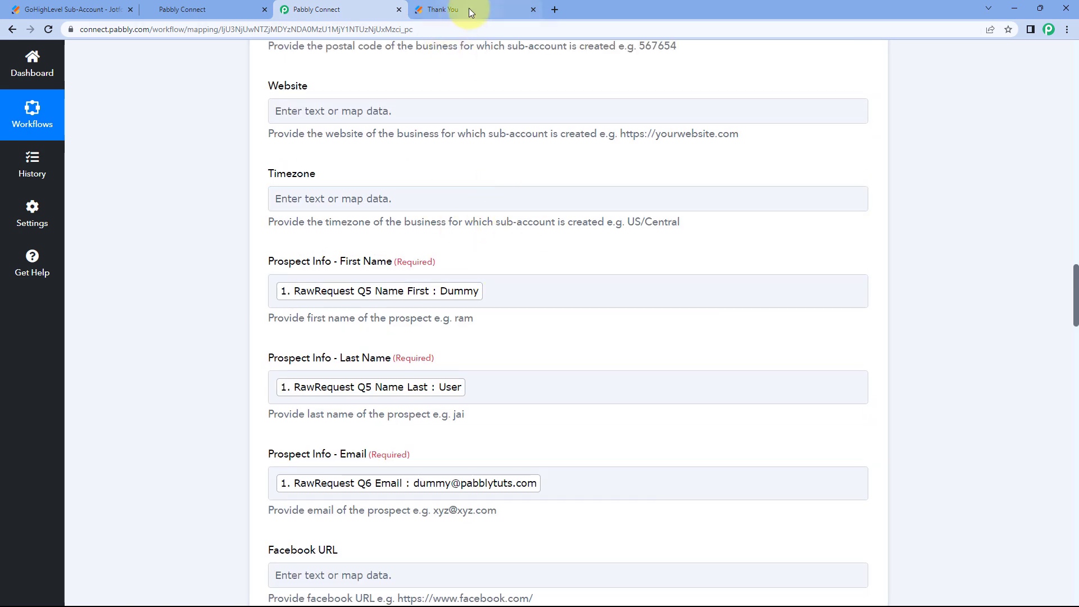
pyautogui.click(468, 10)
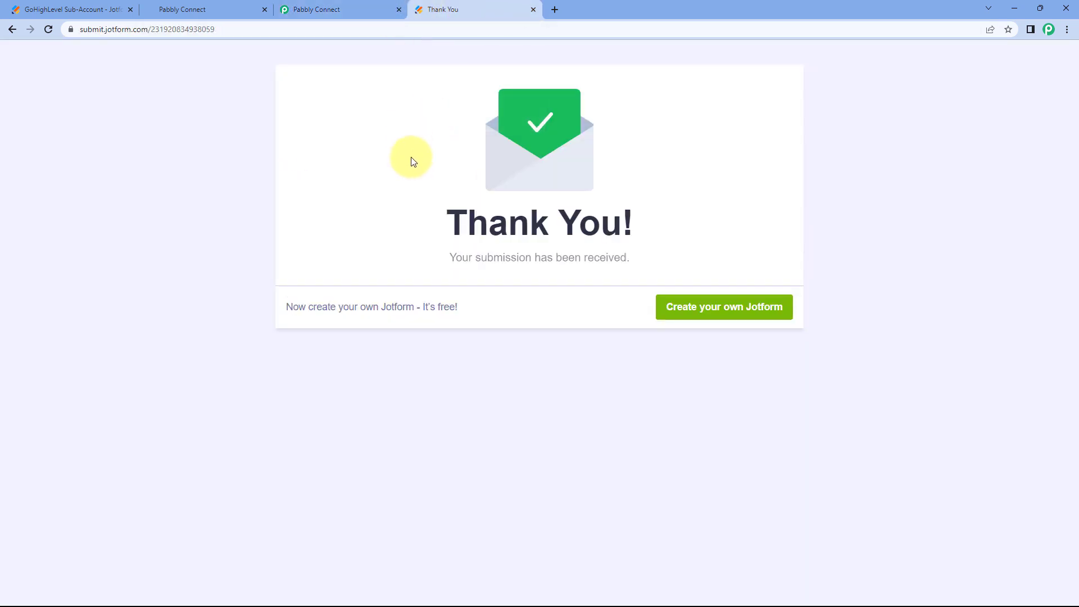
pyautogui.click(339, 9)
pyautogui.scroll(12, 218, 214)
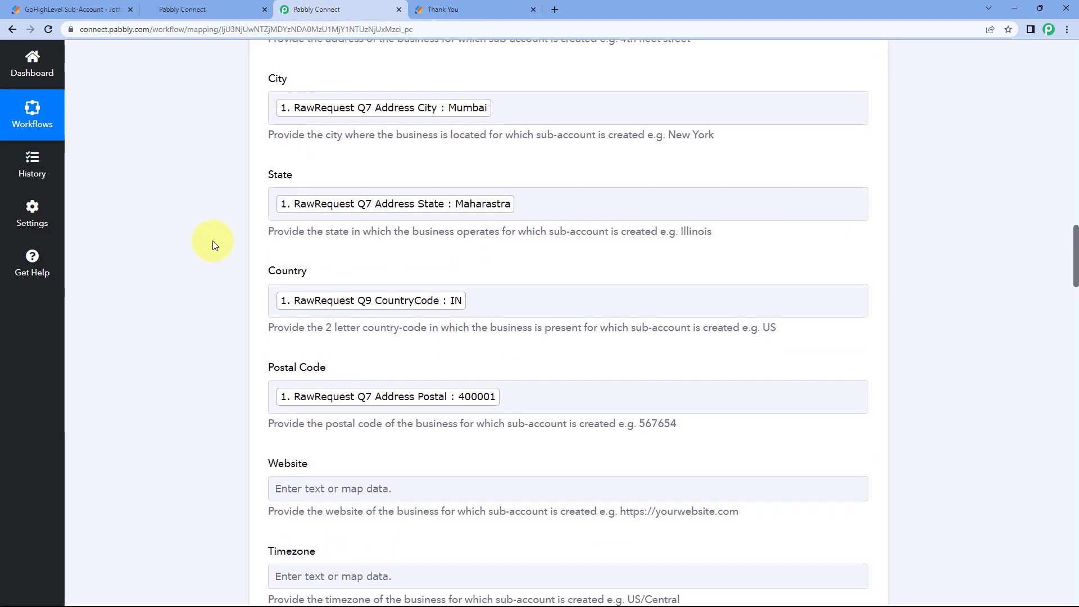
pyautogui.scroll(5, 213, 241)
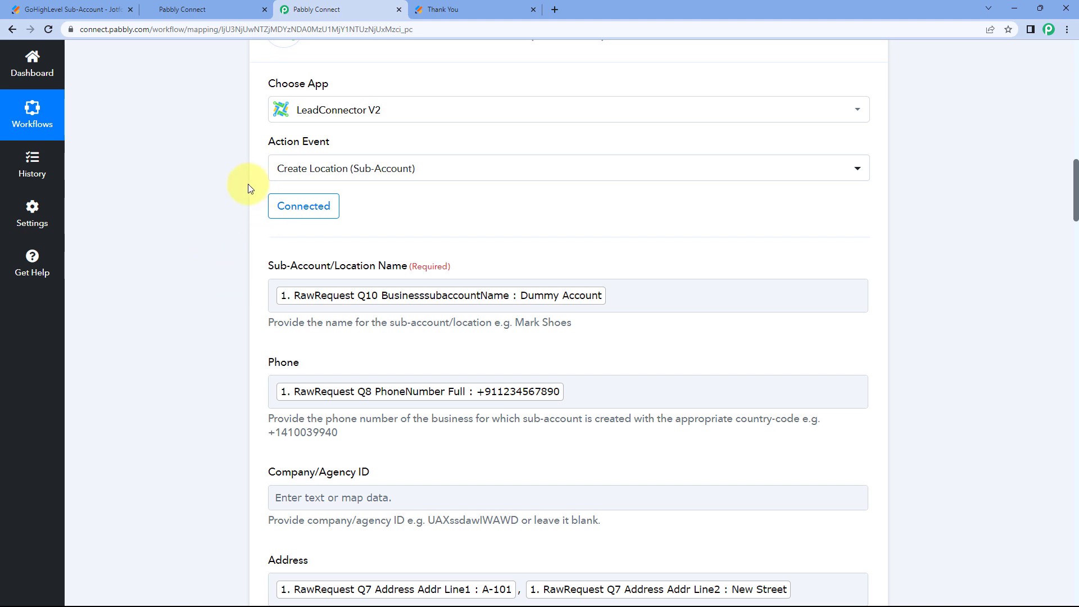
# Switch to GoHighLevel, open the Sub-Accounts list, and check the name, address and phone number of Dummy Account.
pyautogui.click(228, 14)
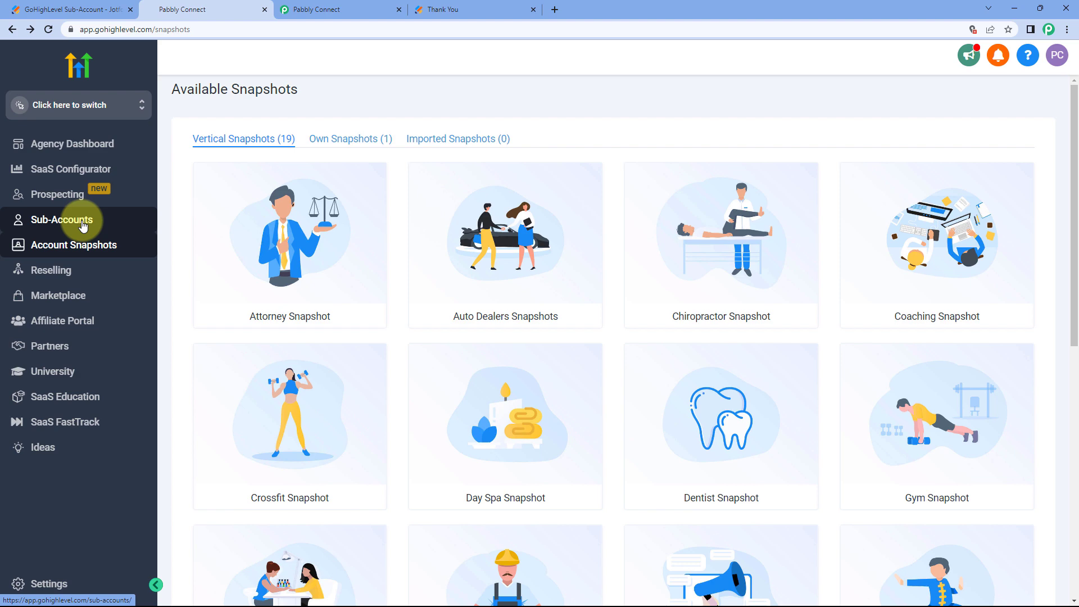
pyautogui.click(83, 225)
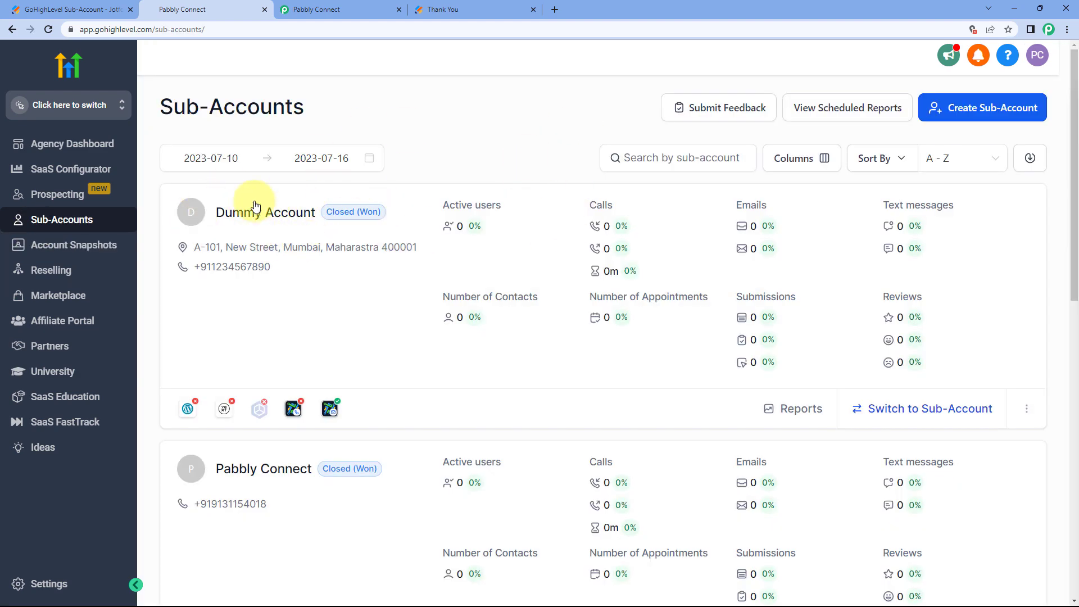
pyautogui.click(471, 8)
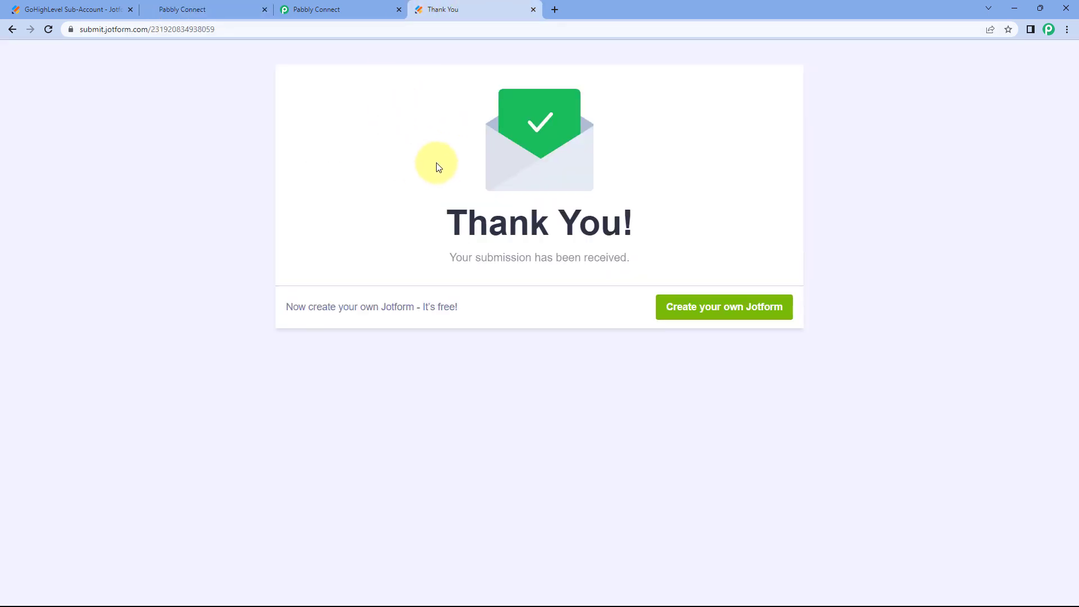
pyautogui.click(207, 6)
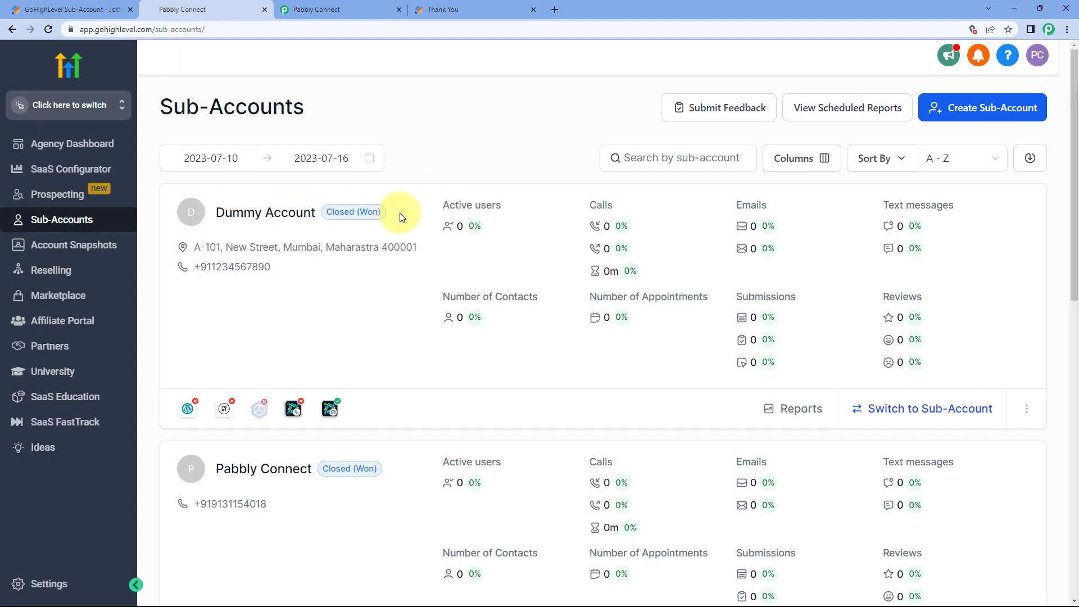
pyautogui.moveTo(315, 212); pyautogui.dragTo(219, 219)
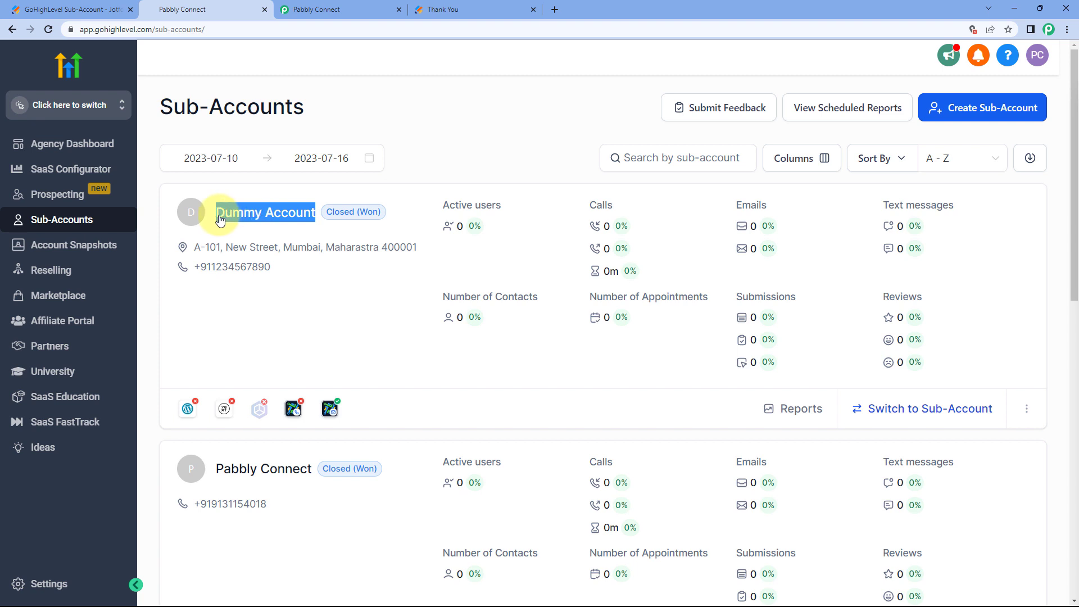
pyautogui.moveTo(271, 267); pyautogui.dragTo(180, 249)
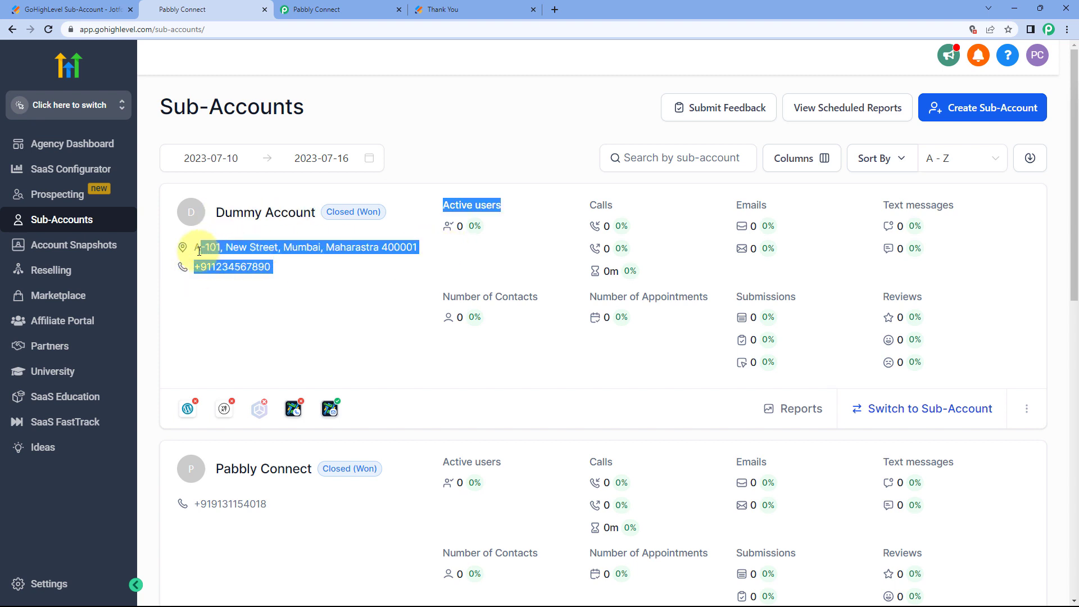
pyautogui.click(360, 306)
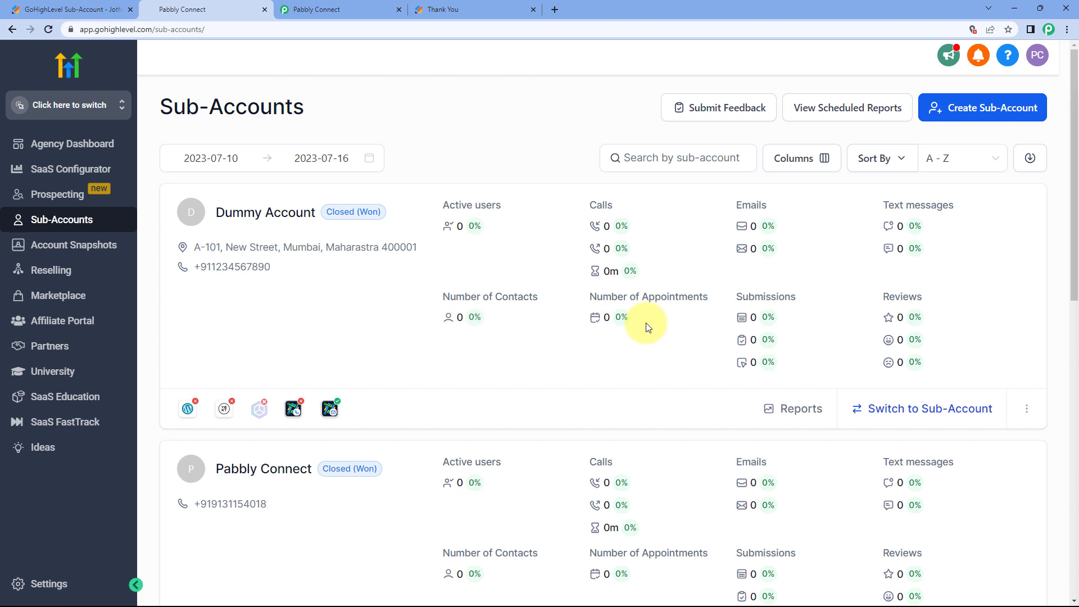
# Open the account details of Dummy Account and inspect its first name, last name, email address and phone number.
pyautogui.click(1026, 409)
pyautogui.click(484, 196)
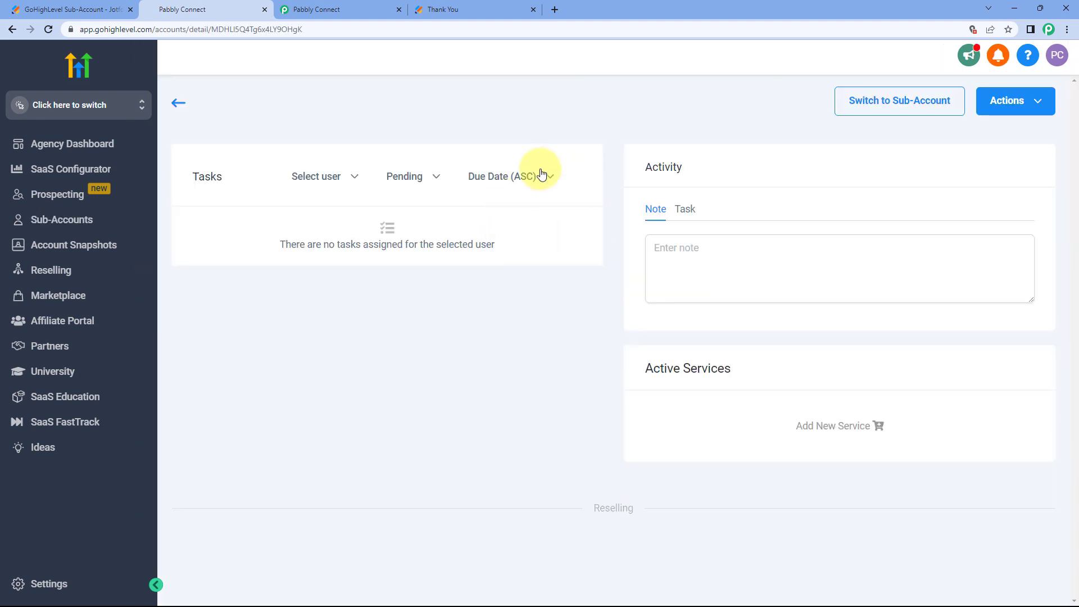
pyautogui.scroll(-2, 235, 175)
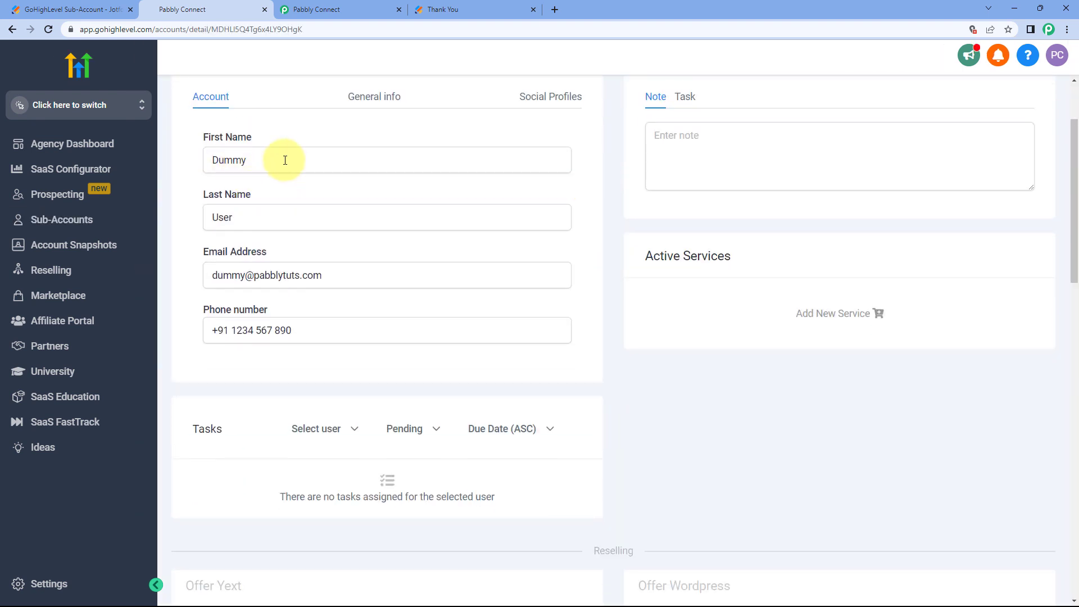
pyautogui.moveTo(270, 159); pyautogui.dragTo(212, 162)
pyautogui.moveTo(260, 214); pyautogui.dragTo(197, 216)
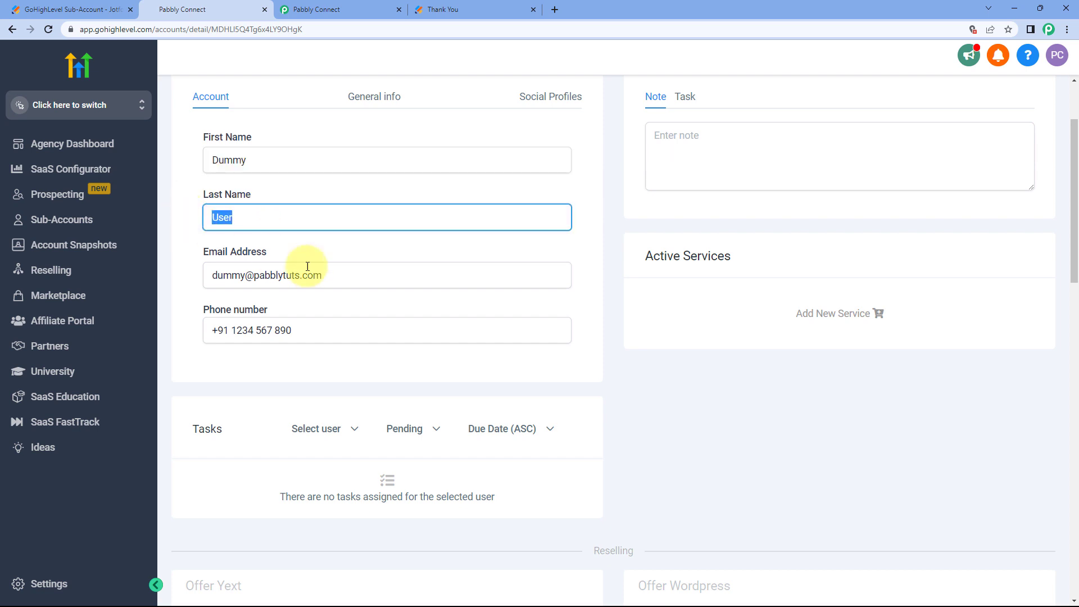
pyautogui.moveTo(355, 275); pyautogui.dragTo(186, 274)
pyautogui.moveTo(328, 330); pyautogui.dragTo(184, 301)
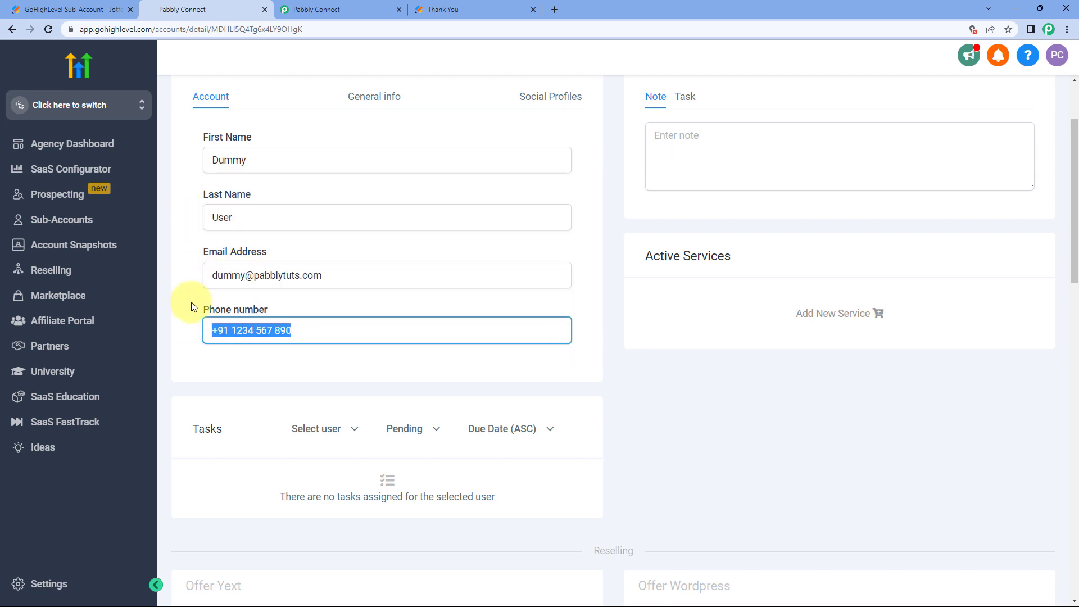
pyautogui.click(183, 301)
pyautogui.scroll(-3, 588, 296)
pyautogui.scroll(1, 618, 301)
pyautogui.scroll(4, 618, 300)
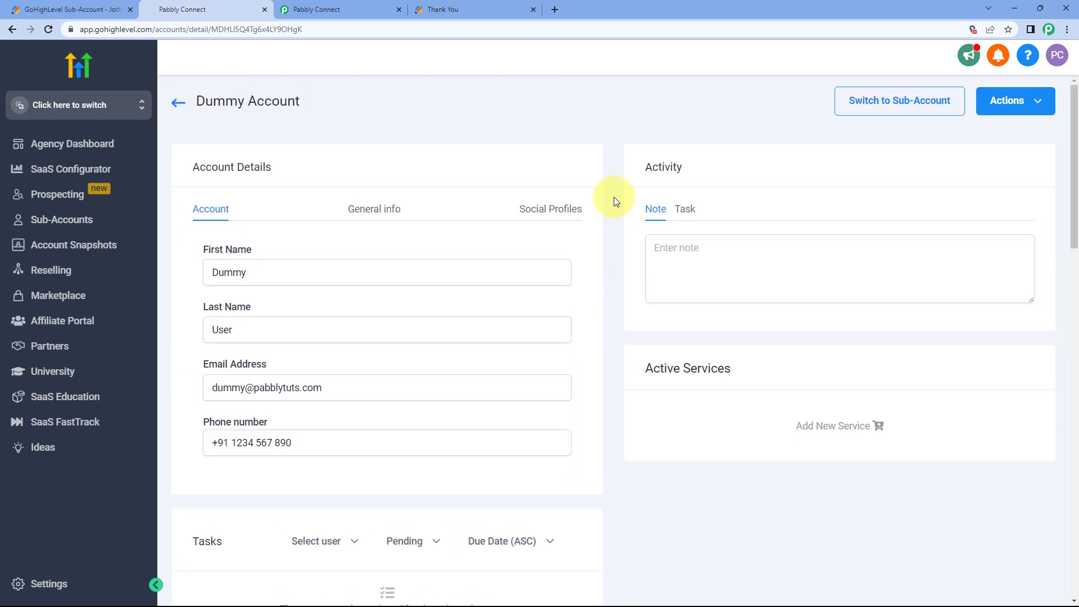
# Return to the Pabbly Connect workflow and collapse both the LeadConnector V2 action and the Capture Webhook trigger.
pyautogui.click(486, 9)
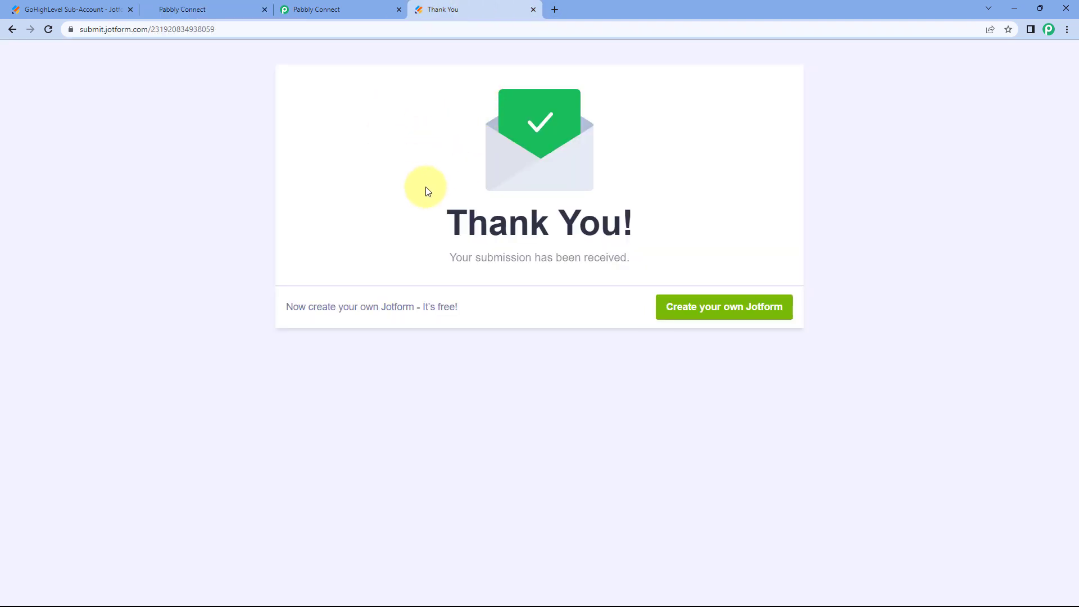
pyautogui.click(237, 7)
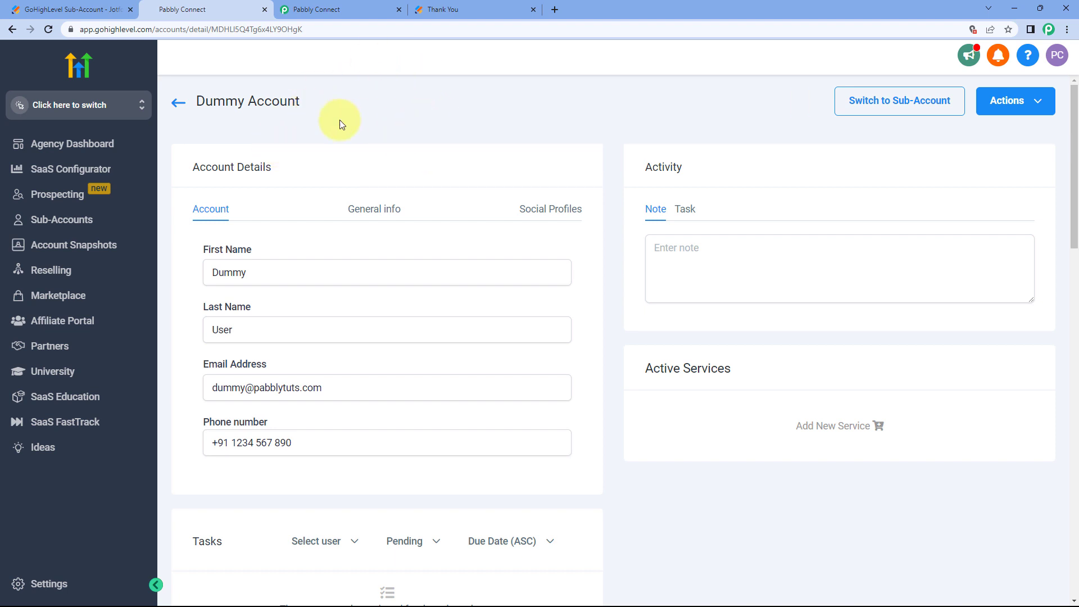
pyautogui.click(352, 9)
pyautogui.scroll(4, 903, 272)
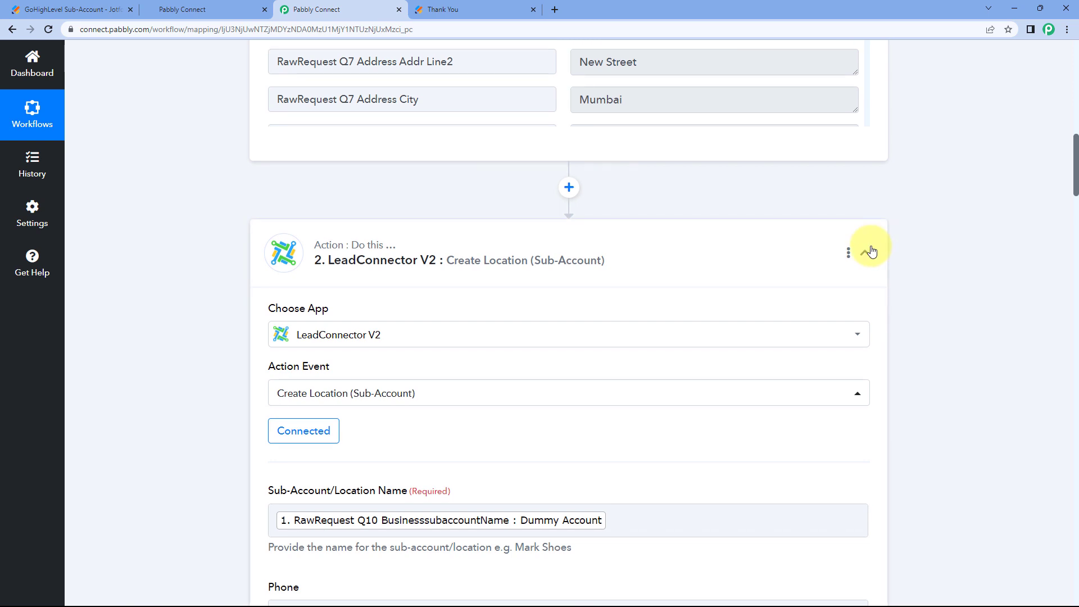
pyautogui.click(865, 248)
pyautogui.scroll(5, 902, 252)
pyautogui.scroll(6, 901, 256)
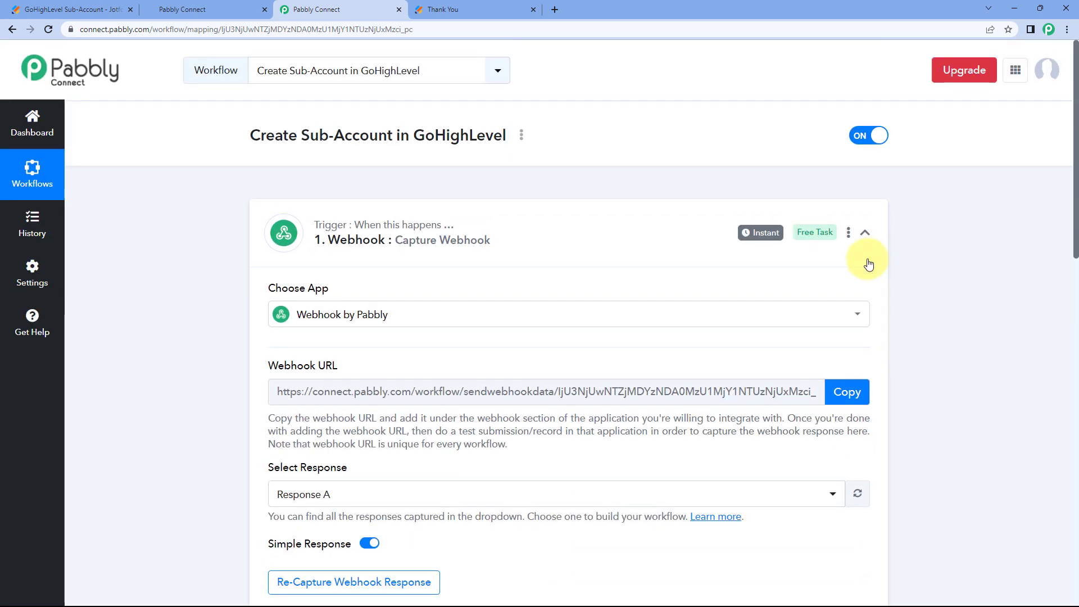
pyautogui.click(865, 232)
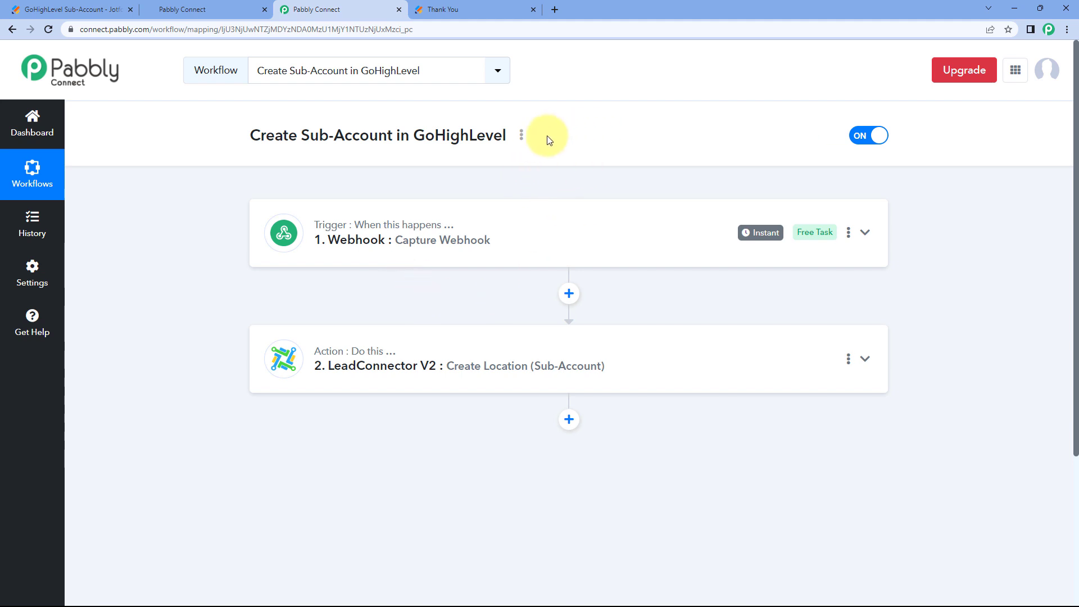
# Switch to the Jotform submission page and reload it to get a blank GoHighLevel Sub-Account form.
pyautogui.click(454, 4)
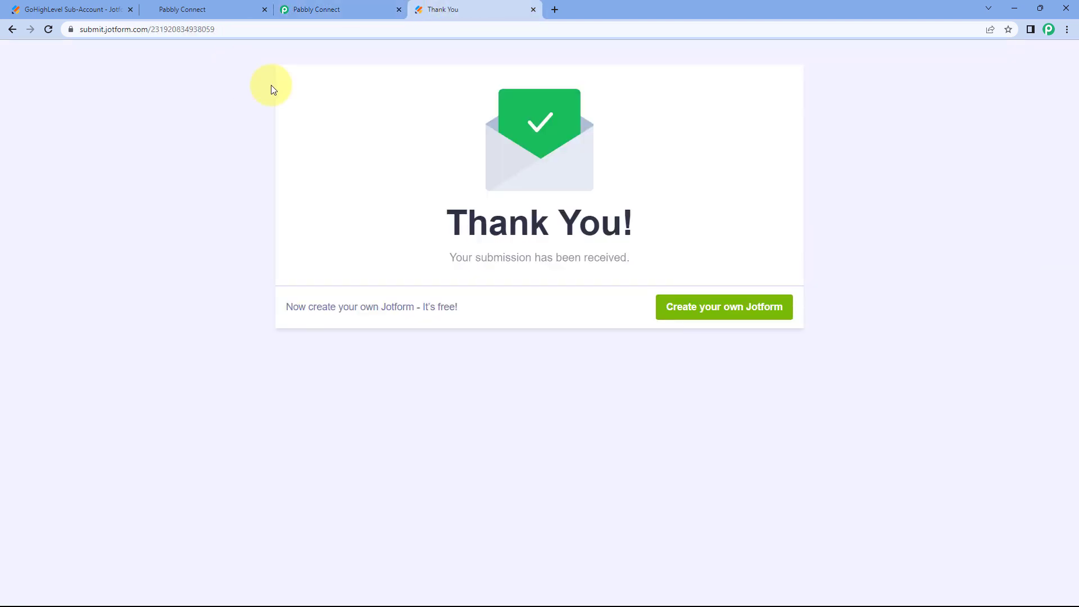
pyautogui.click(48, 30)
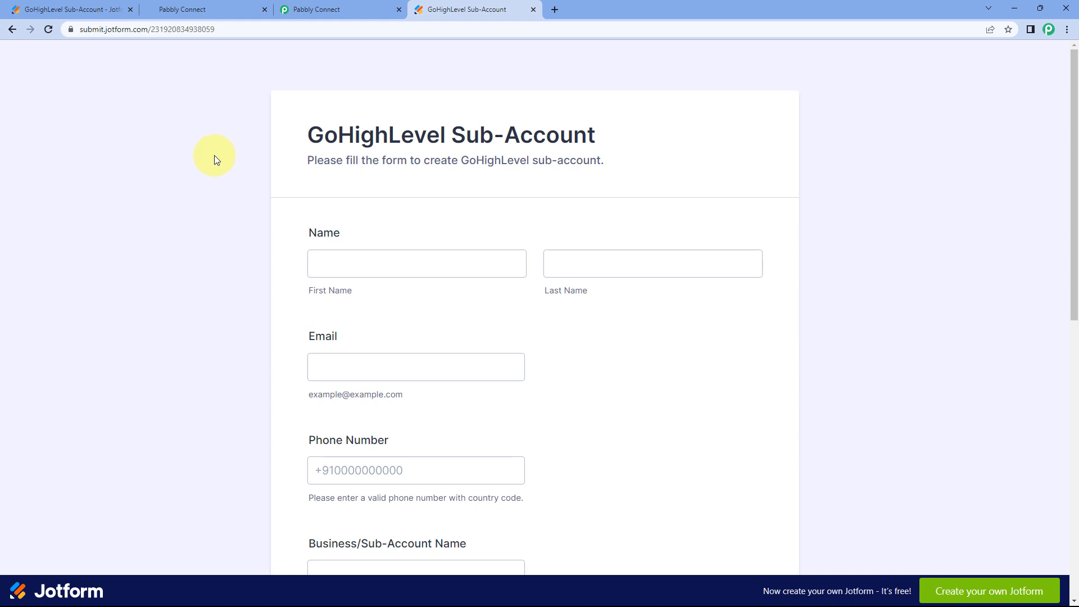
# Fill in the first name and last name on the GoHighLevel Sub-Account form with the saved demo entries.
pyautogui.scroll(-1, 235, 183)
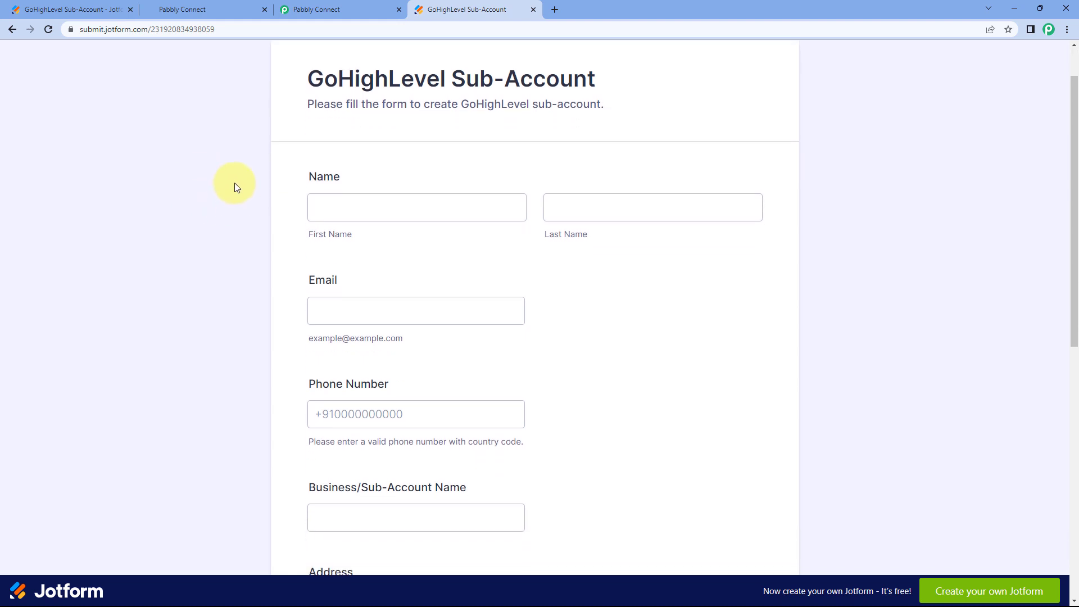
pyautogui.click(375, 207)
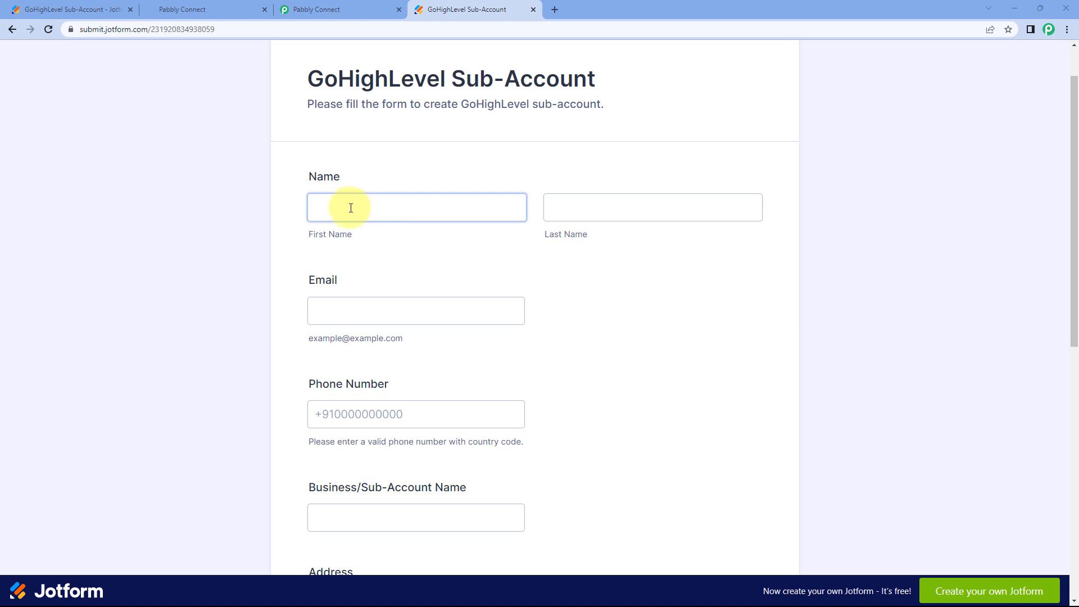
pyautogui.click(350, 207)
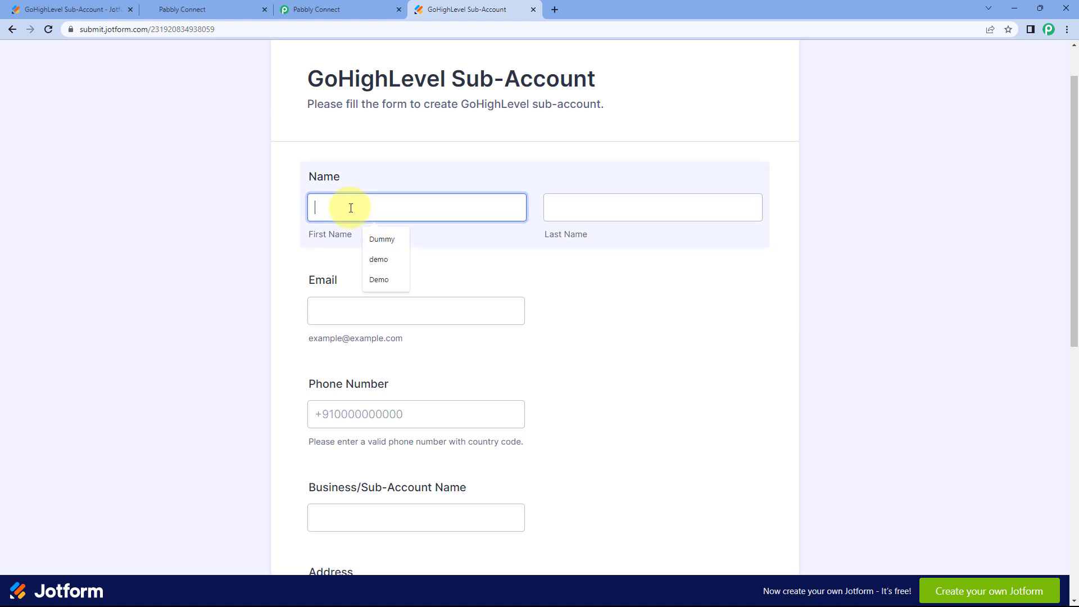
pyautogui.click(392, 275)
pyautogui.click(597, 210)
pyautogui.click(616, 238)
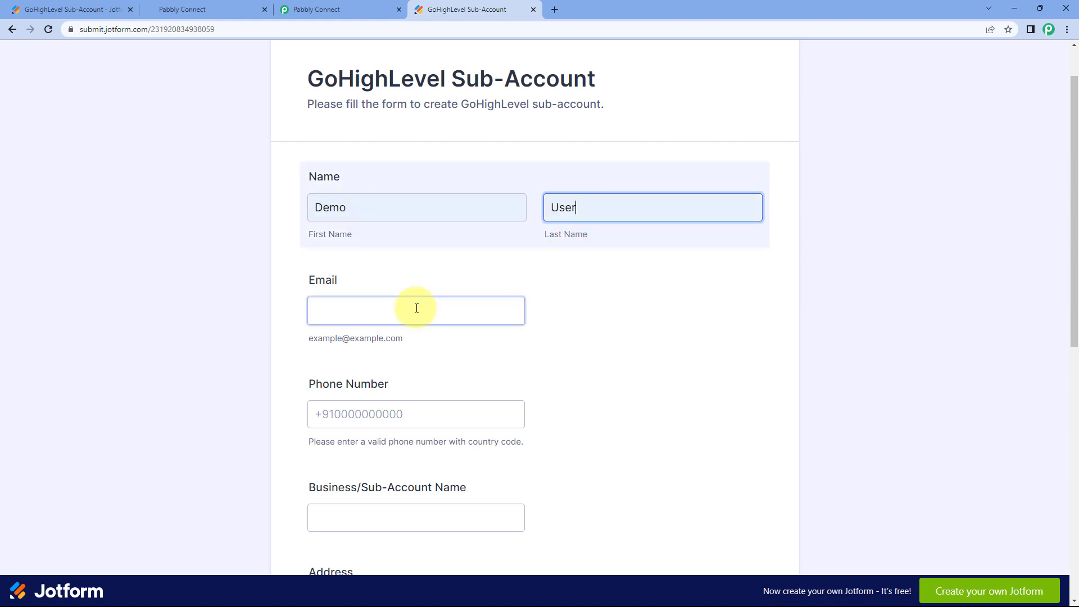
# Fill in the demo contact's email address and the phone number with country code.
pyautogui.click(414, 311)
pyautogui.click(394, 342)
pyautogui.scroll(-3, 272, 311)
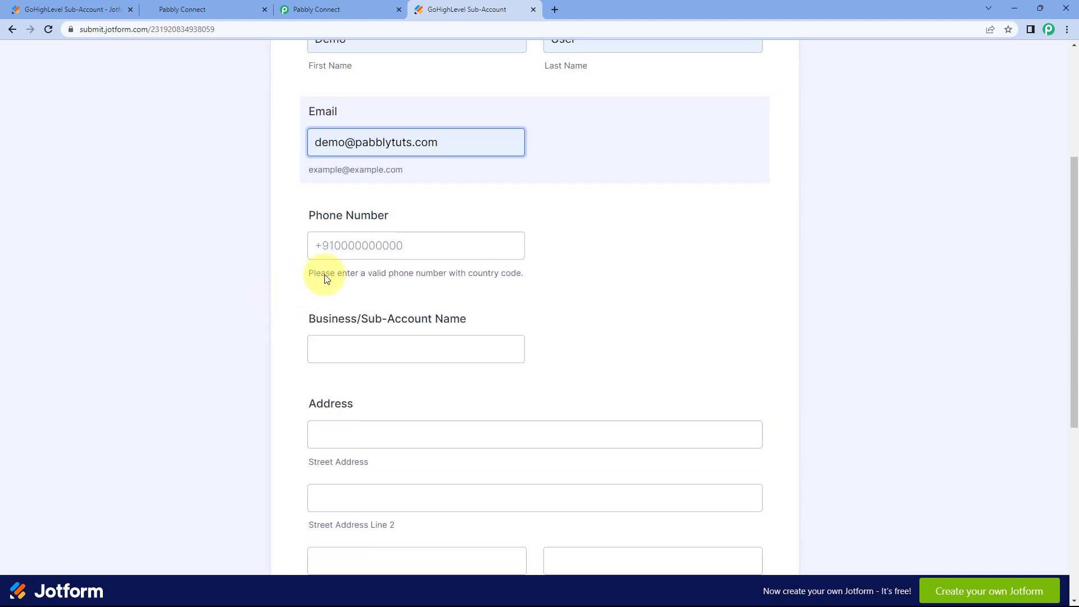
pyautogui.click(361, 248)
pyautogui.click(393, 296)
# Set the Business/Sub-Account Name to Demo User Account.
pyautogui.click(362, 352)
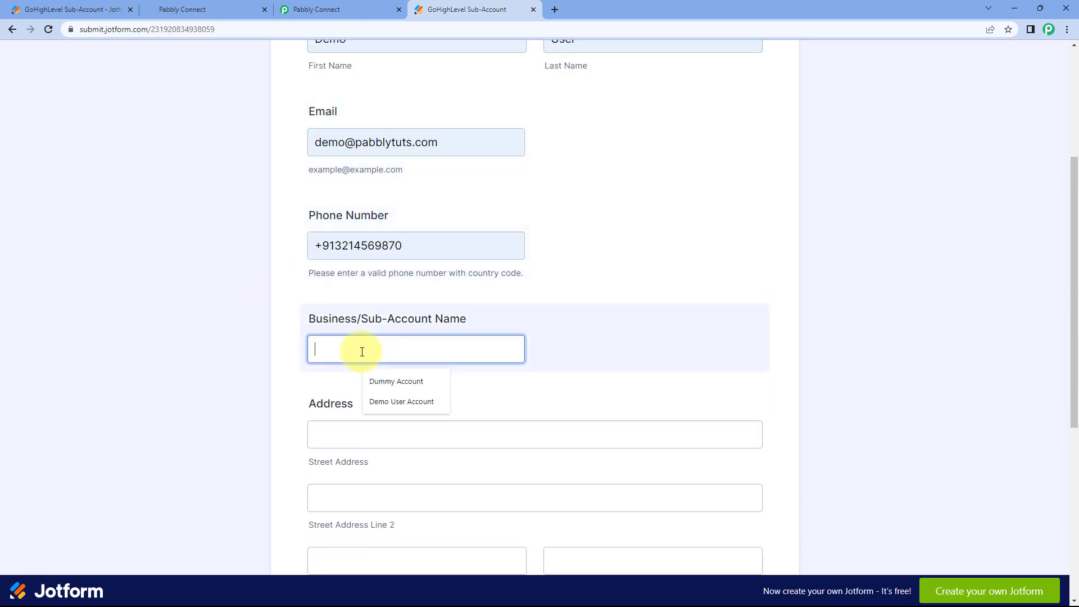
pyautogui.click(389, 399)
pyautogui.scroll(-2, 241, 305)
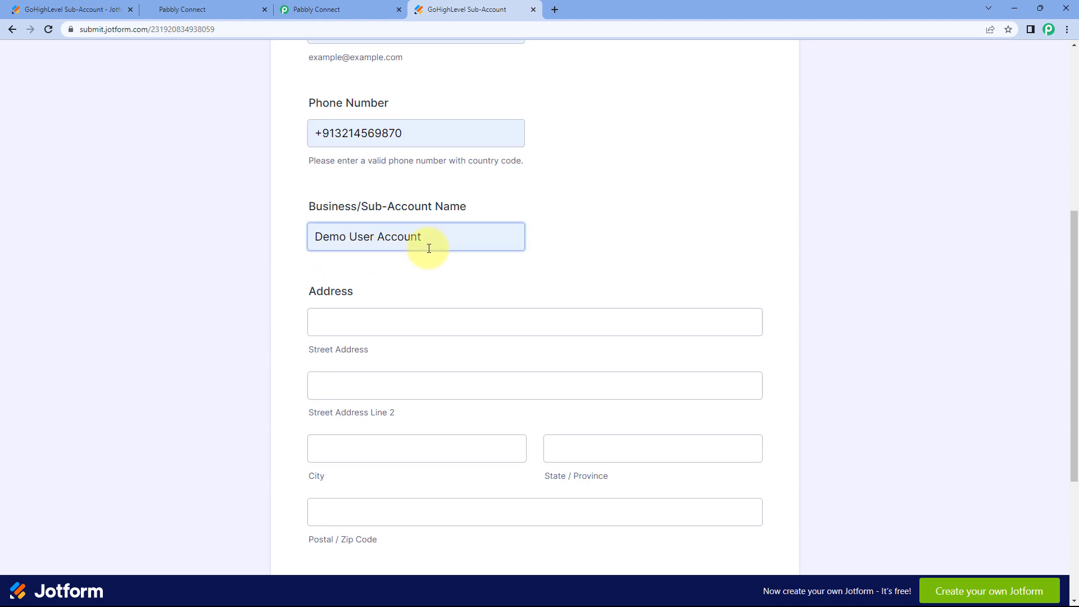
# Fill in the demo contact's full address, including both street lines, city, state and postal code.
pyautogui.scroll(-2, 419, 236)
pyautogui.click(414, 210)
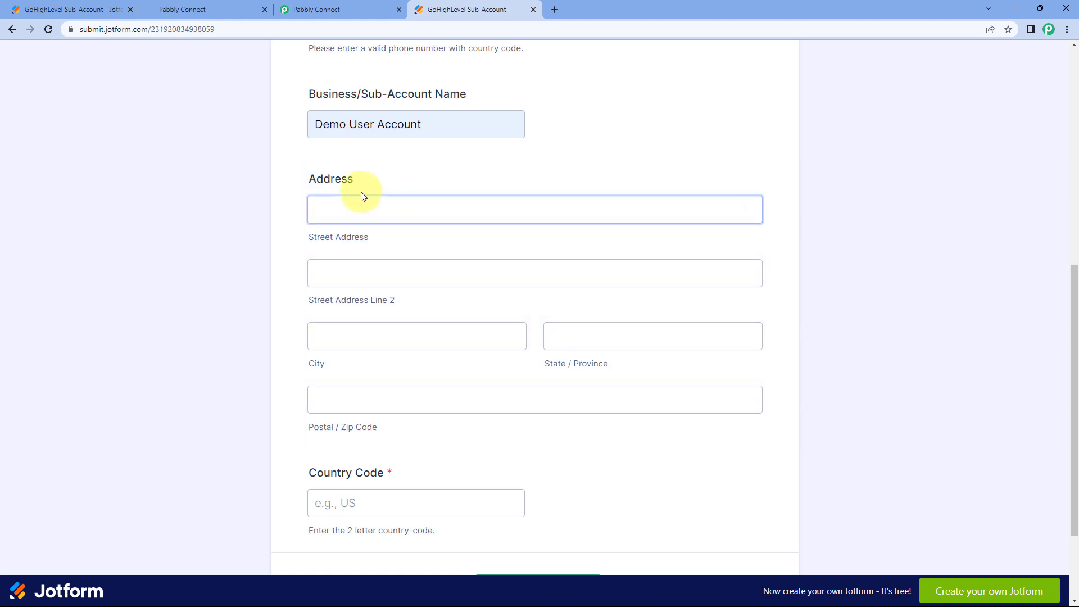
pyautogui.click(352, 251)
pyautogui.click(337, 273)
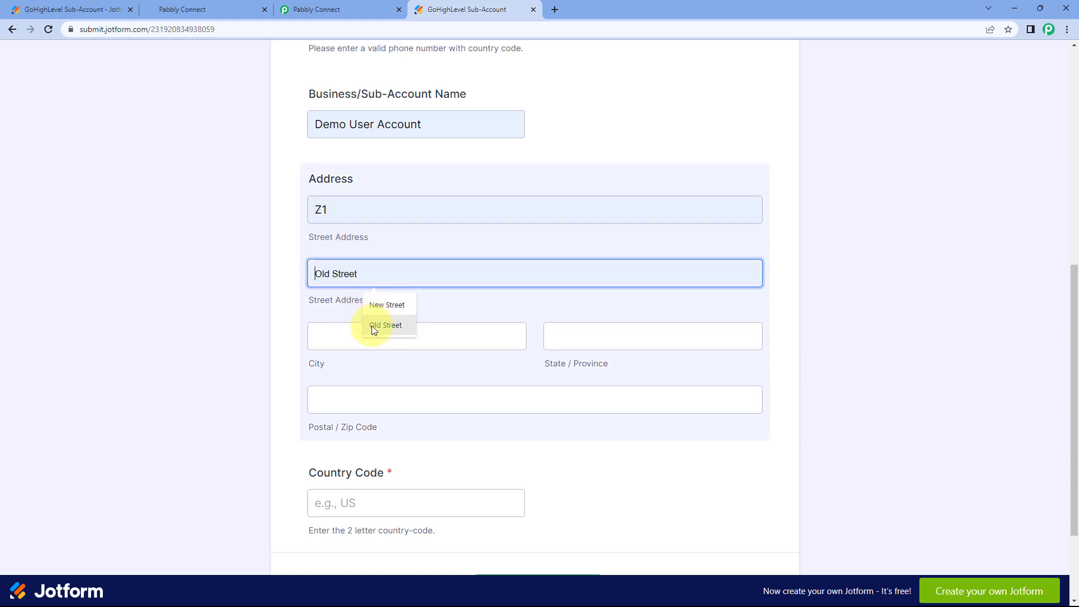
pyautogui.click(373, 326)
pyautogui.click(368, 337)
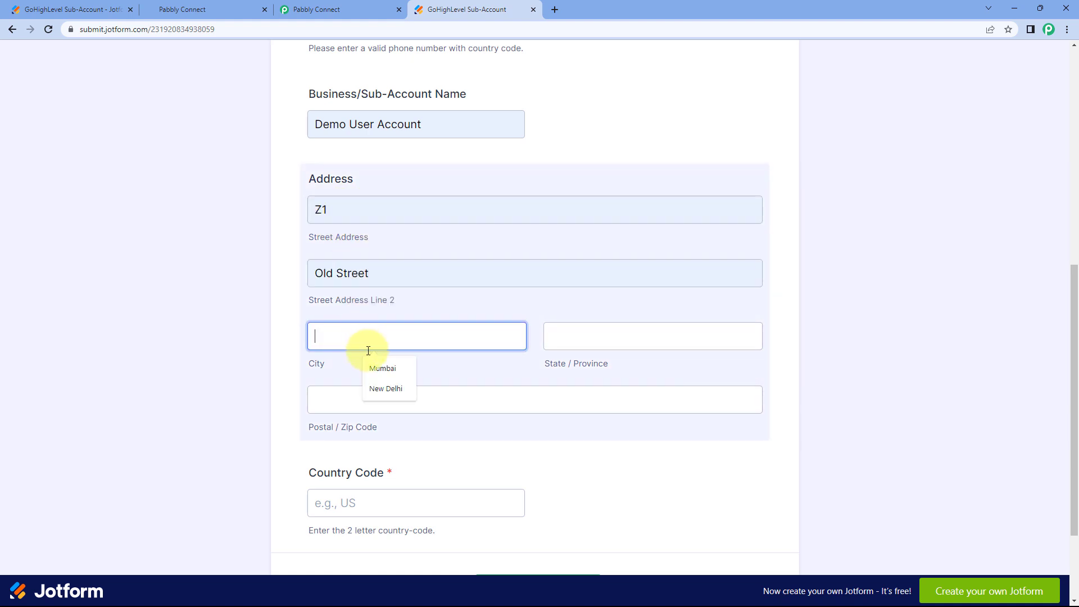
pyautogui.click(630, 342)
pyautogui.click(619, 385)
pyautogui.click(385, 399)
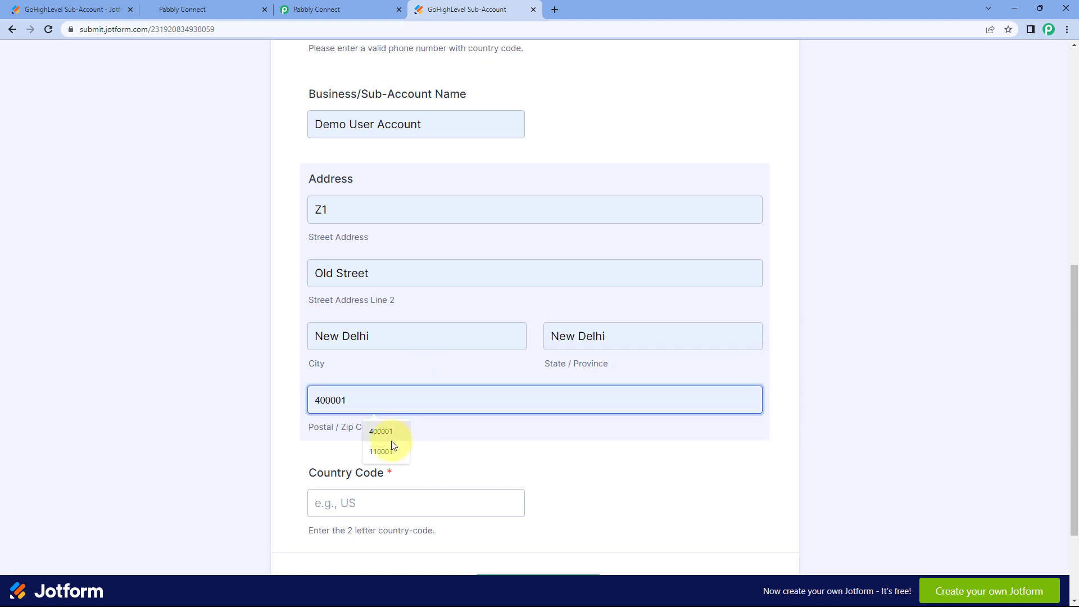
pyautogui.click(368, 451)
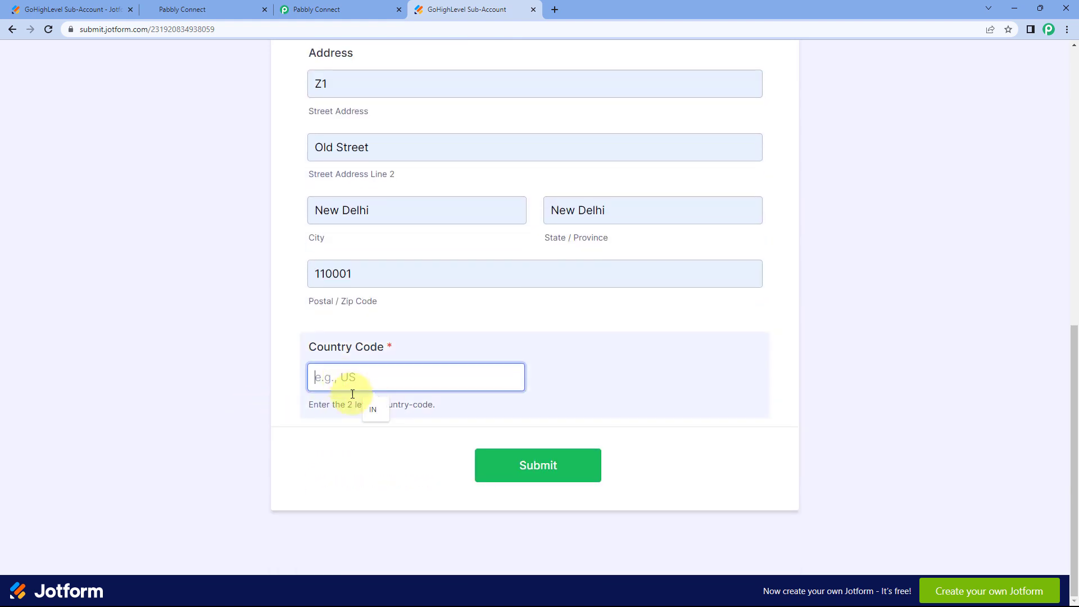
# Set the Country Code to IN, submit the form, and decline the browser's offer to save the address.
pyautogui.write('IN')
pyautogui.click(544, 464)
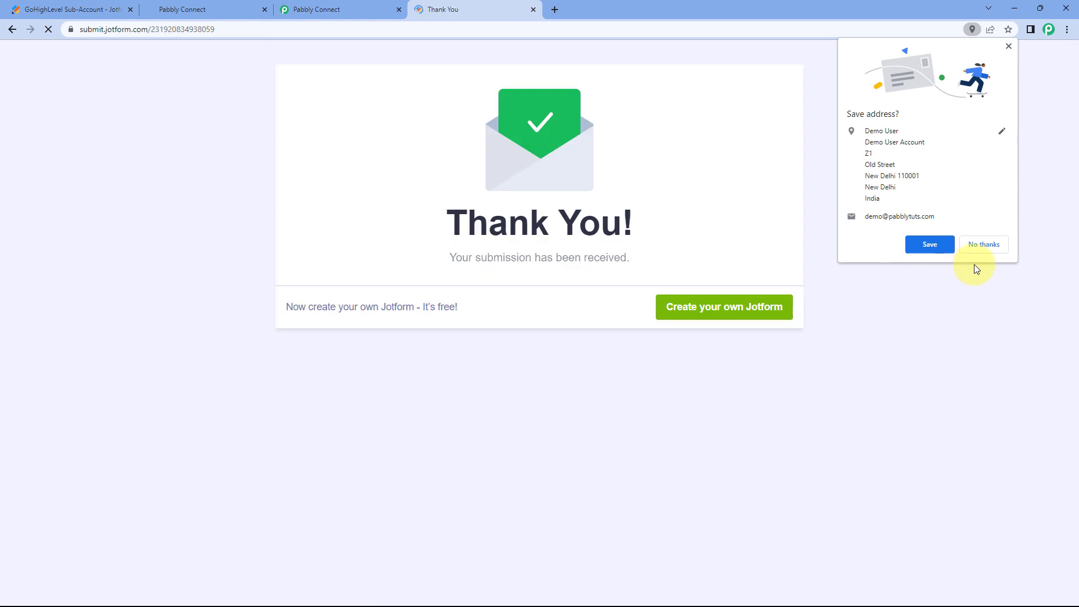
pyautogui.click(980, 243)
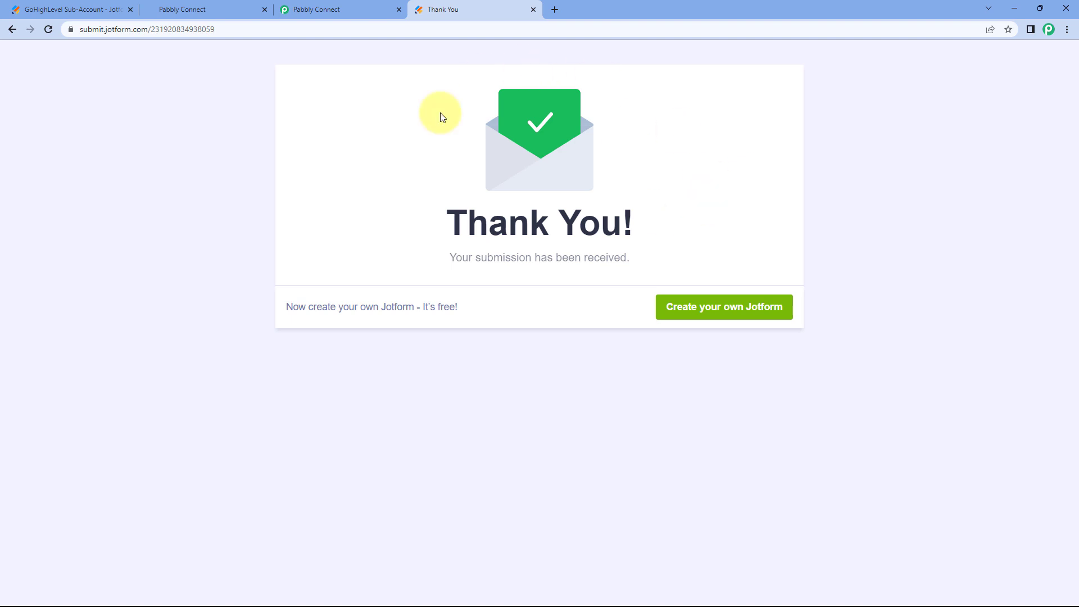
# Look over the workflow in Pabbly Connect and switch to GoHighLevel, going back from Dummy Account to the Sub-Accounts list.
pyautogui.click(322, 3)
pyautogui.click(481, 7)
pyautogui.click(373, 9)
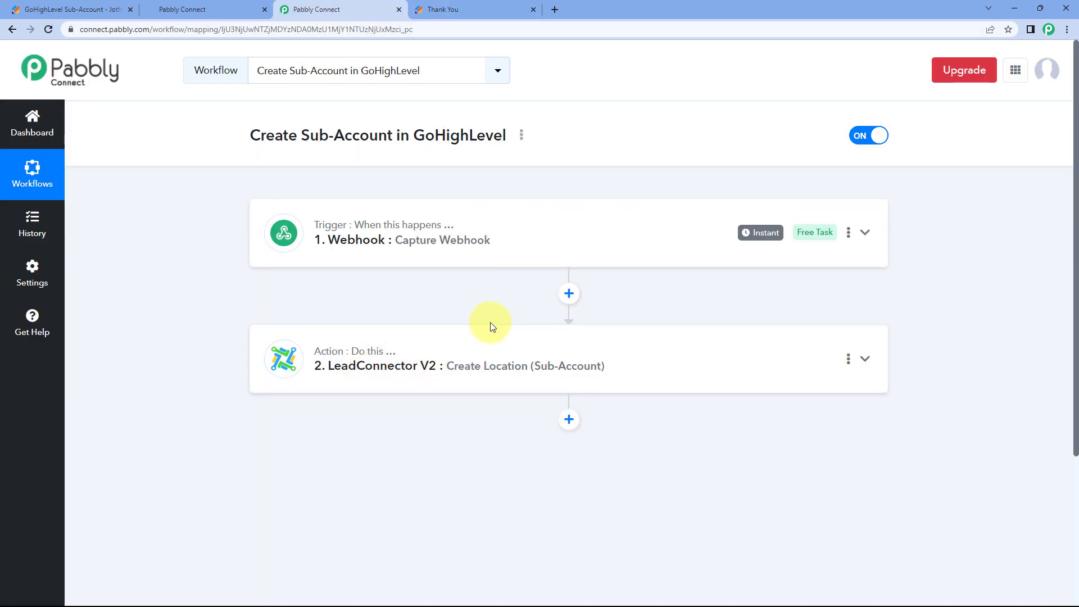
pyautogui.click(224, 3)
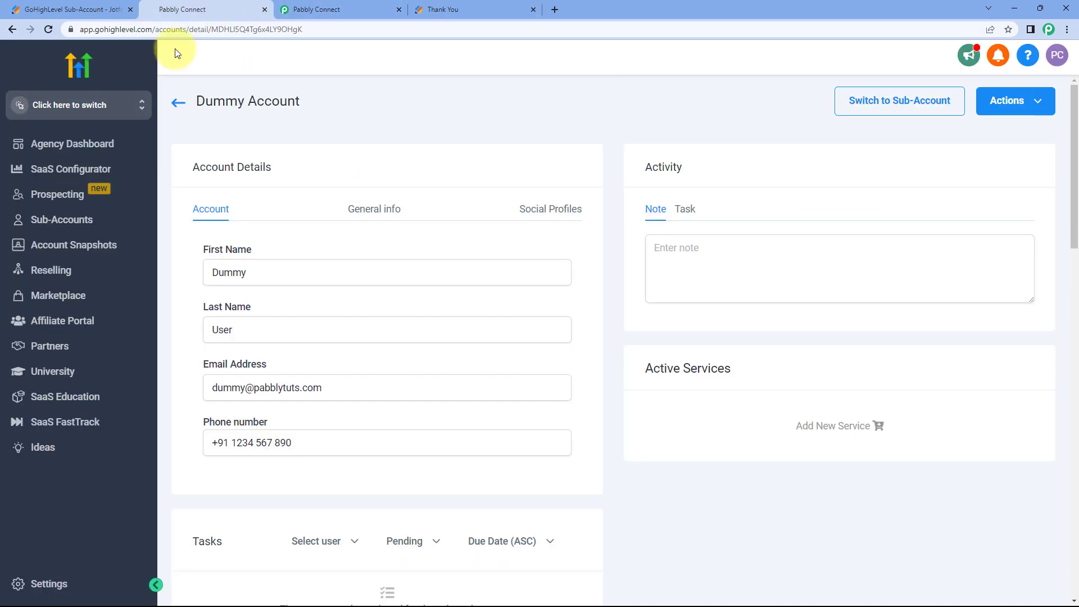
pyautogui.click(180, 107)
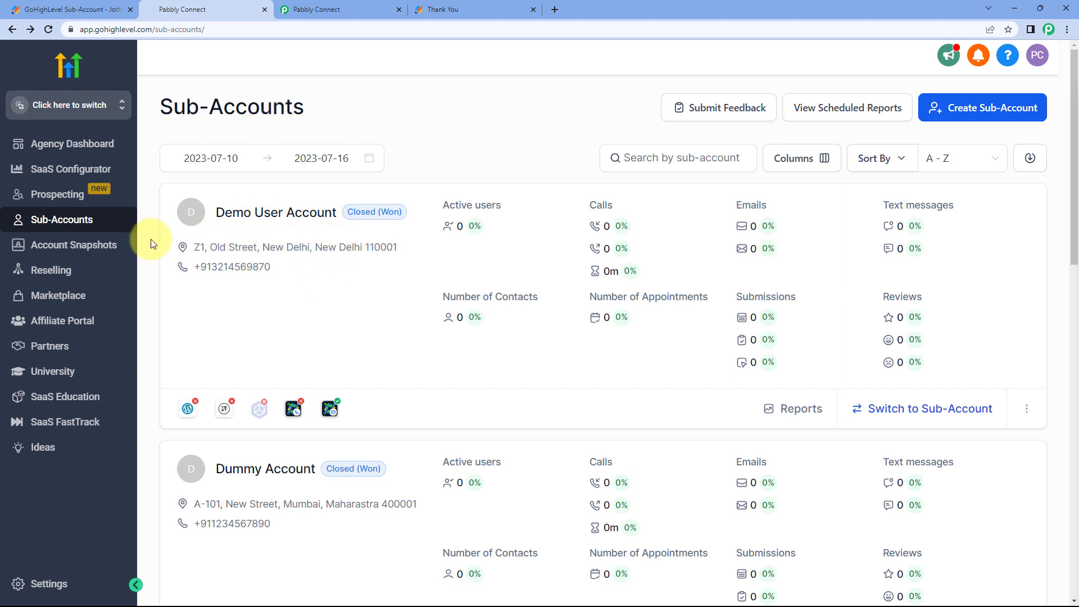
# Revisit the Jotform confirmation page and check the name, address and phone number of Demo User Account in GoHighLevel.
pyautogui.click(482, 8)
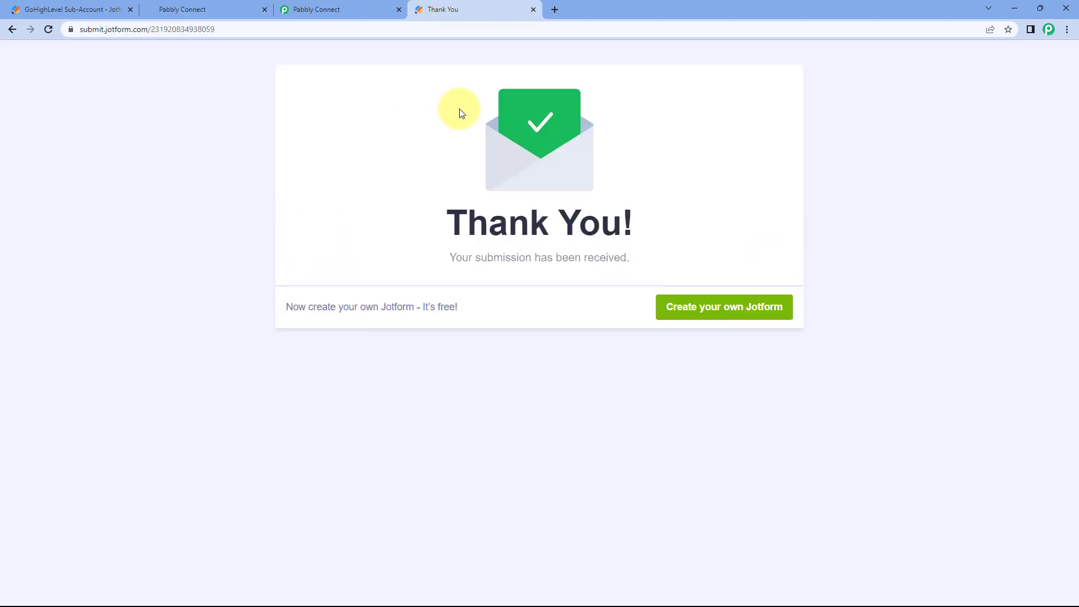
pyautogui.click(217, 7)
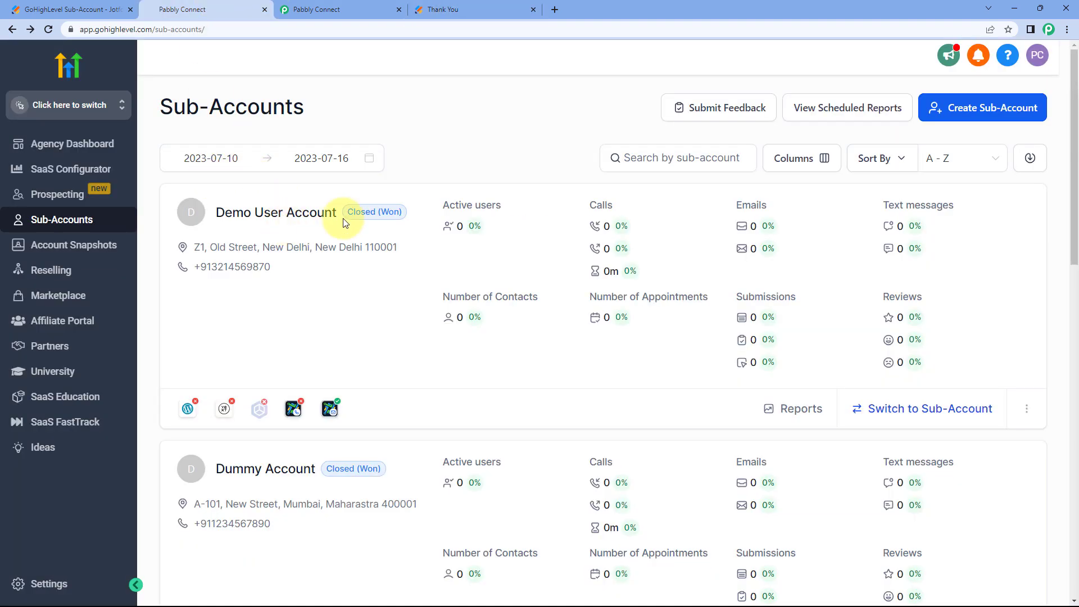
pyautogui.moveTo(336, 212); pyautogui.dragTo(216, 213)
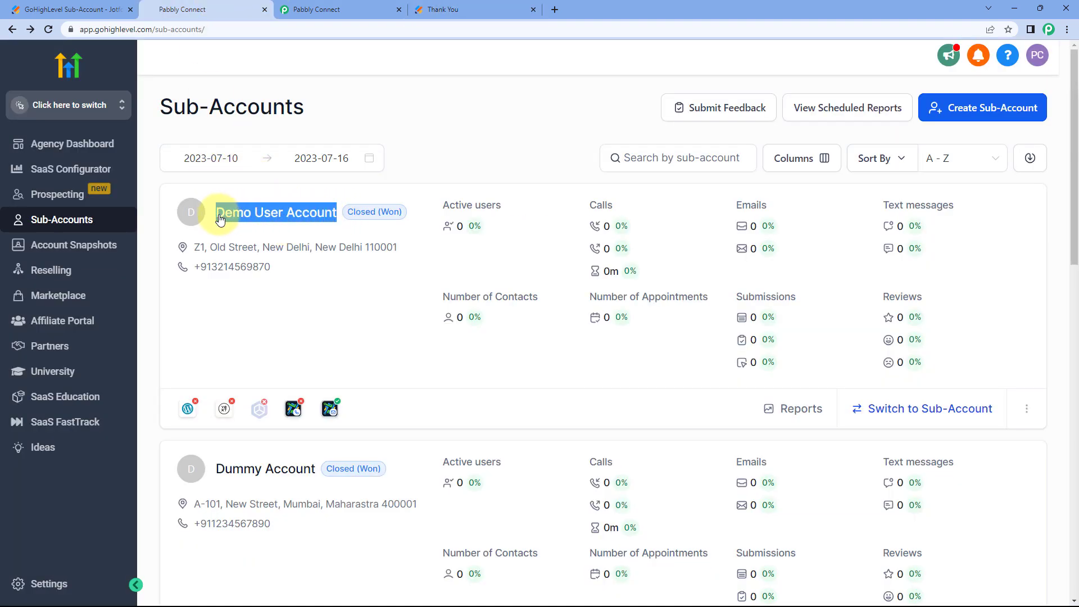
pyautogui.click(492, 9)
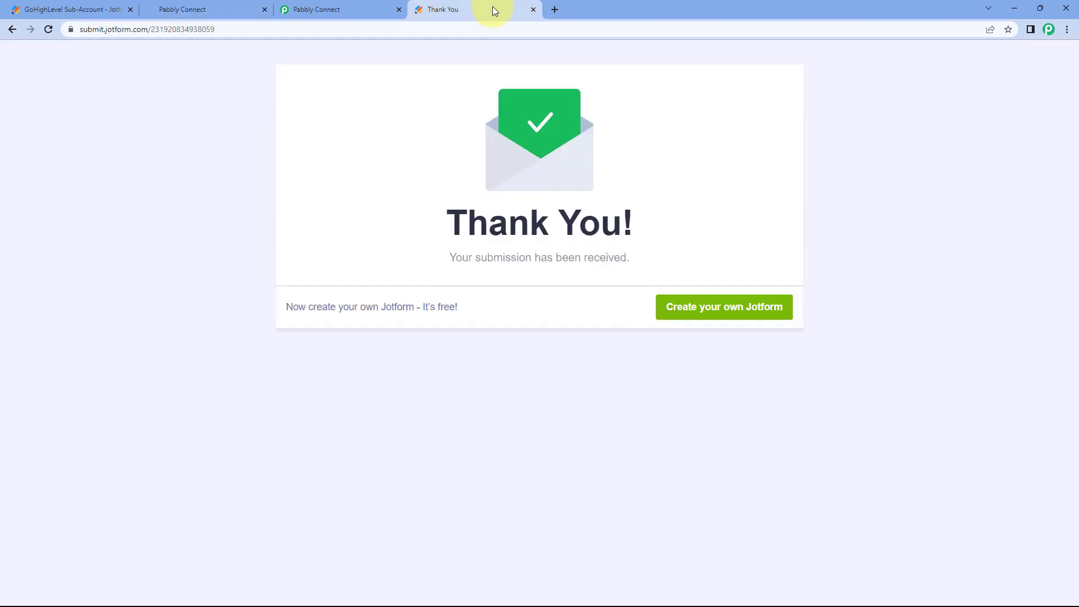
pyautogui.click(241, 9)
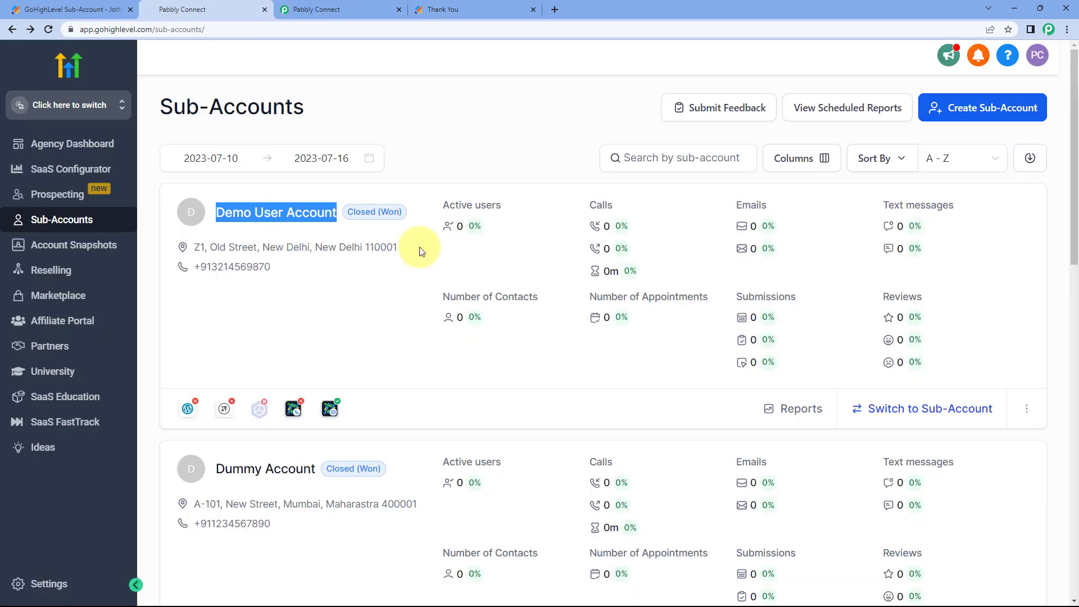
pyautogui.moveTo(421, 251); pyautogui.dragTo(200, 267)
pyautogui.click(262, 269)
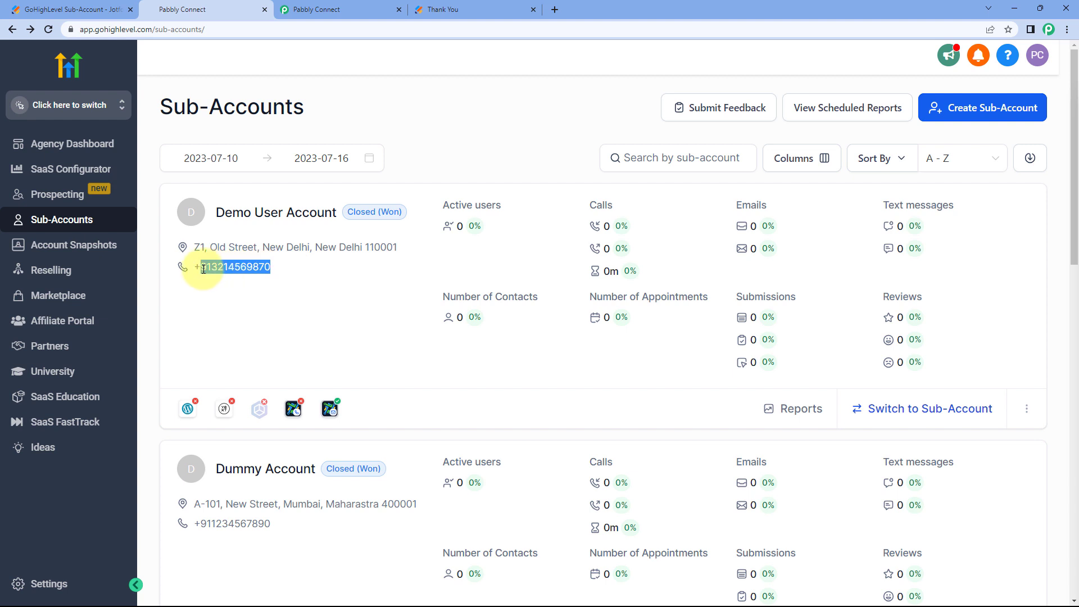
# Open the account details of Demo User Account and inspect its first name, last name, email address and phone number.
pyautogui.click(1023, 410)
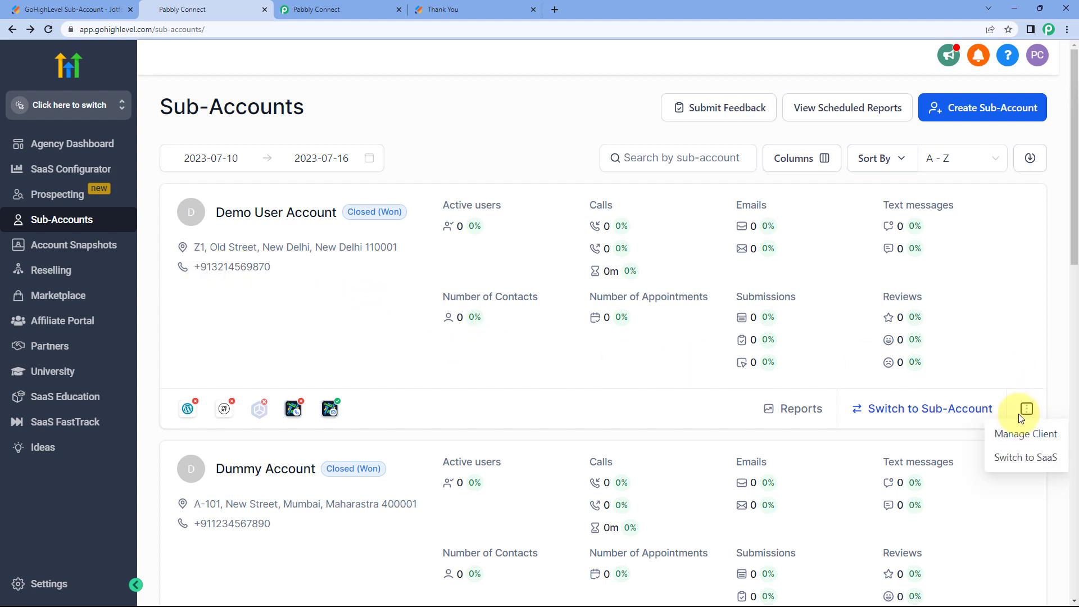
pyautogui.click(1014, 433)
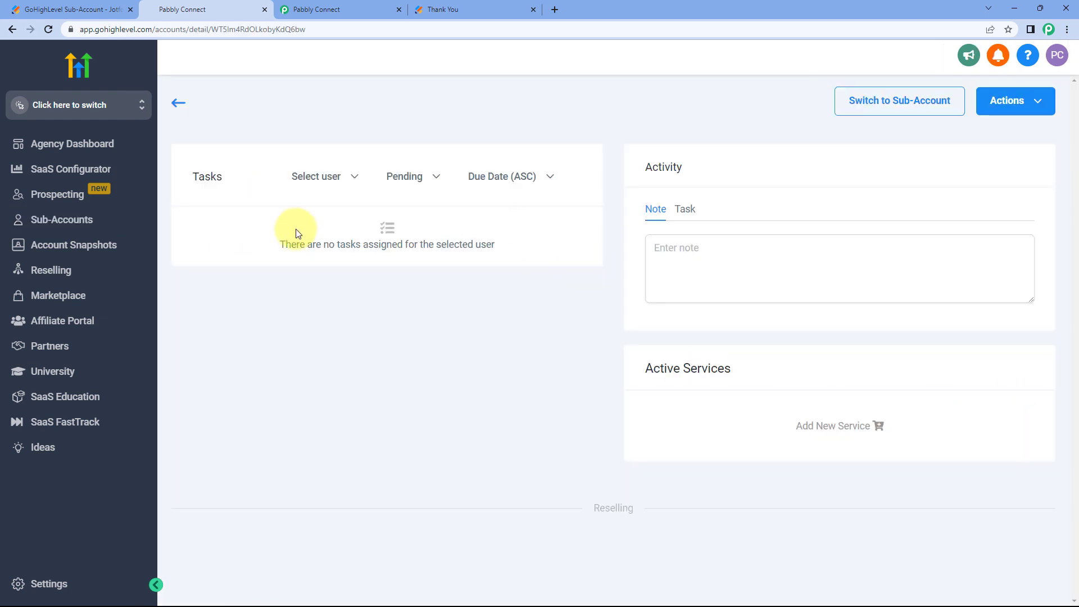
pyautogui.scroll(-1, 345, 233)
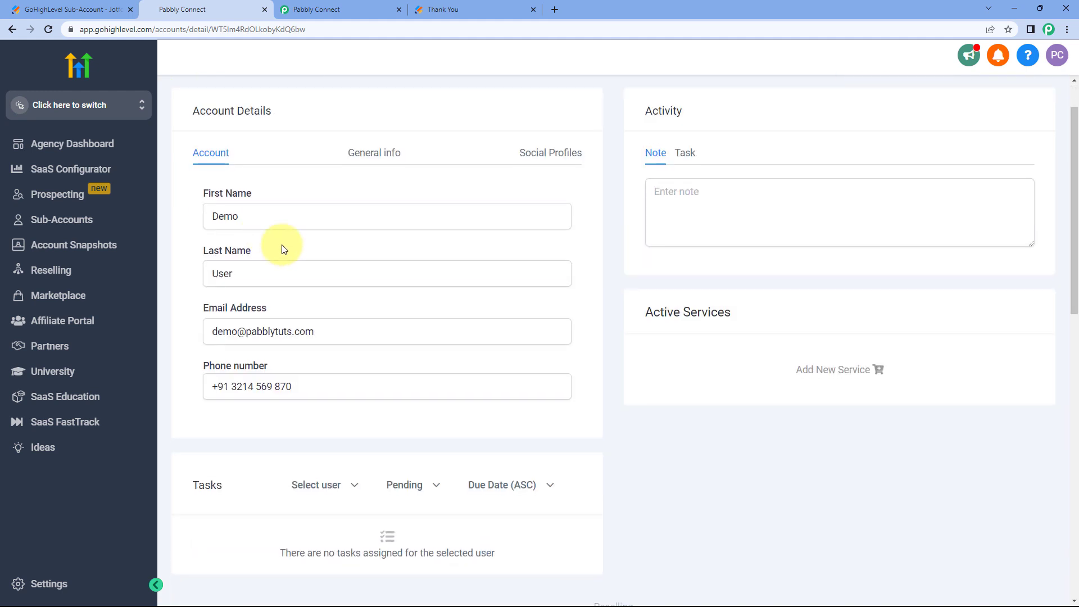
pyautogui.moveTo(243, 216); pyautogui.dragTo(187, 217)
pyautogui.moveTo(247, 274); pyautogui.dragTo(188, 264)
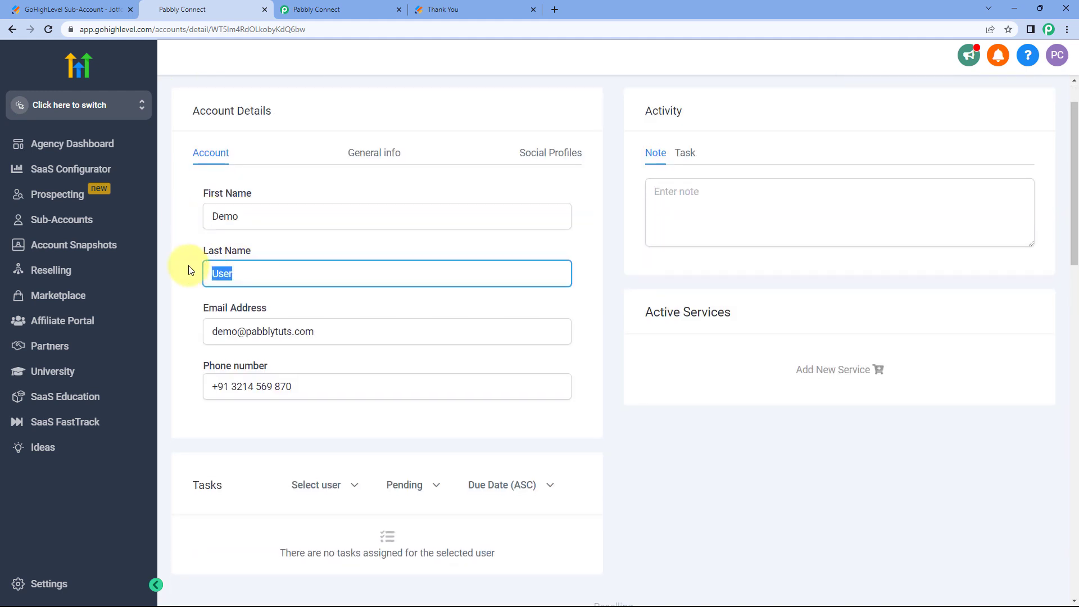
pyautogui.click(271, 325)
pyautogui.moveTo(314, 332); pyautogui.dragTo(201, 306)
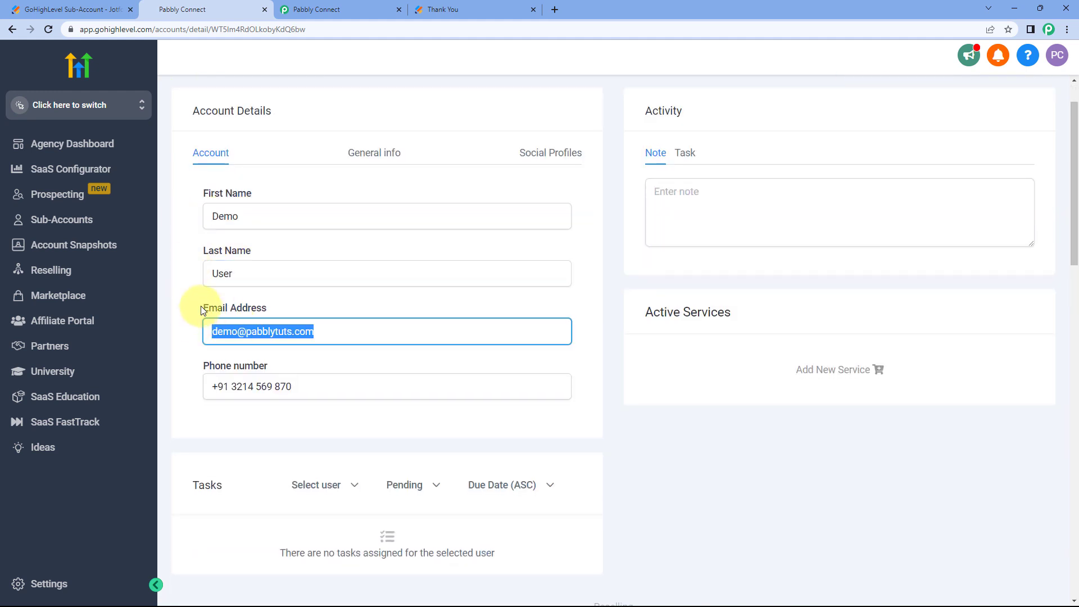
pyautogui.click(201, 305)
pyautogui.scroll(1, 572, 300)
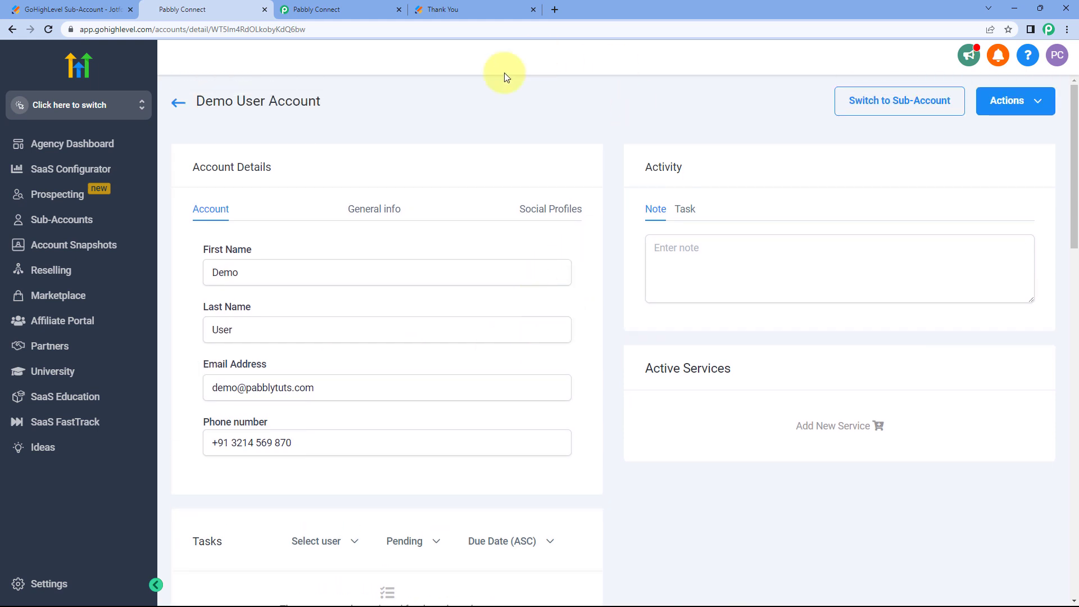
# Return to the Create Sub-Account in GoHighLevel workflow in Pabbly Connect.
pyautogui.click(362, 8)
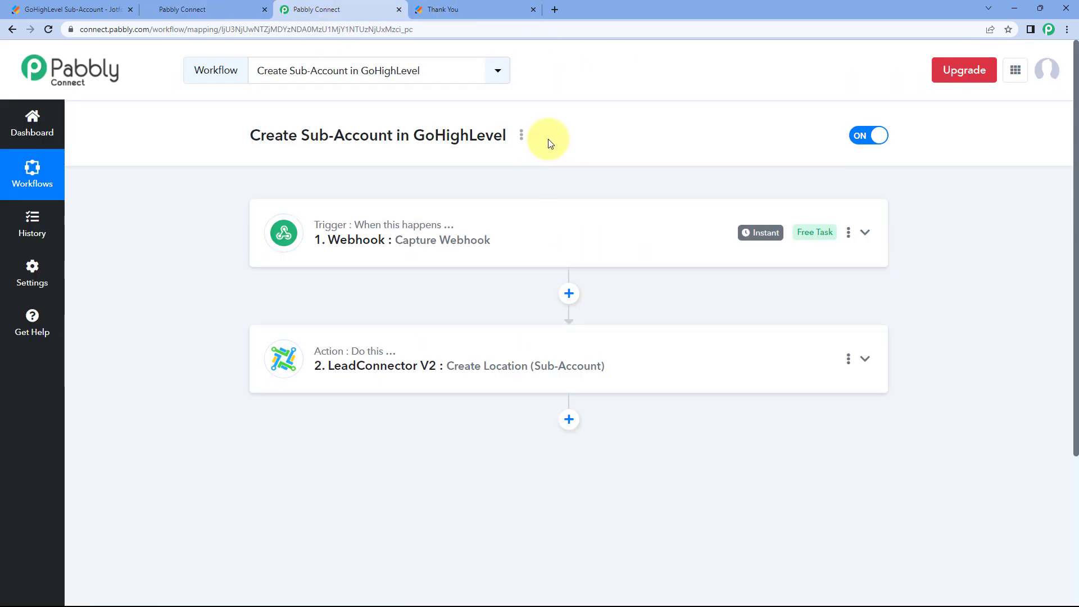